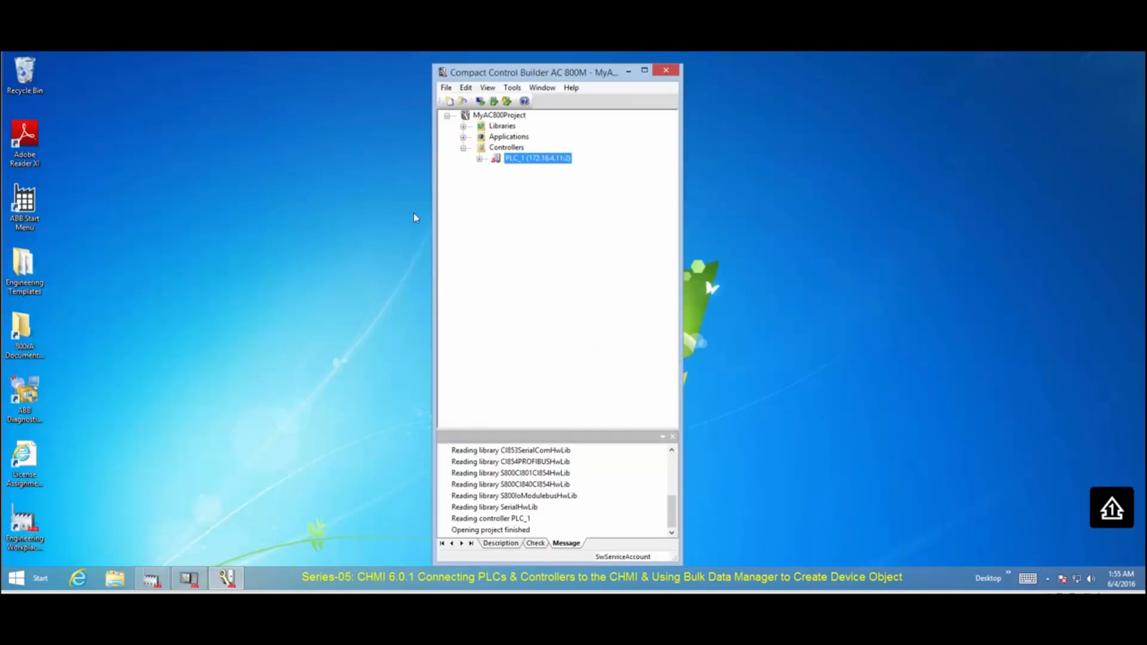
# Download the project to controller PLC_1 and accept the task analysis.
pyautogui.click(508, 102)
pyautogui.click(628, 451)
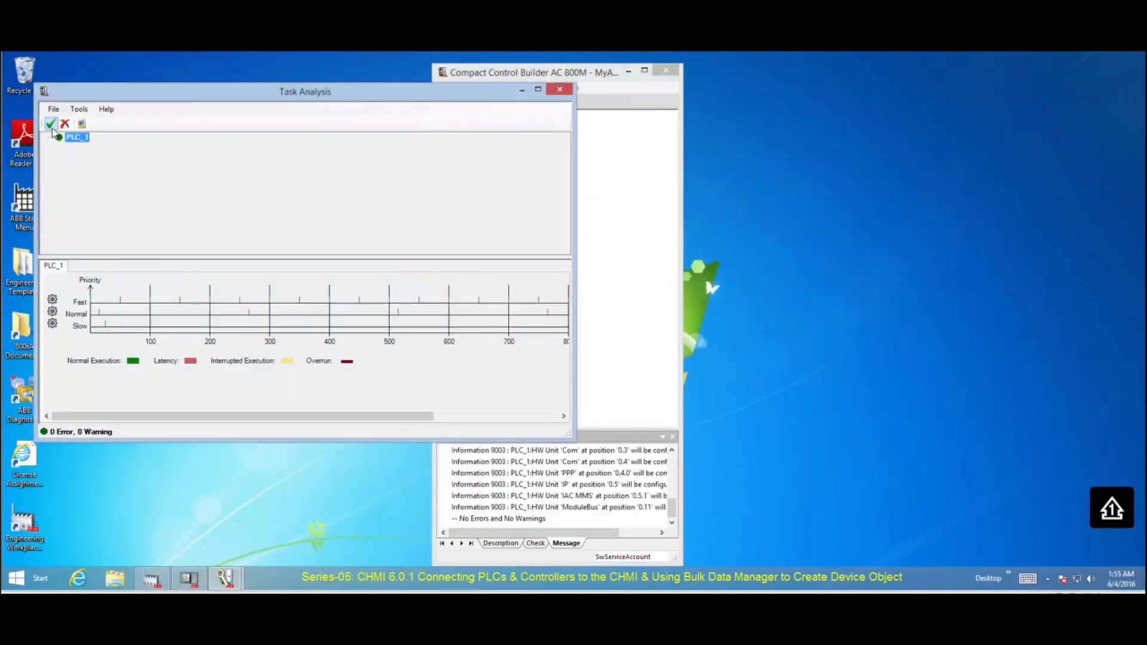
pyautogui.click(51, 125)
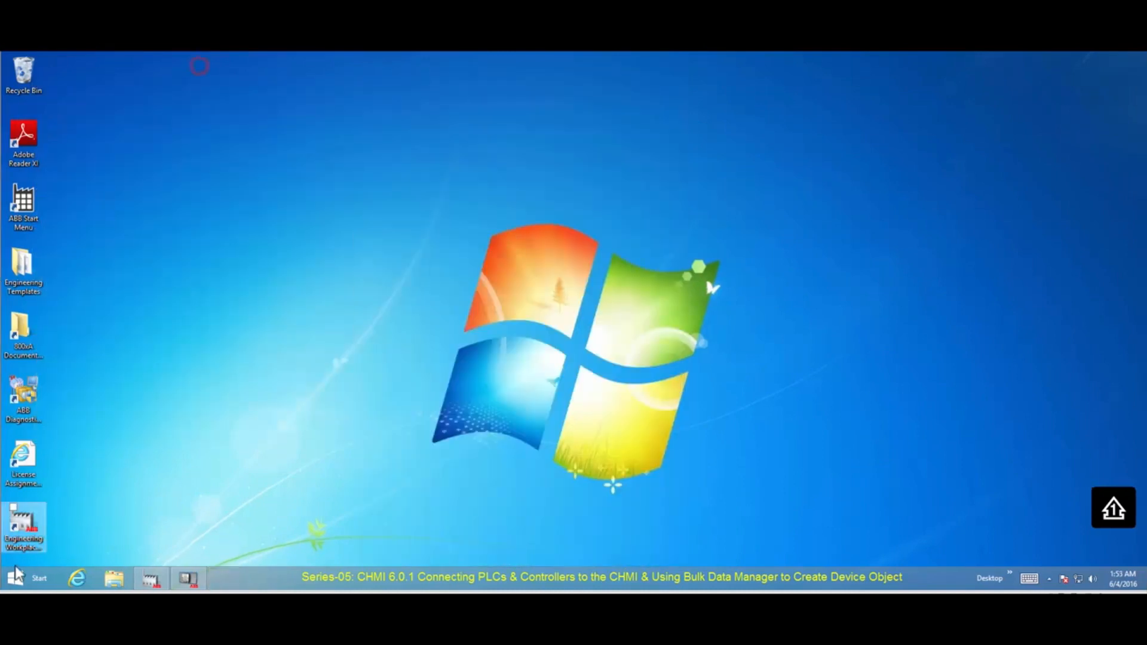
# Switch to the OPC Server configuration and connect controller 172.16.4.11:2 for Data Access.
pyautogui.click(16, 578)
pyautogui.click(66, 421)
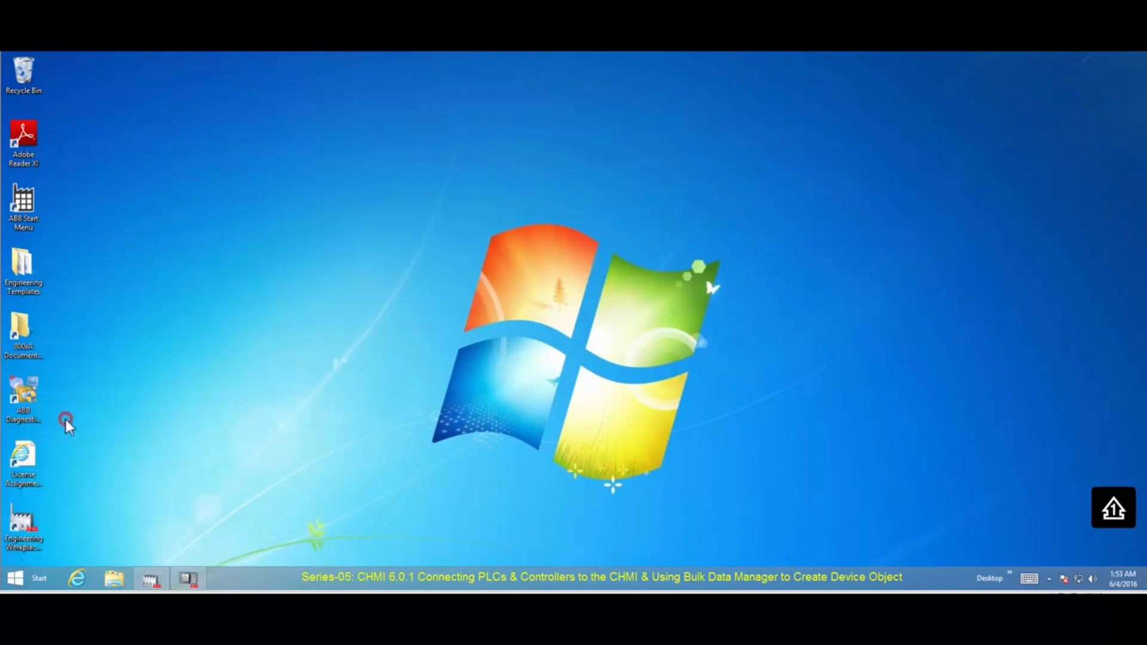
pyautogui.write('172.16.4.11:2')
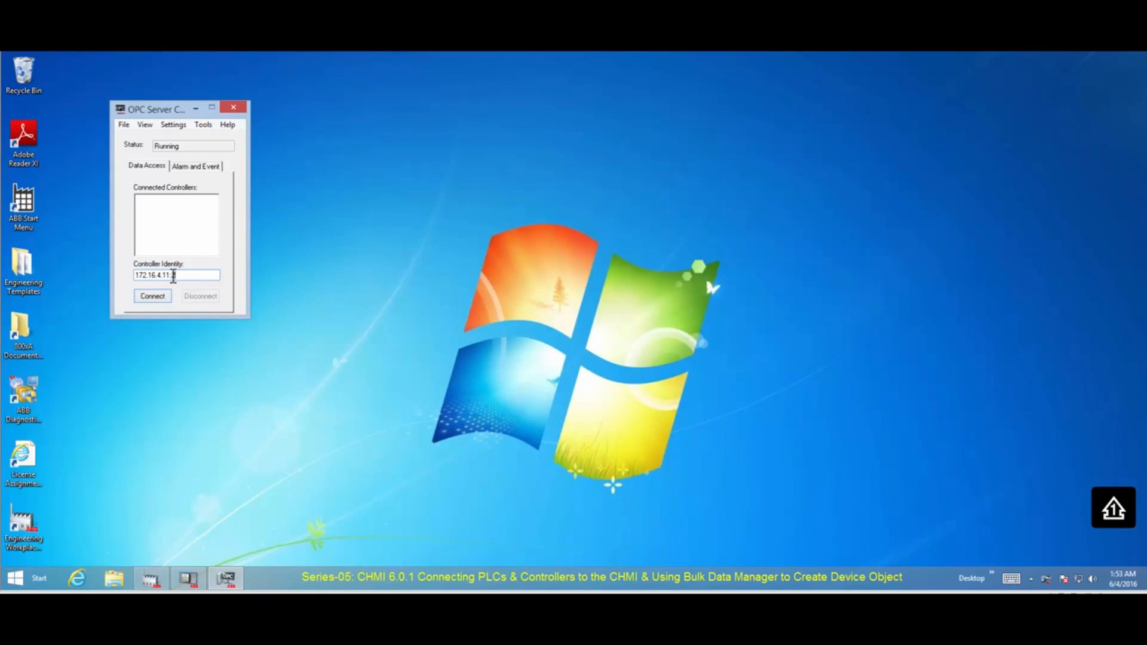
pyautogui.click(147, 297)
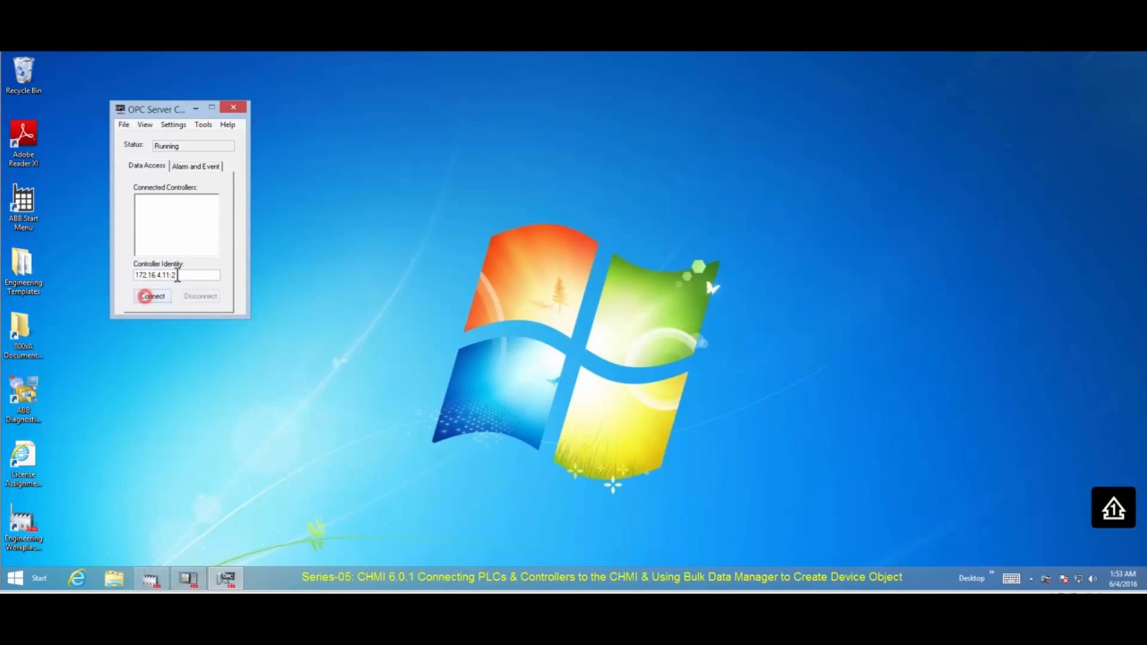
# Connect controller 172.16.4.11:2 for Alarm and Event and minimize the OPC Server configuration window.
pyautogui.click(207, 169)
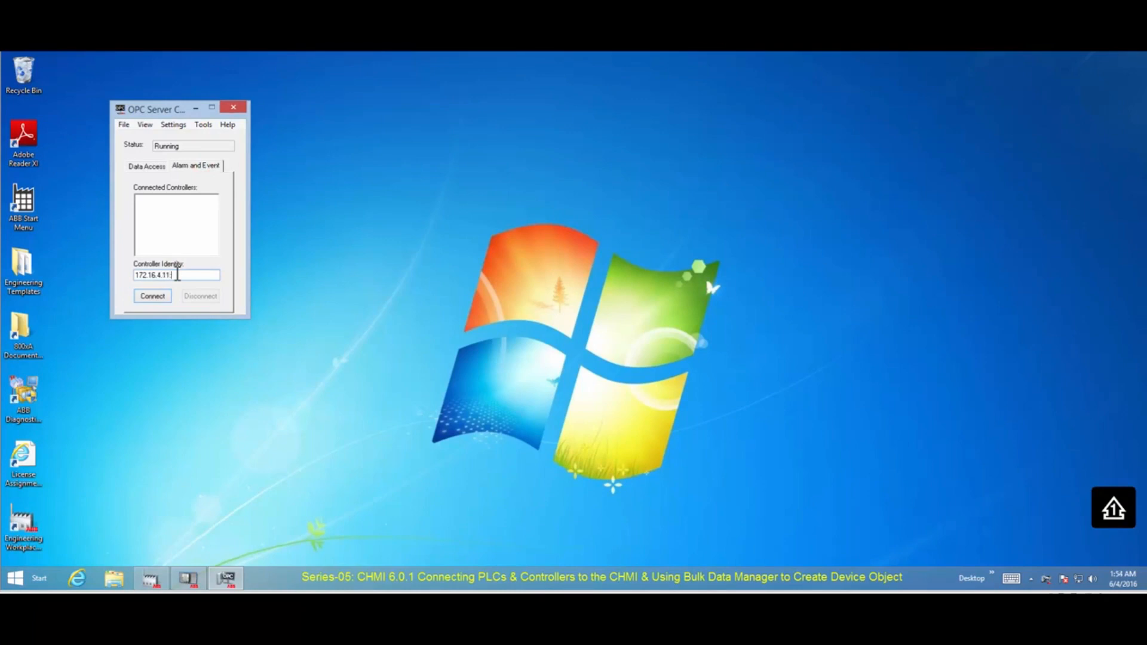
pyautogui.click(152, 296)
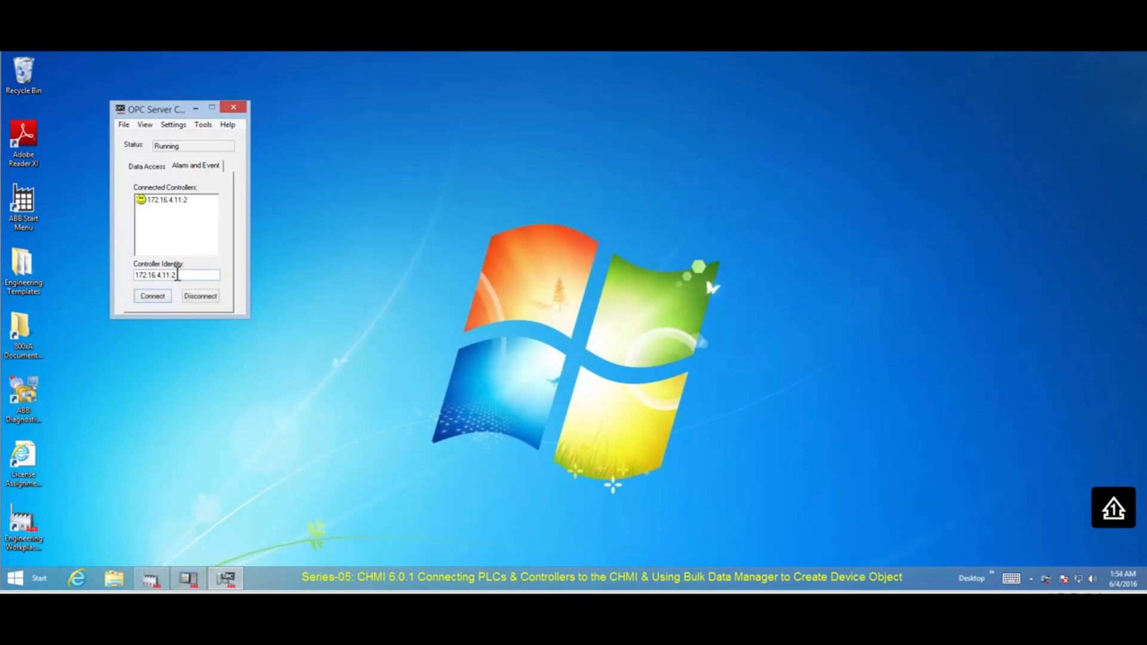
pyautogui.click(196, 108)
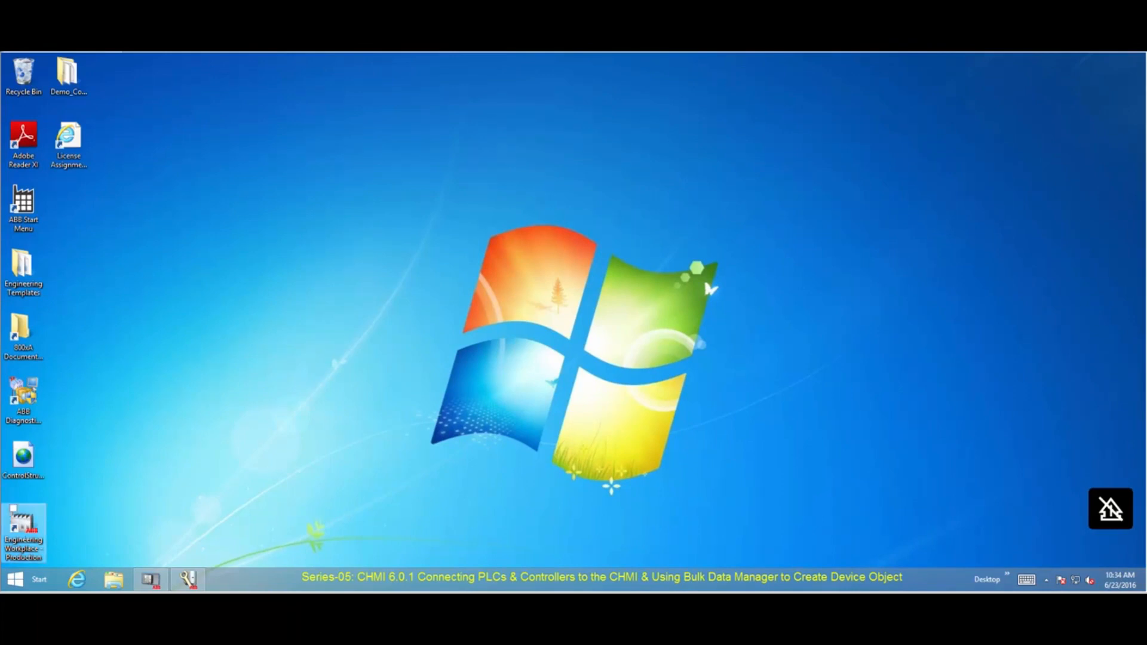
# Open the Engineering Workplace, maximize it and switch to the Control Structure.
pyautogui.doubleClick(26, 533)
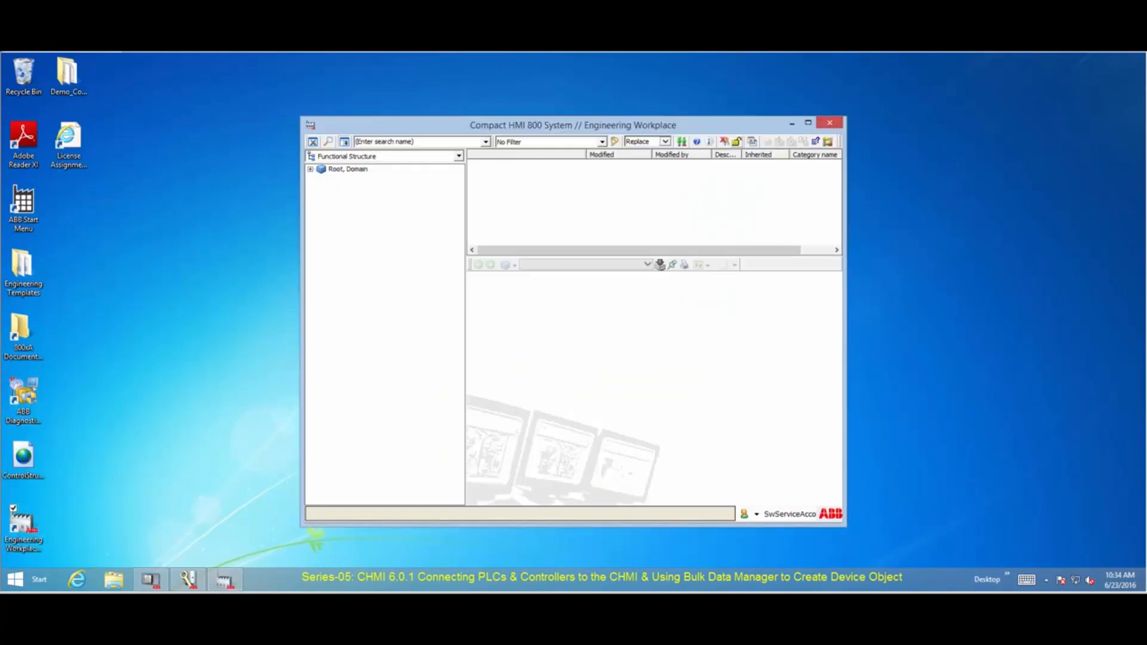
pyautogui.click(809, 122)
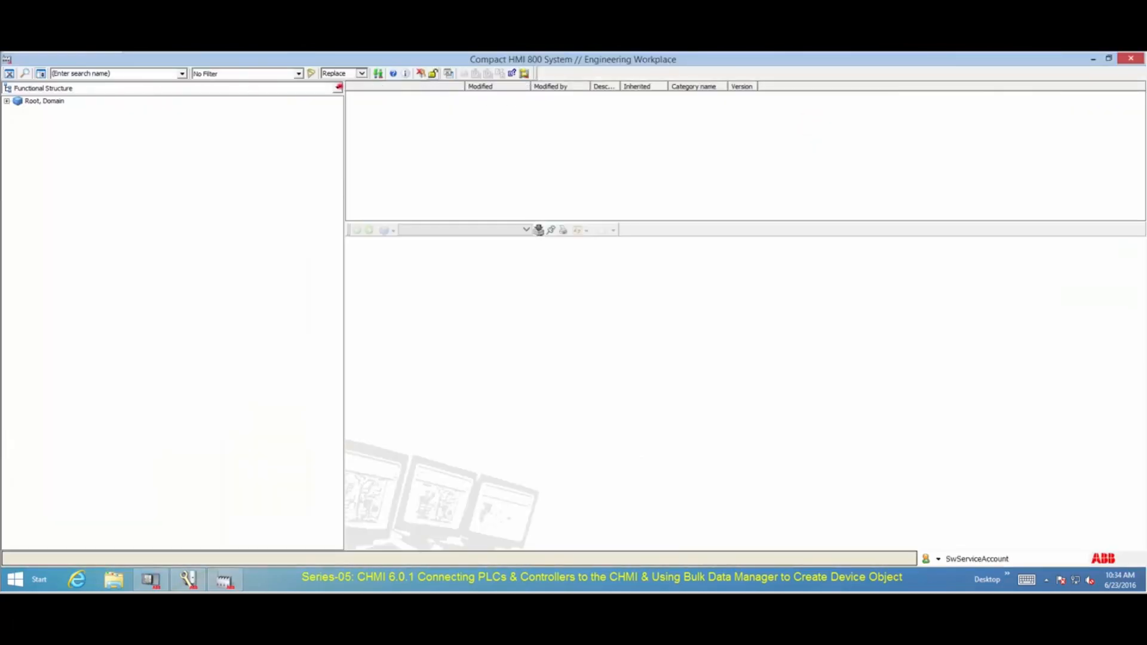
pyautogui.click(338, 87)
pyautogui.click(336, 110)
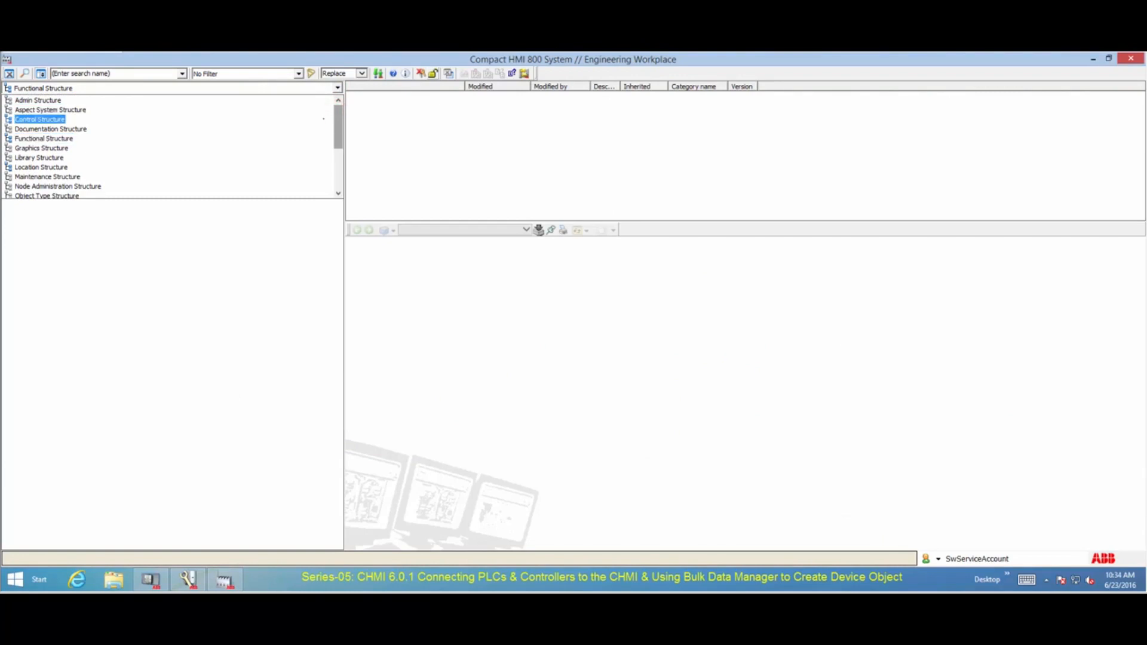
pyautogui.click(323, 119)
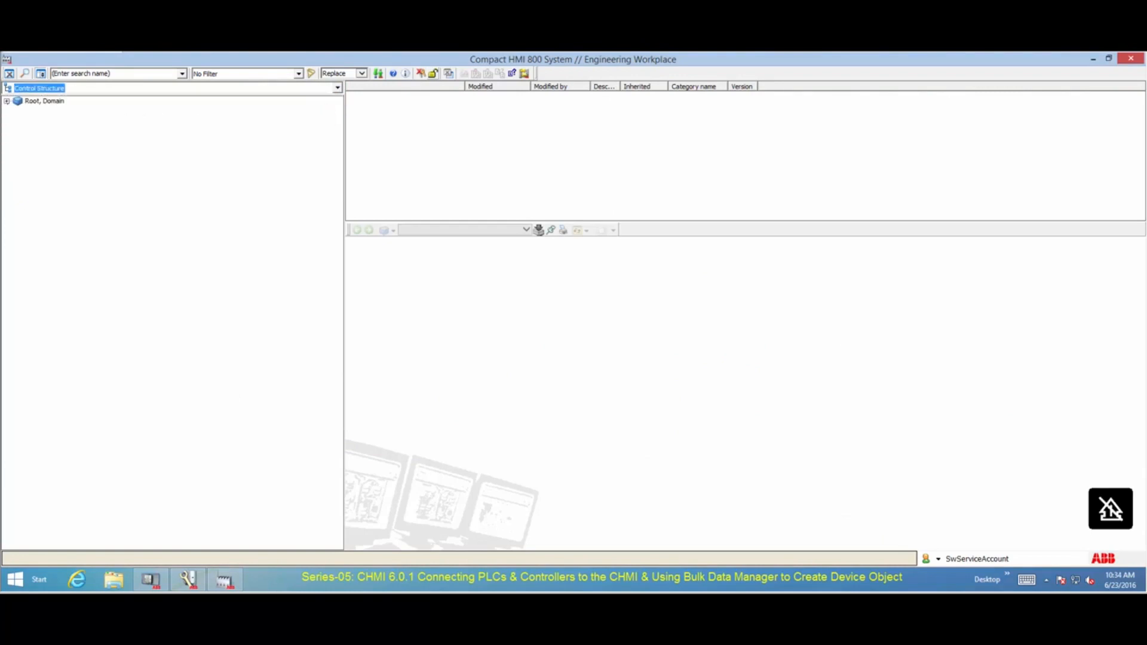
# Create a VALVtype object named Valve01 under the AC800M controller in PLC Connect Servers.
pyautogui.click(7, 101)
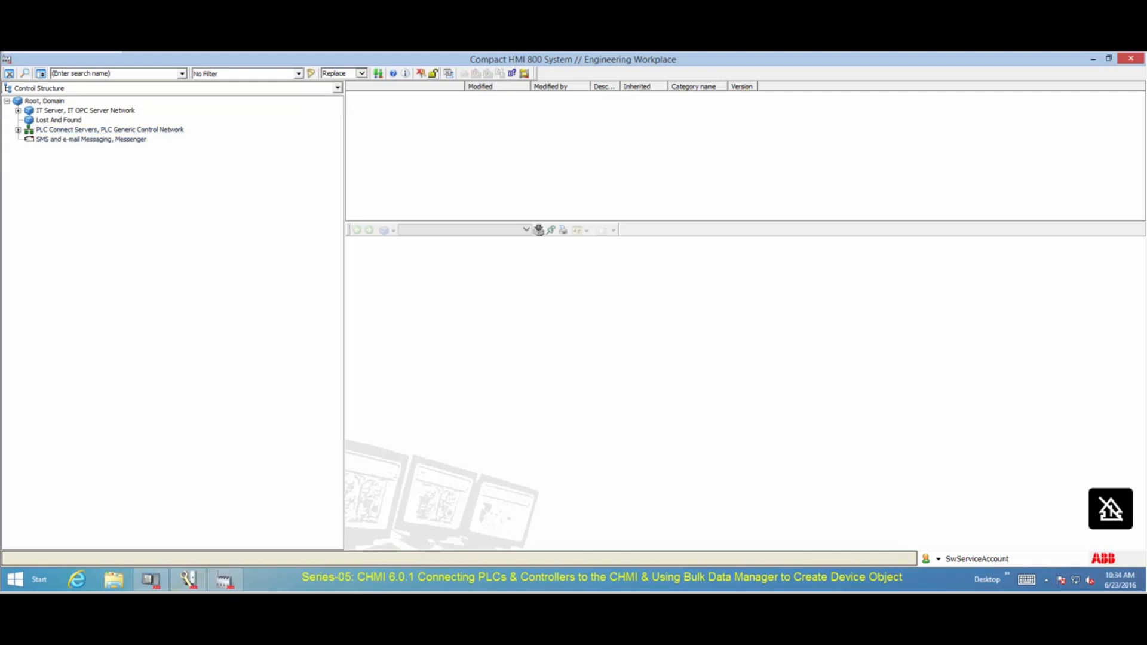
pyautogui.click(18, 129)
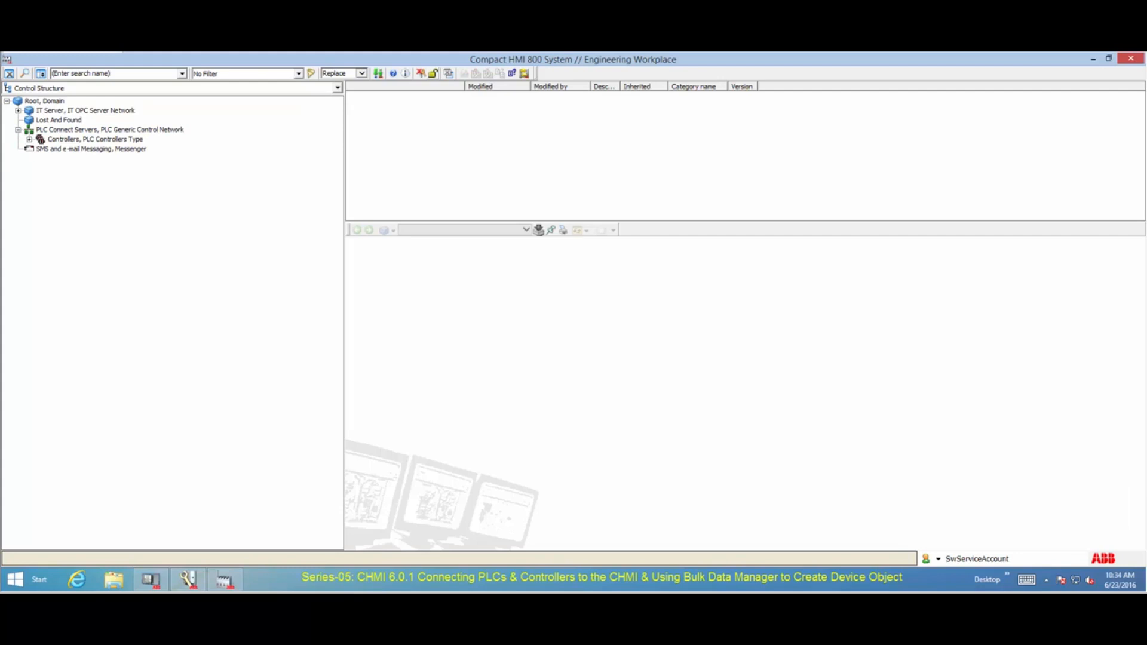
pyautogui.click(28, 139)
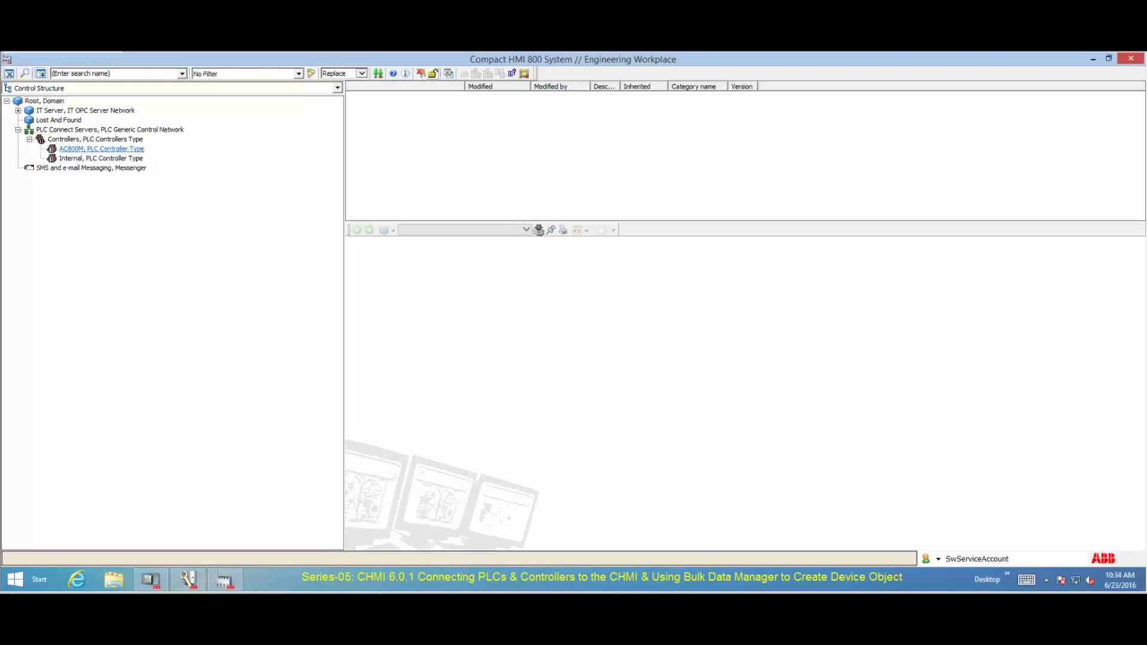
pyautogui.click(102, 149)
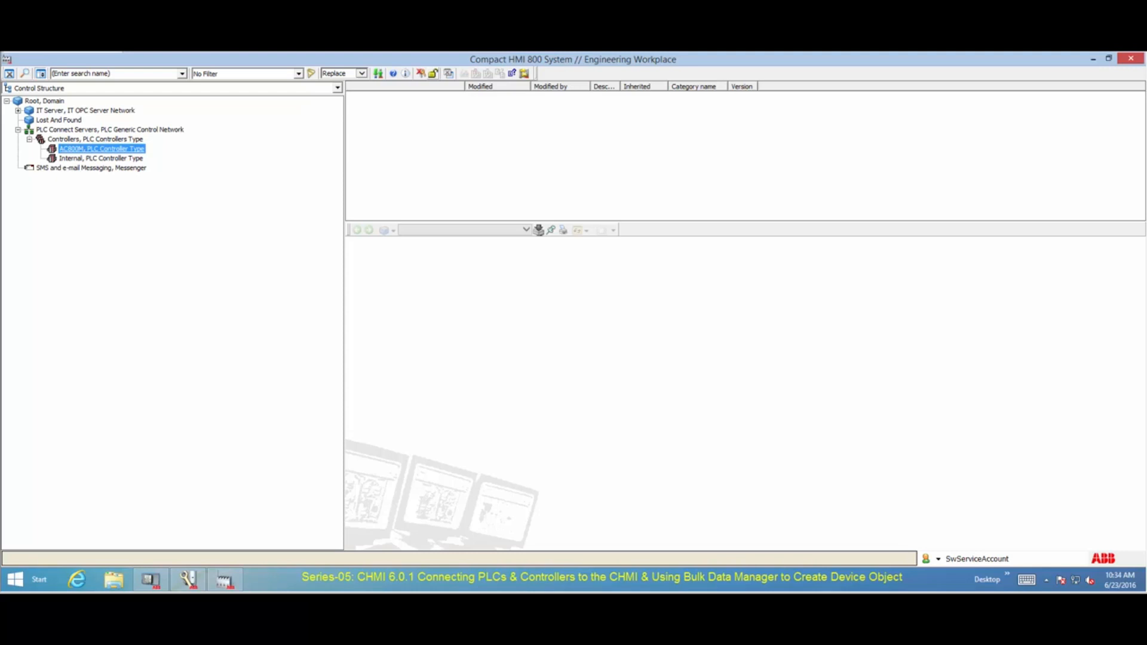
pyautogui.rightClick(86, 149)
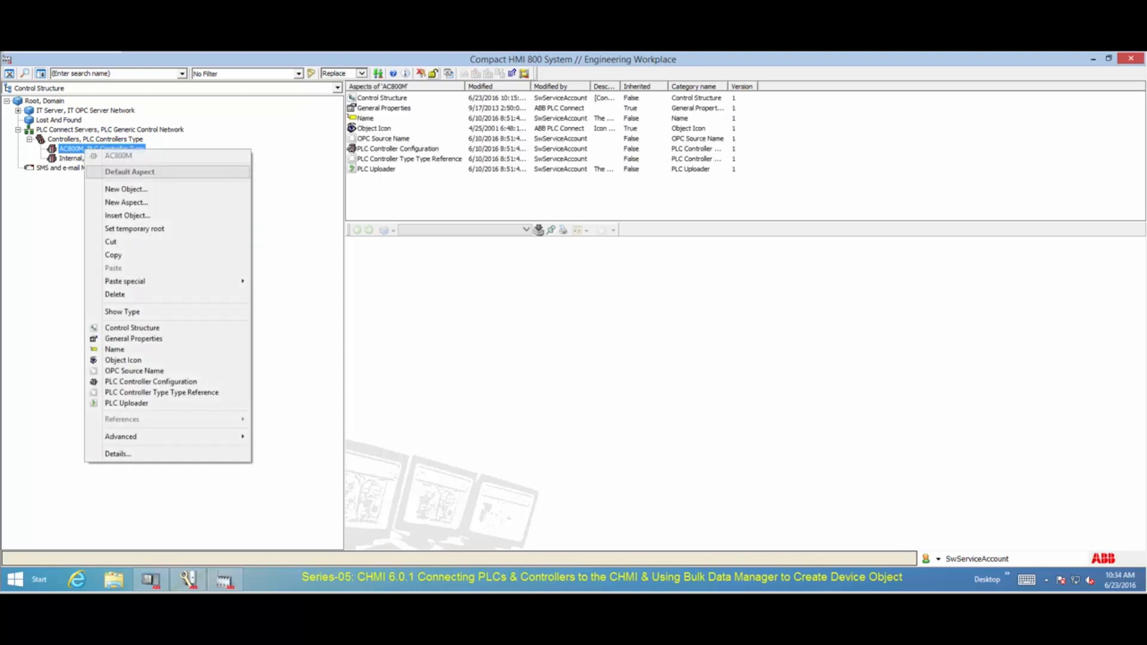
pyautogui.click(134, 189)
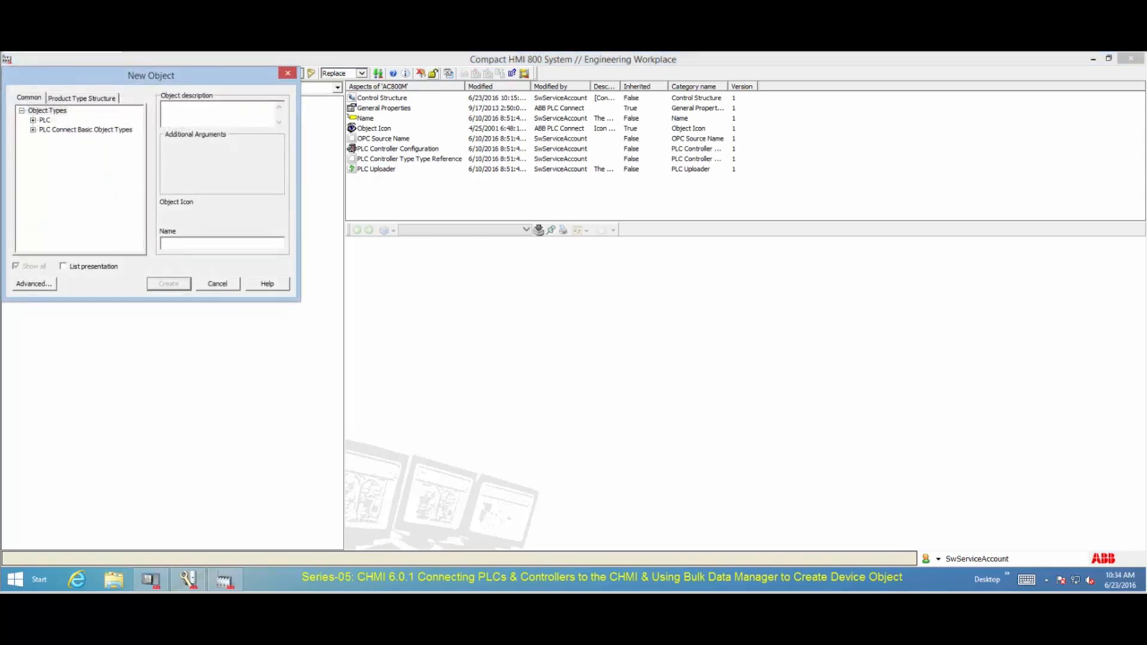
pyautogui.click(33, 119)
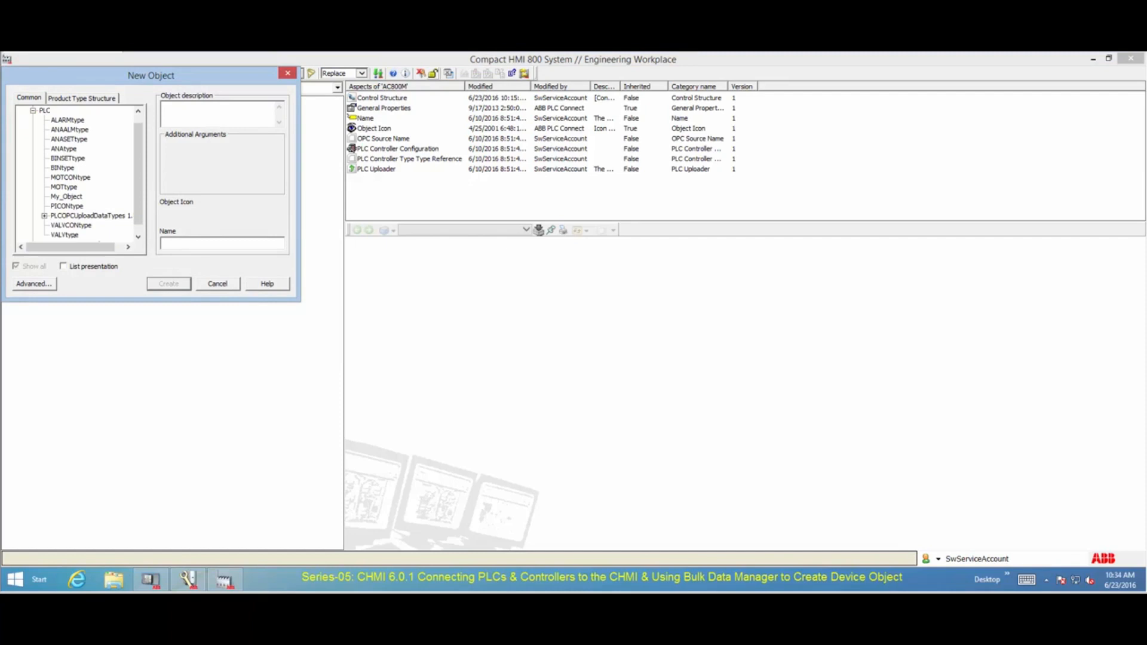
pyautogui.click(69, 235)
pyautogui.doubleClick(205, 243)
pyautogui.click(168, 284)
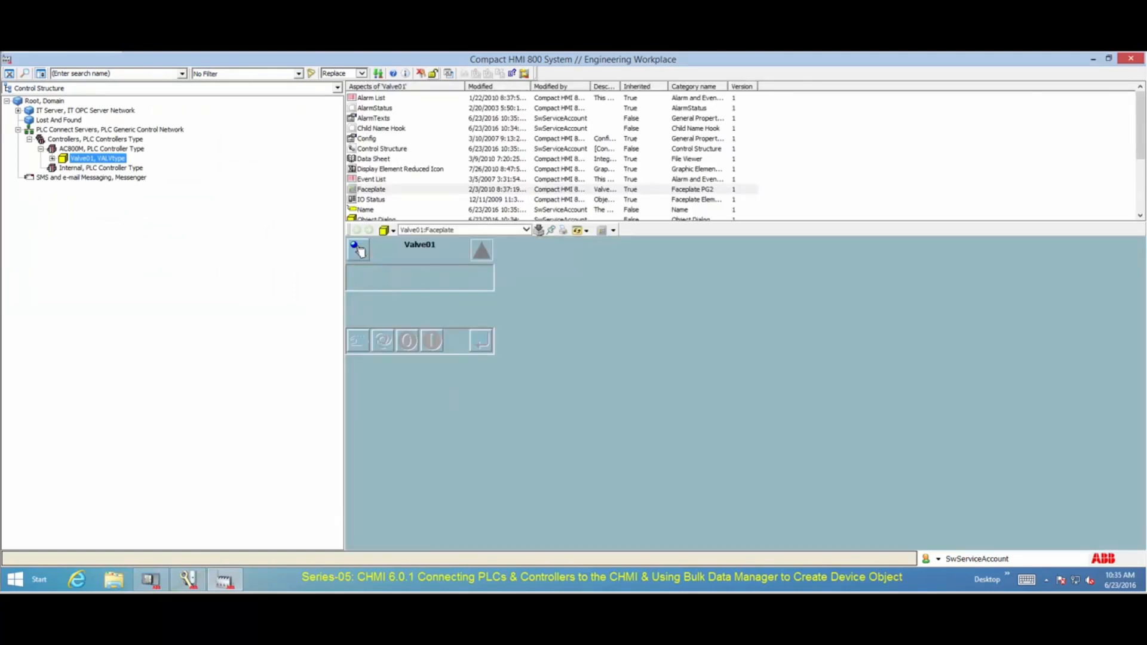
# Mark the Valve01 AL1 signal as Signal Not Used in its Signal Configuration and apply the change.
pyautogui.click(52, 159)
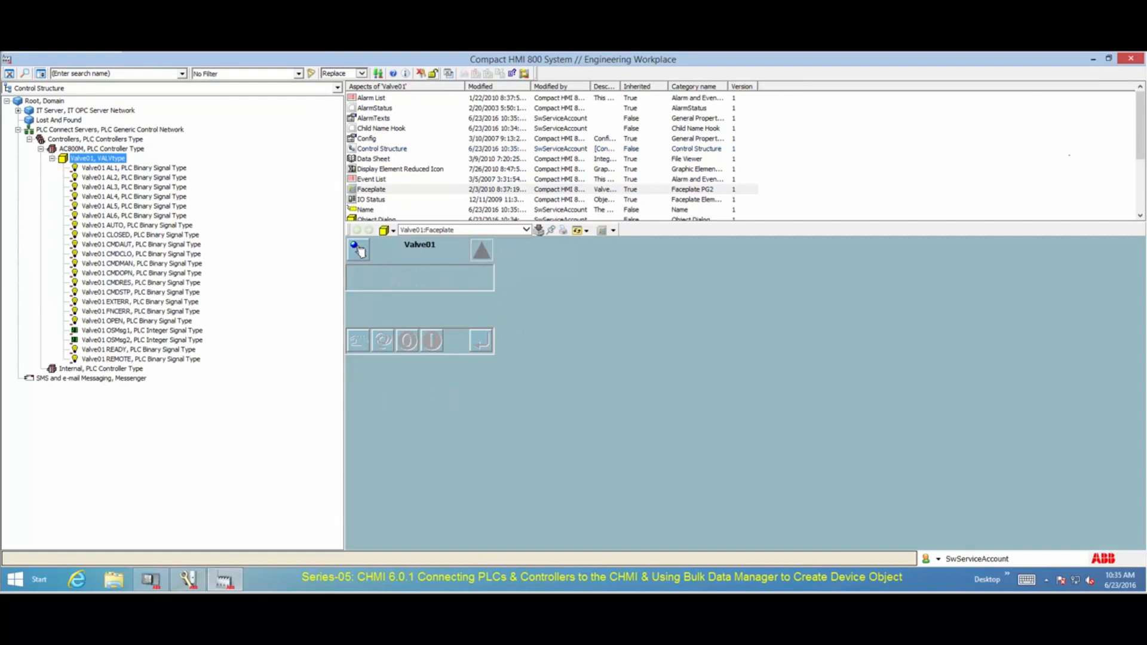
pyautogui.click(174, 166)
pyautogui.moveTo(1141, 167); pyautogui.dragTo(1140, 182)
pyautogui.click(401, 210)
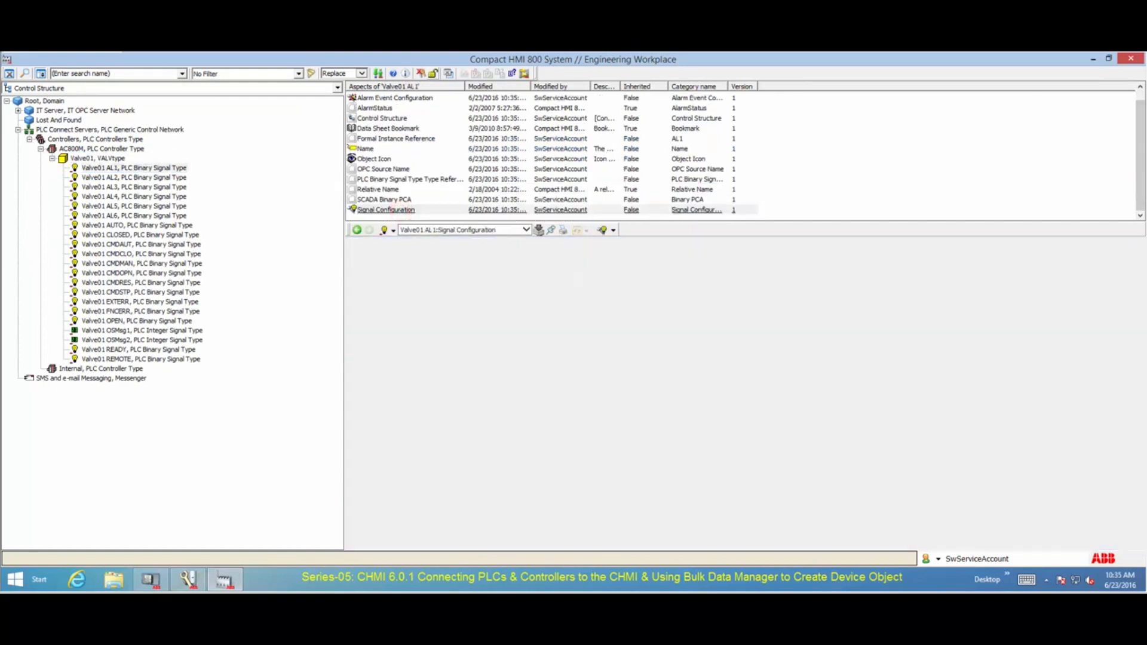
pyautogui.click(363, 260)
pyautogui.click(1009, 538)
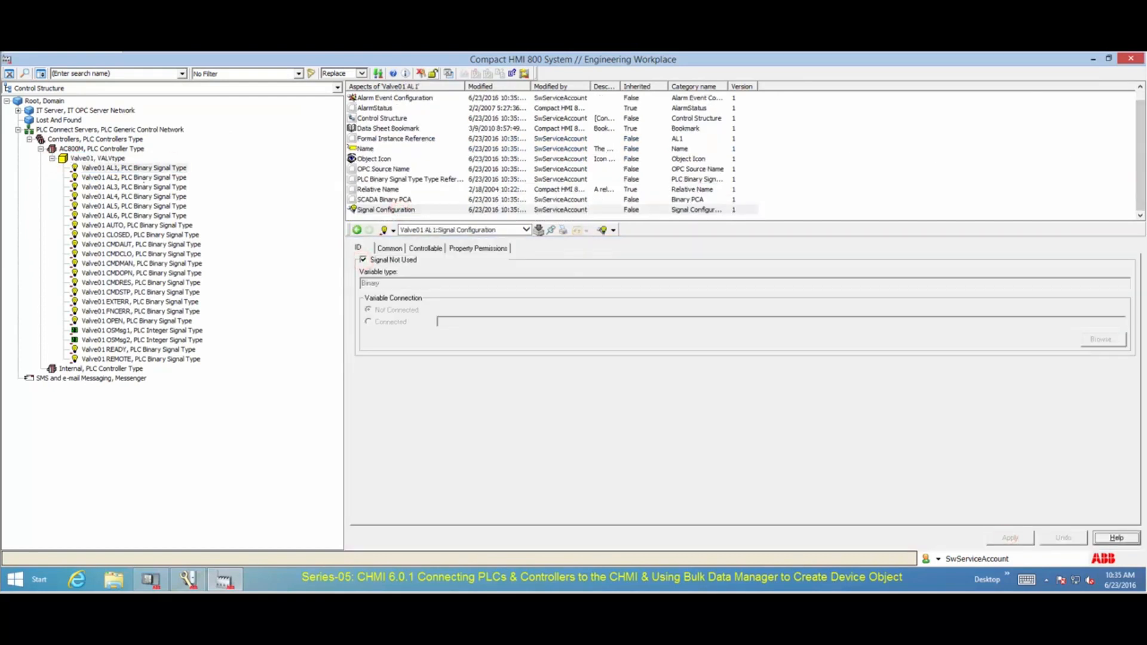
# Mark the Valve01 AL2, AL3 and AL4 signals as Signal Not Used, applying each change.
pyautogui.click(133, 177)
pyautogui.click(363, 259)
pyautogui.click(1010, 538)
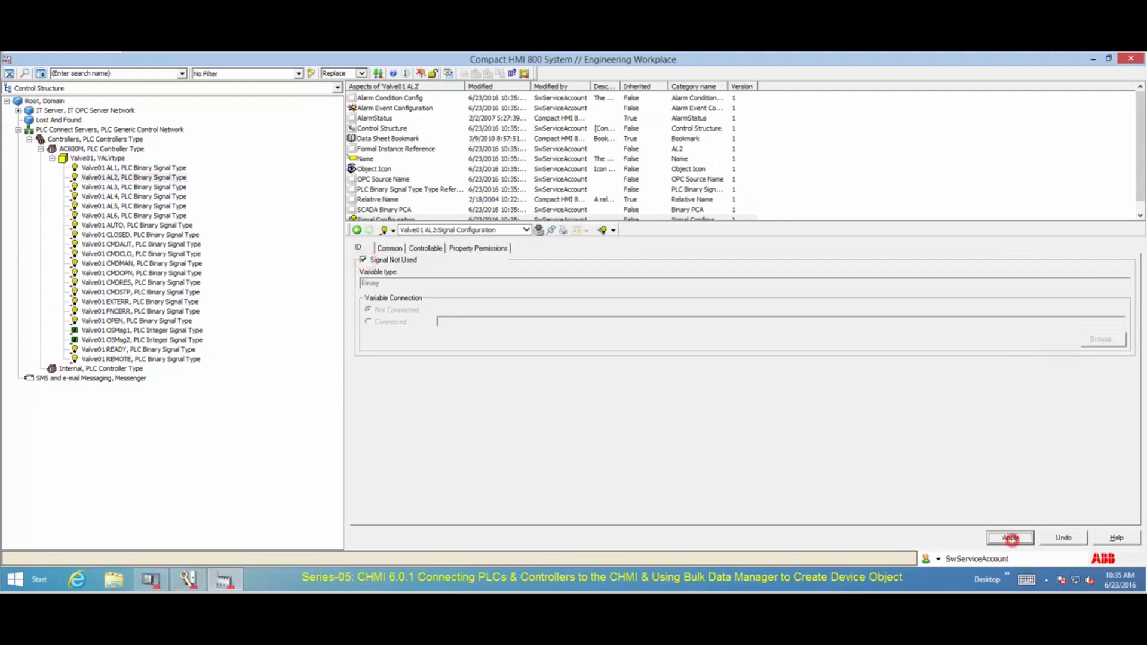
pyautogui.click(134, 187)
pyautogui.click(363, 259)
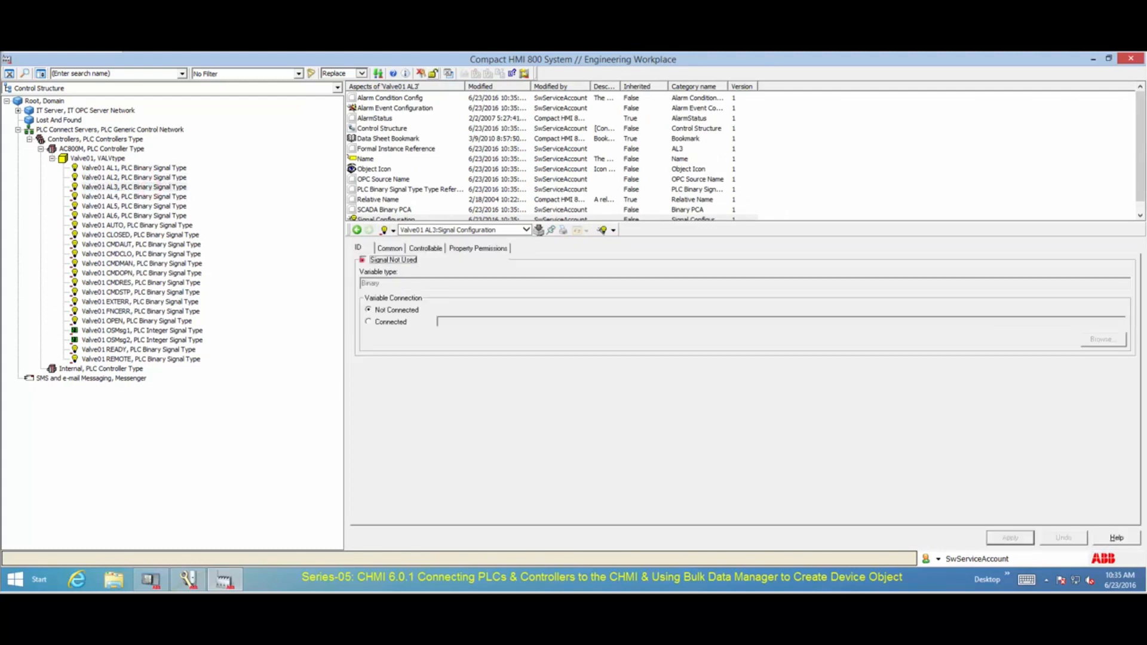
pyautogui.click(1010, 538)
pyautogui.click(133, 197)
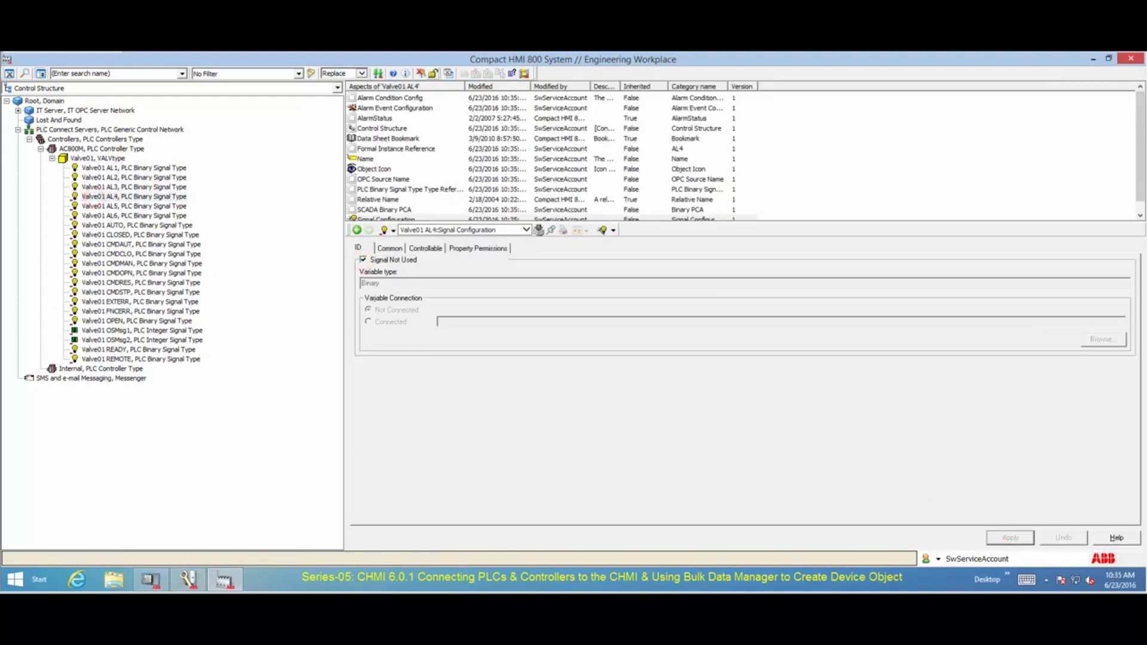
pyautogui.click(362, 259)
pyautogui.click(1010, 538)
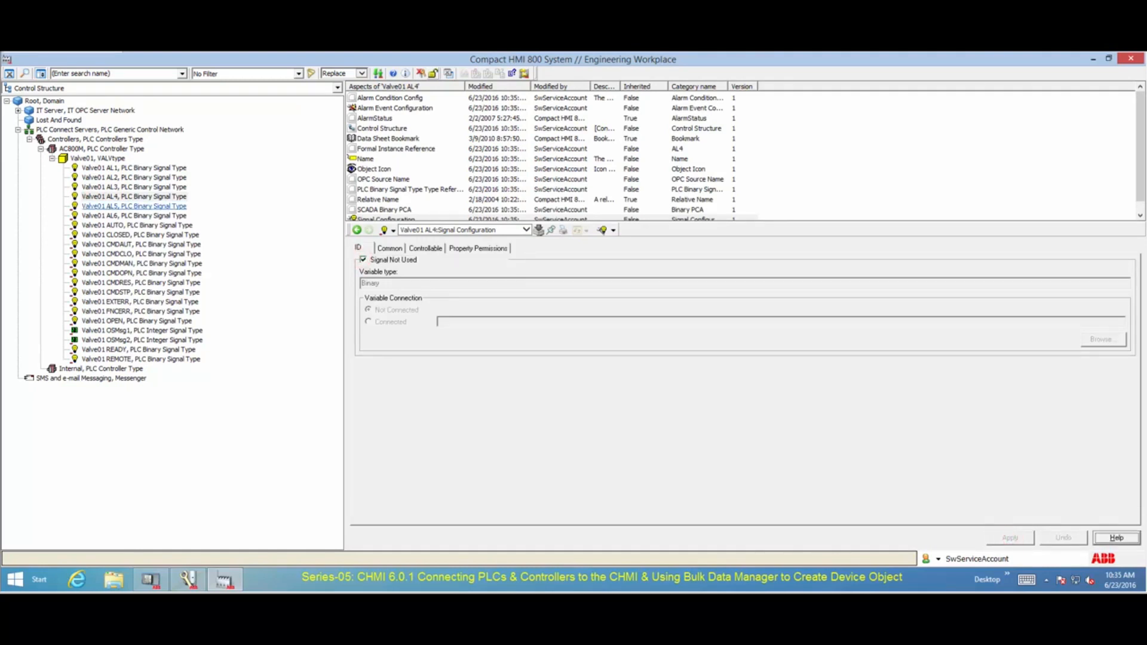
# Mark the Valve01 AL5 and AL6 signals as Signal Not Used, applying each change.
pyautogui.click(134, 206)
pyautogui.click(363, 259)
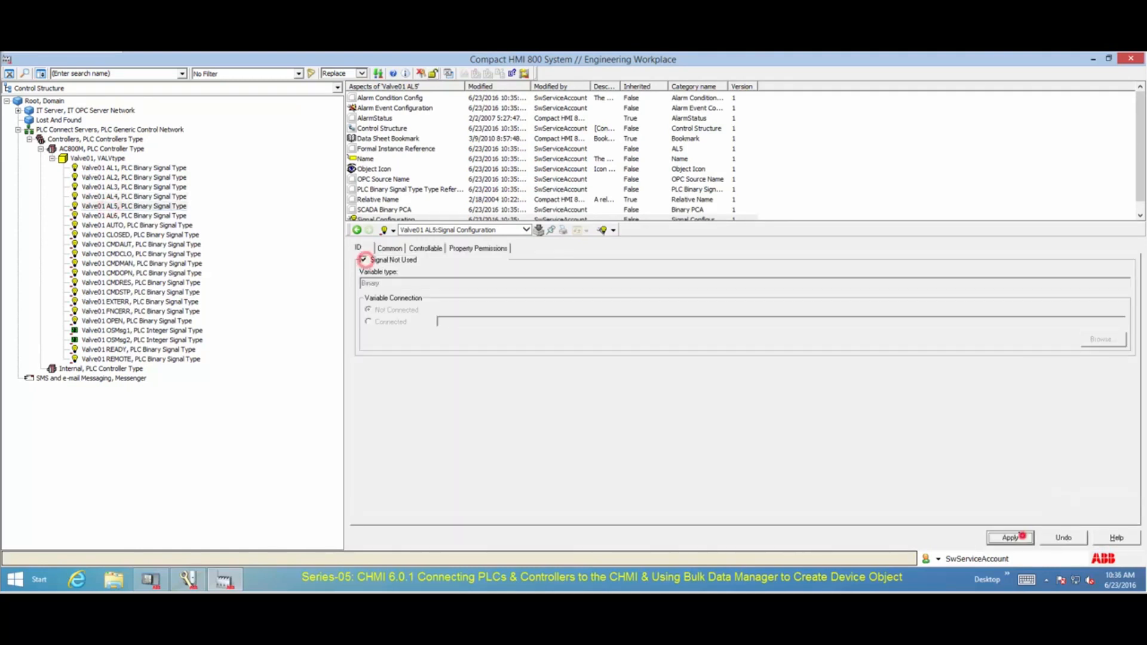
pyautogui.click(1010, 538)
pyautogui.click(134, 216)
pyautogui.click(363, 260)
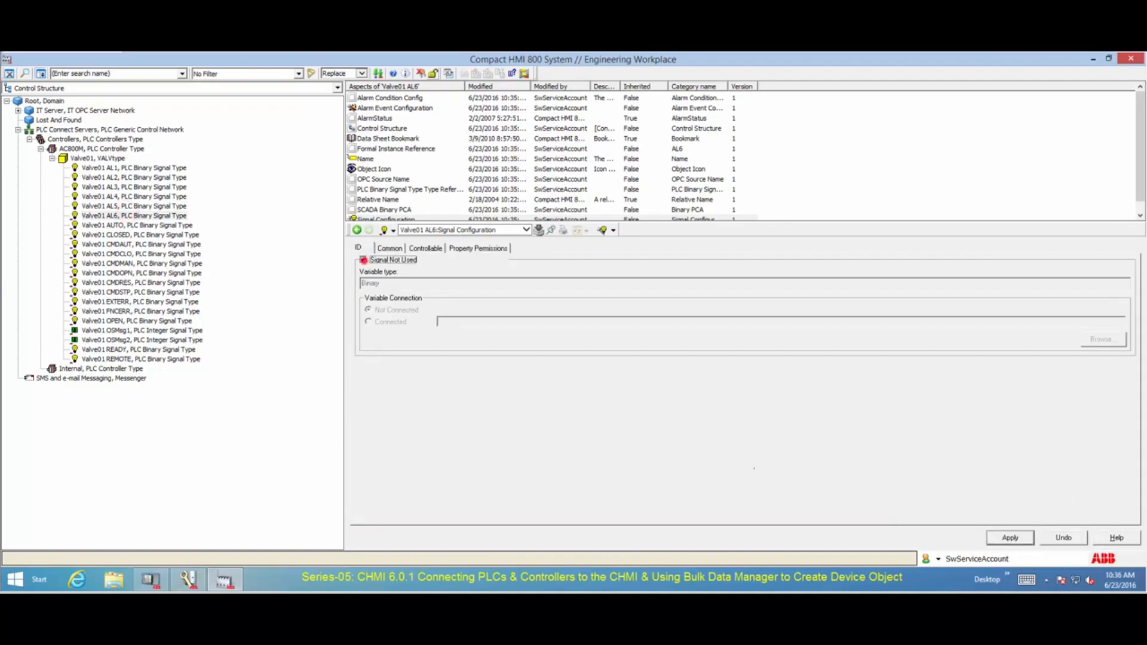
pyautogui.click(1010, 538)
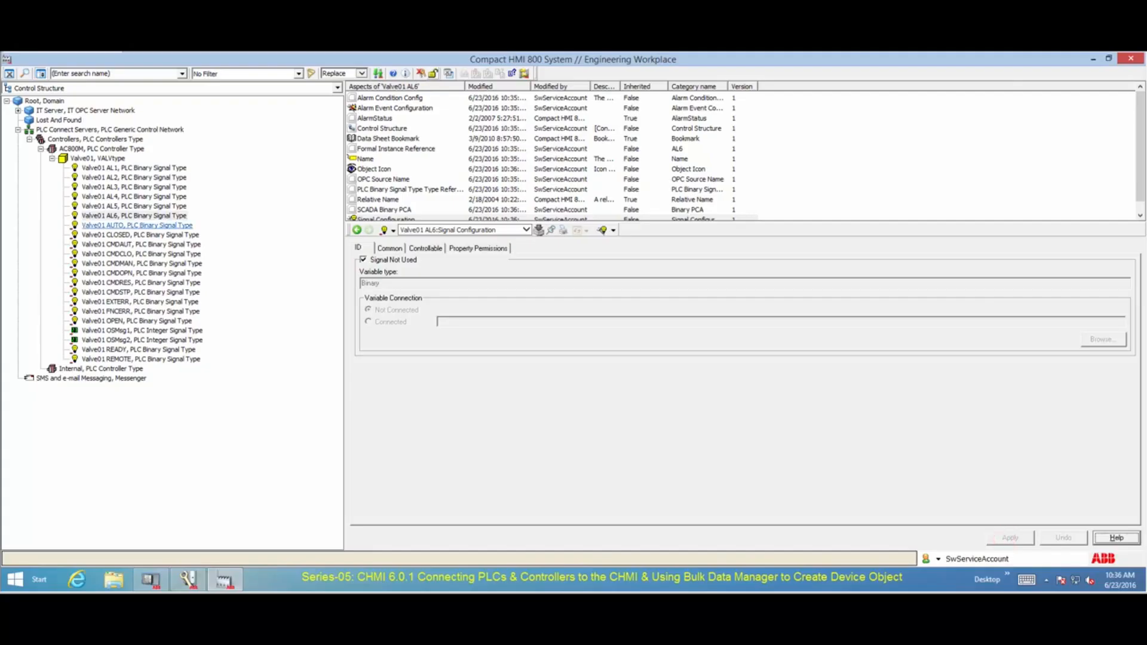
# Connect the Valve01 AUTO signal to the OPC item Applications.Application_1.Diagram2.Valve01.Core.AutoMode and apply the change.
pyautogui.click(137, 226)
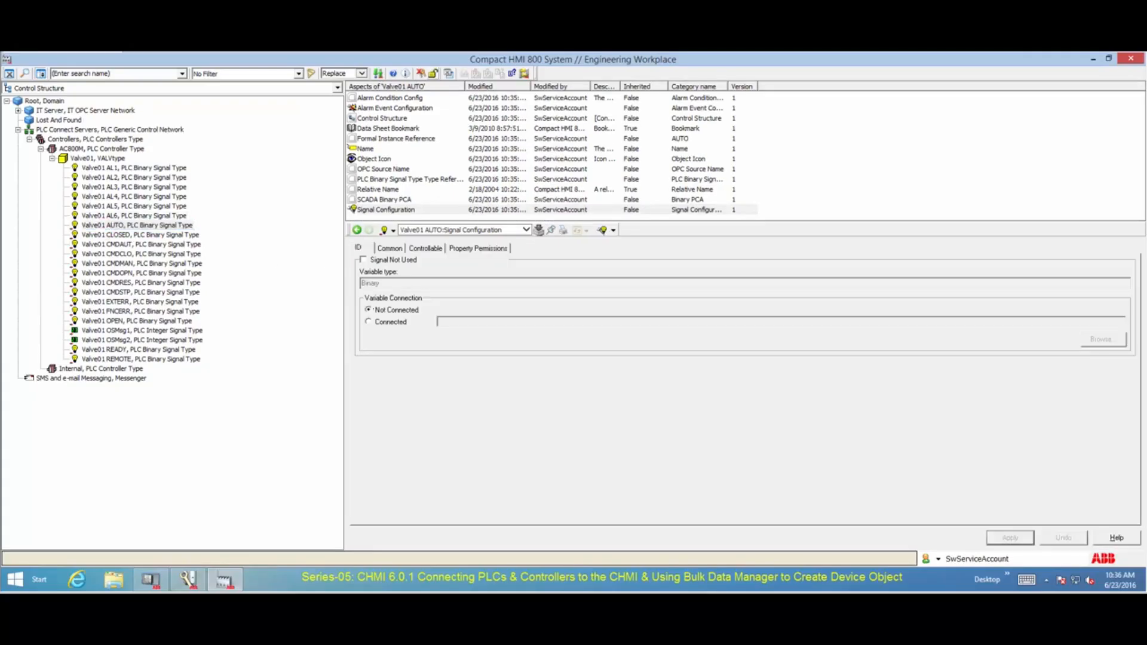
pyautogui.click(368, 321)
pyautogui.click(1122, 340)
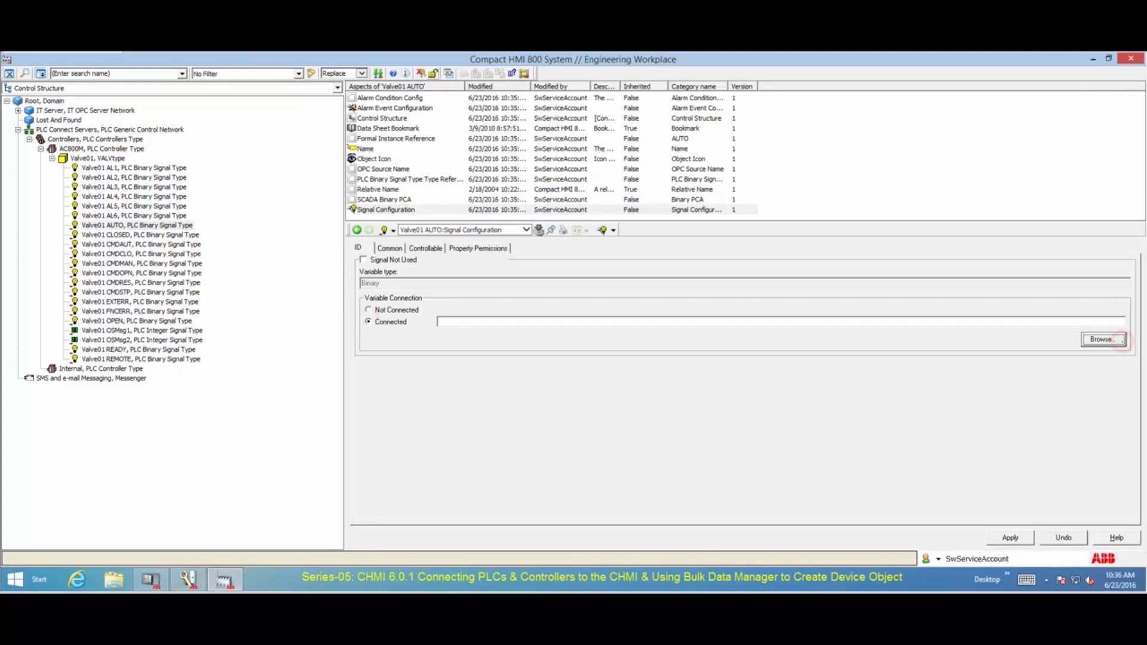
pyautogui.click(453, 288)
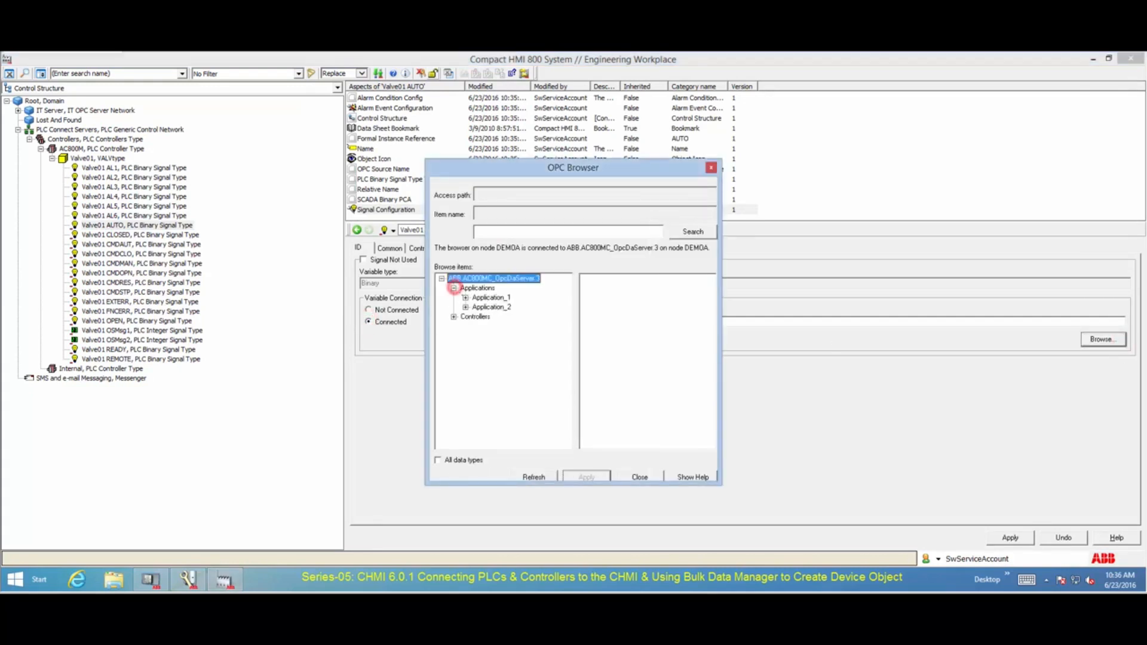
pyautogui.click(465, 298)
pyautogui.click(481, 336)
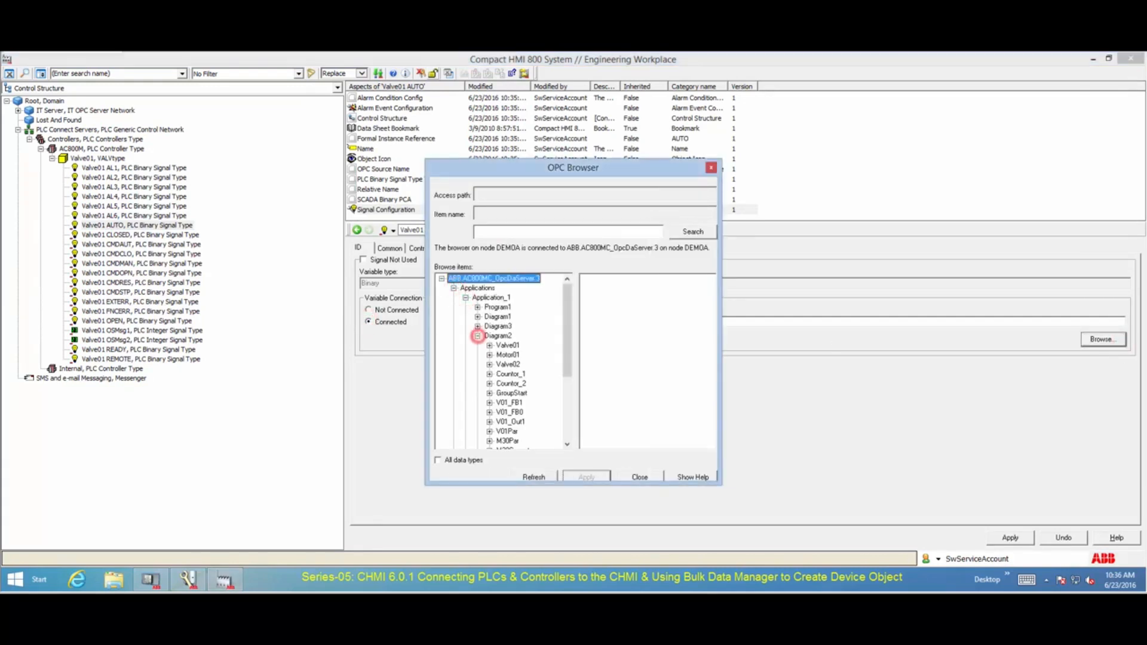
pyautogui.click(489, 346)
pyautogui.click(515, 412)
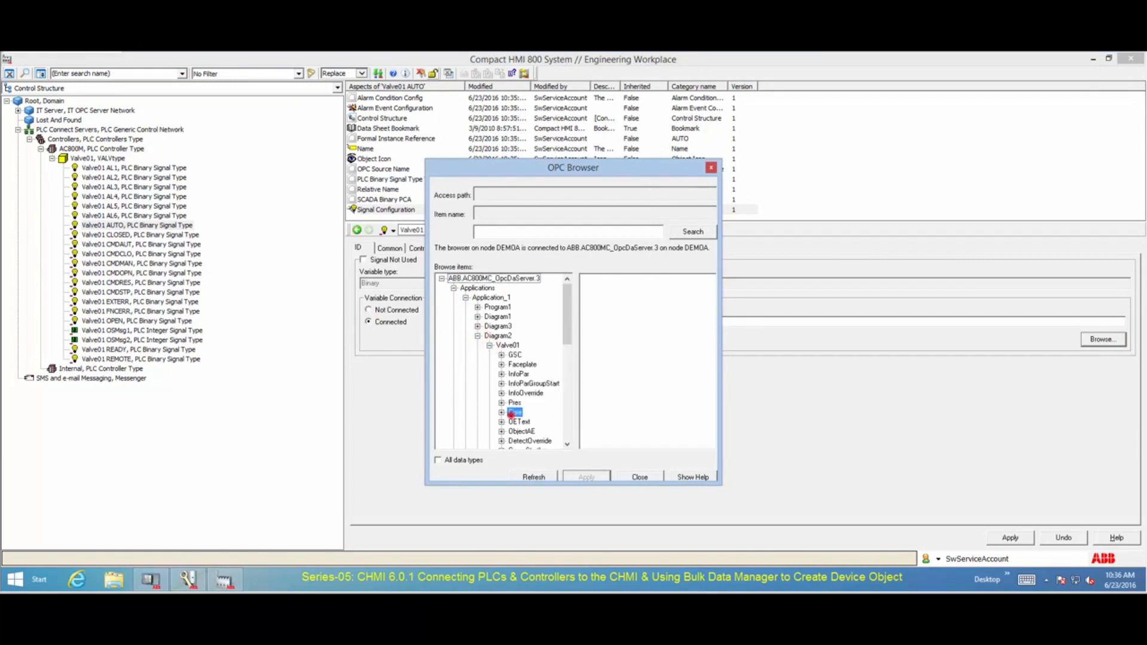
pyautogui.click(598, 321)
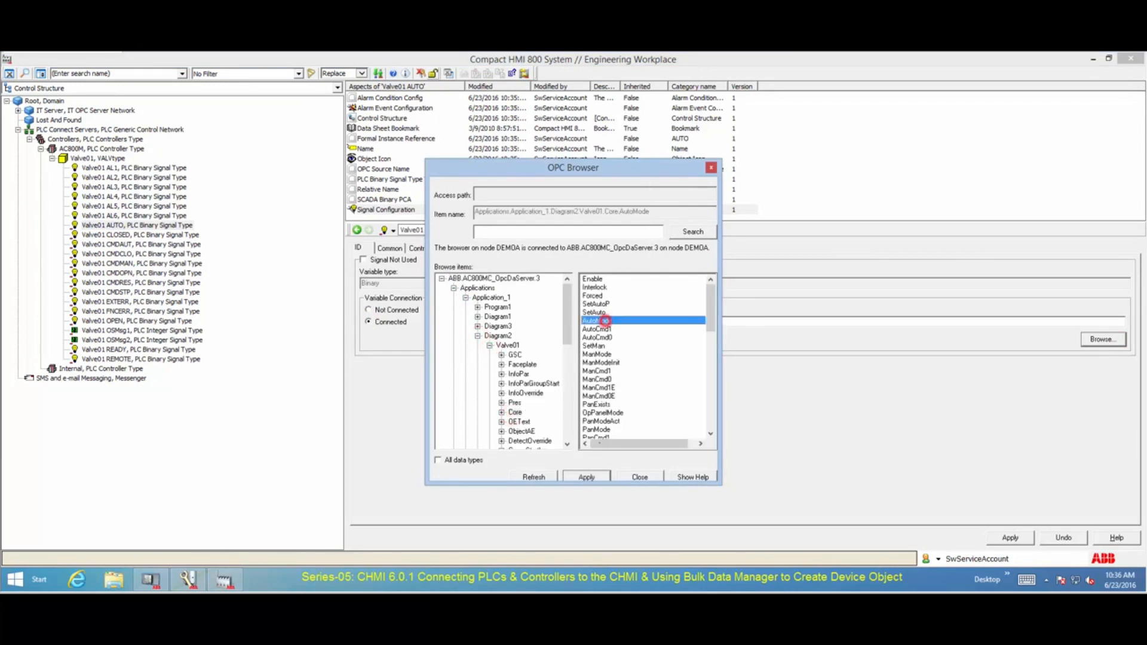
pyautogui.click(586, 477)
pyautogui.click(638, 477)
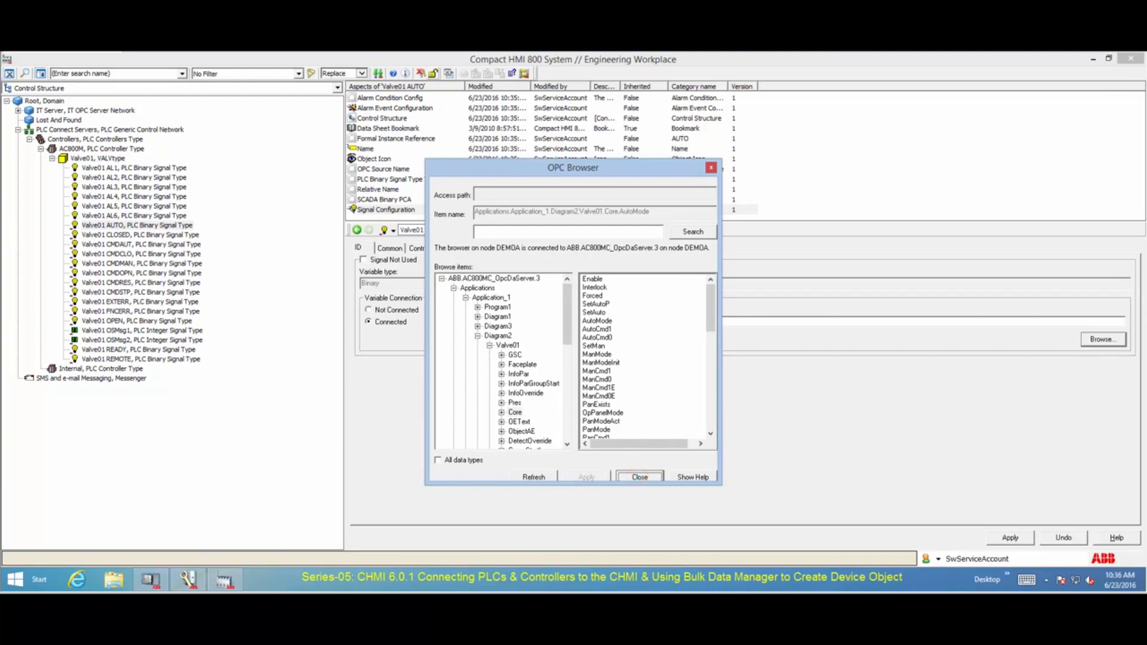
pyautogui.click(1006, 538)
# Connect the Valve01 CLOSED signal to the OPC item Applications.Application_1.Diagram2.Valve01.StatDeact and apply the change.
pyautogui.click(184, 235)
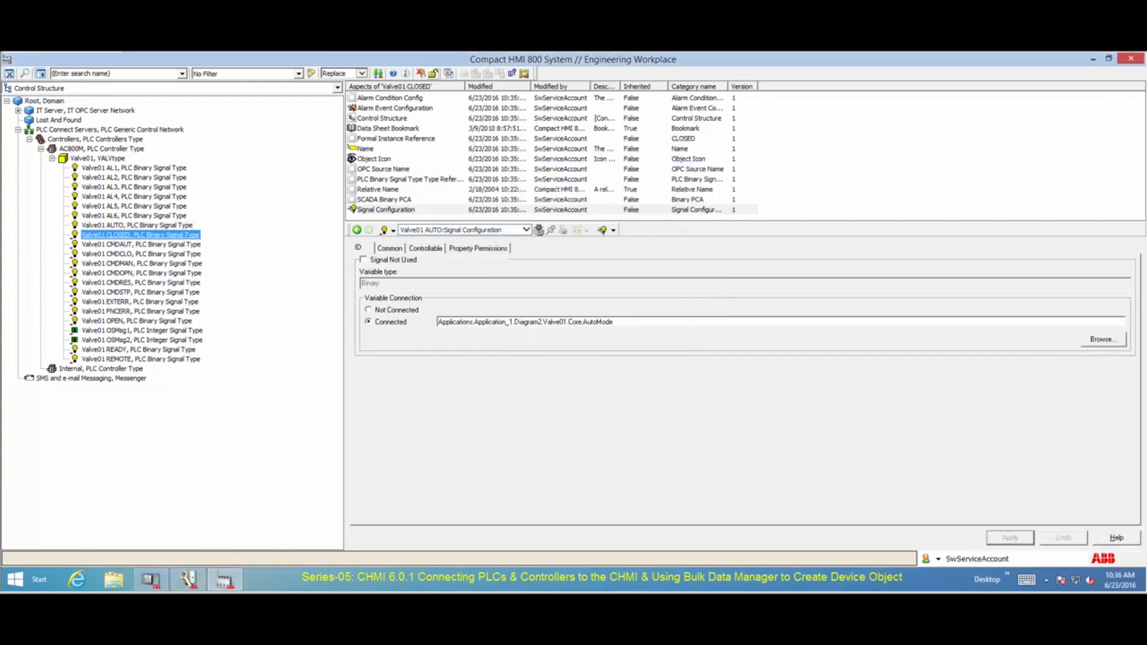
pyautogui.click(368, 322)
pyautogui.click(1104, 340)
pyautogui.click(454, 288)
pyautogui.click(466, 298)
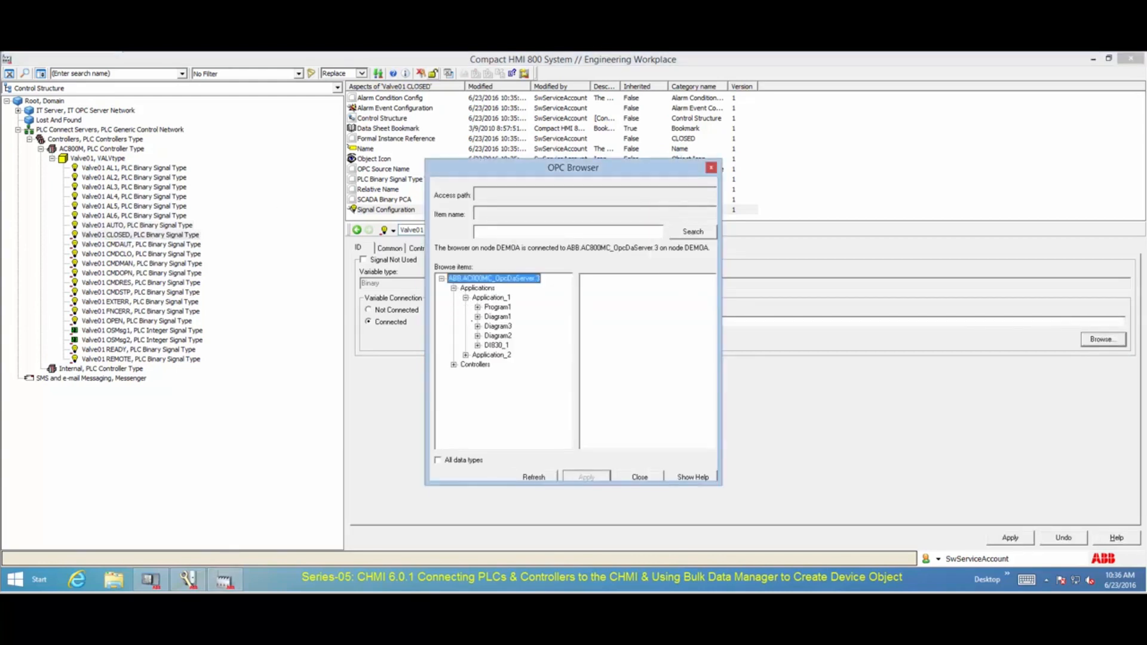
pyautogui.click(477, 335)
pyautogui.click(508, 345)
pyautogui.scroll(-3, 597, 358)
pyautogui.click(597, 363)
pyautogui.click(586, 476)
pyautogui.click(640, 477)
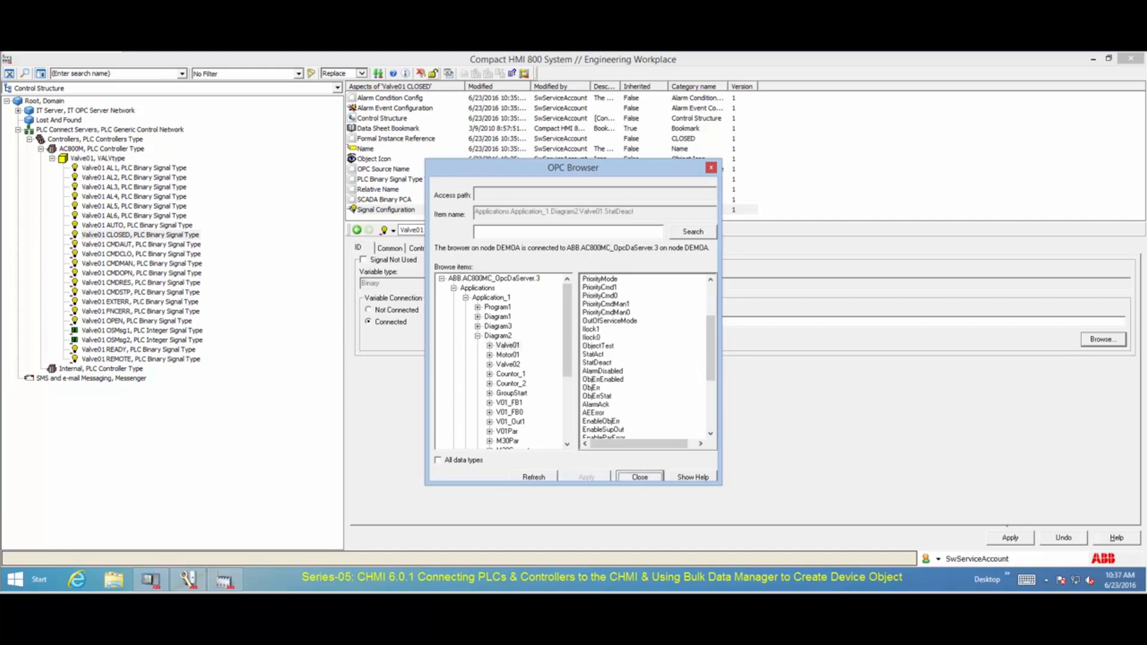
pyautogui.click(1010, 538)
# Connect the Valve01 CMDAUT signal to the OPC item Applications.Application_1.Diagram2.Valve01.Core.SetAuto and apply the change.
pyautogui.click(141, 245)
pyautogui.click(369, 321)
pyautogui.click(1104, 339)
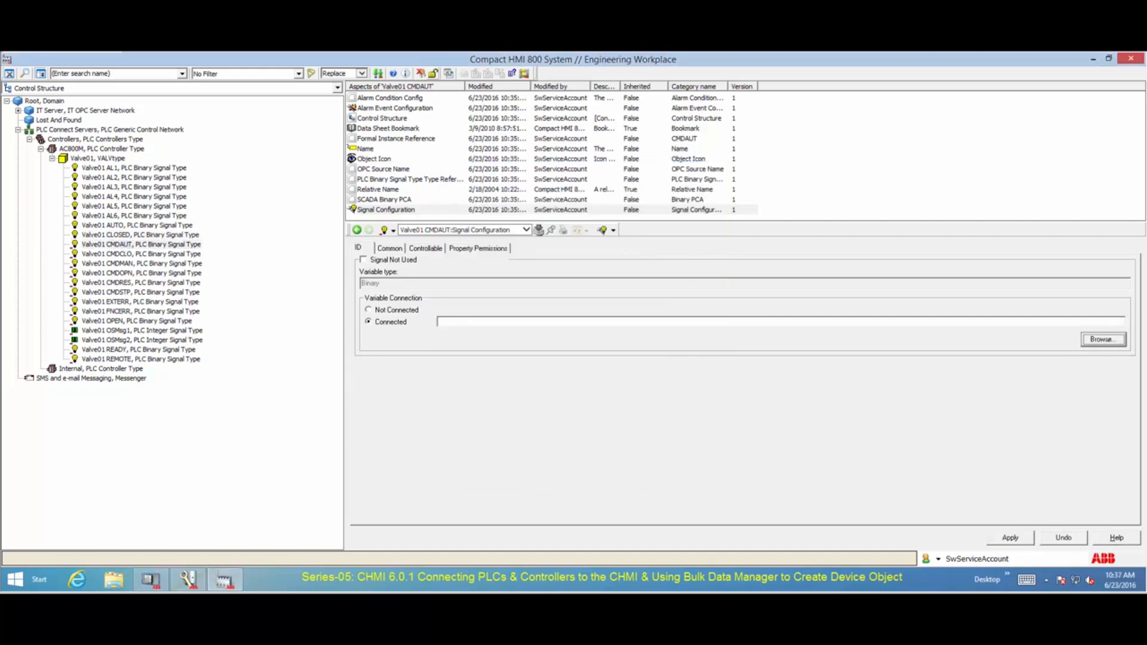
pyautogui.click(454, 288)
pyautogui.click(466, 298)
pyautogui.click(478, 336)
pyautogui.click(489, 345)
pyautogui.click(515, 412)
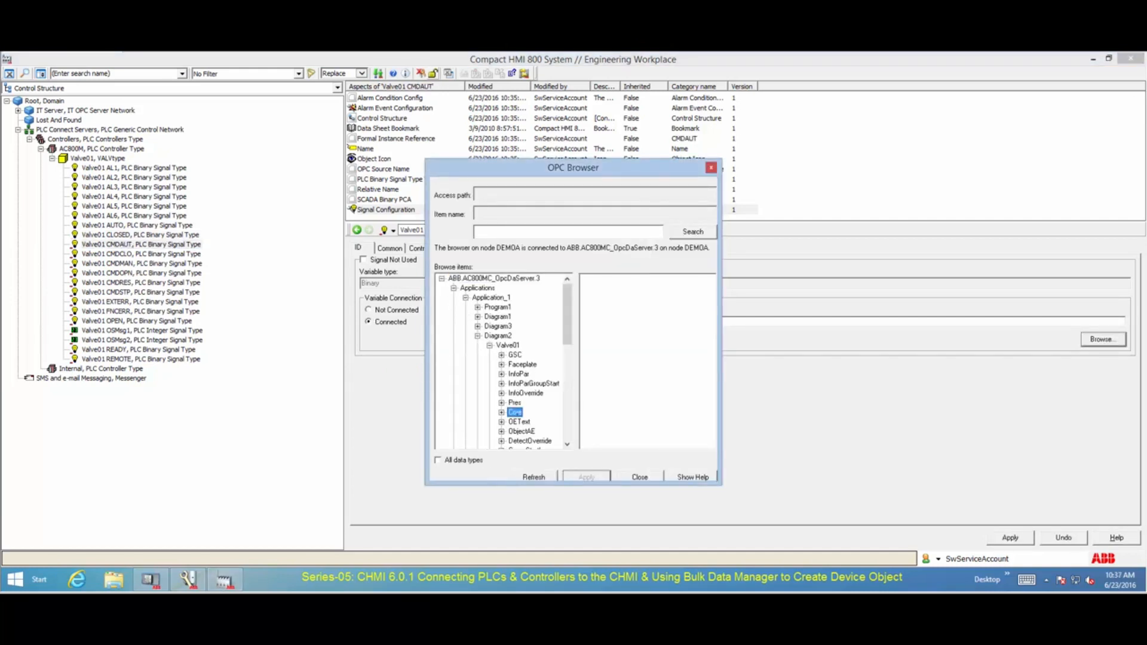
pyautogui.click(595, 312)
pyautogui.click(587, 477)
pyautogui.click(639, 477)
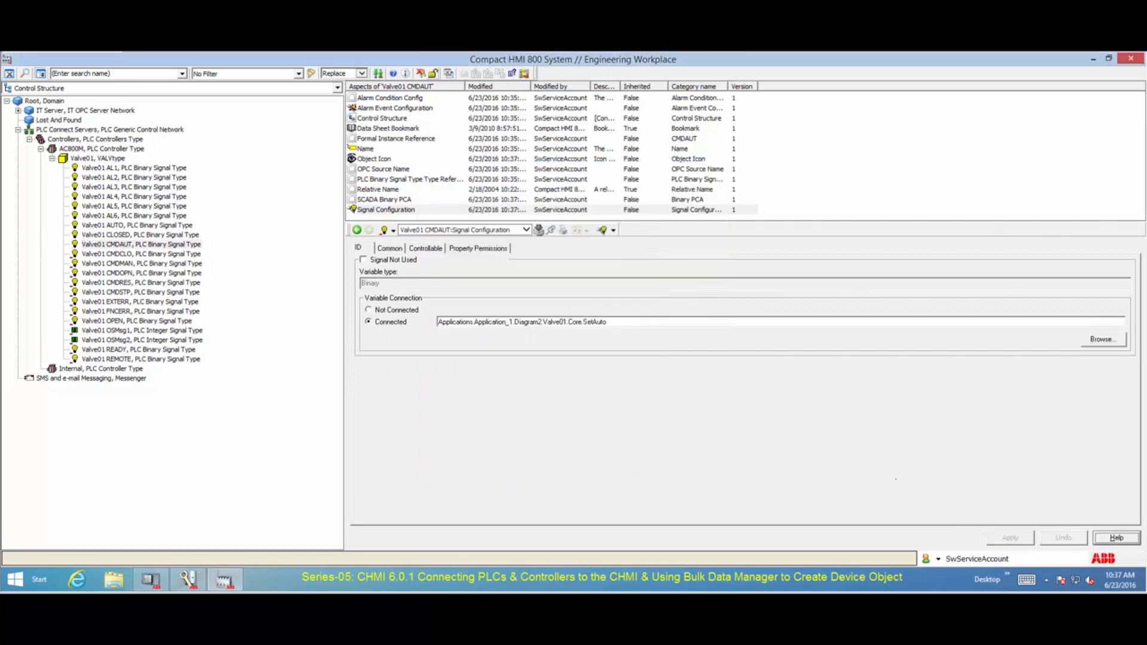
# Connect the Valve01 CMDCLO signal to the OPC item Applications.Application_1.Diagram2.Valve01.Core.ManCmd0 and apply the change.
pyautogui.click(141, 254)
pyautogui.click(369, 322)
pyautogui.click(1104, 339)
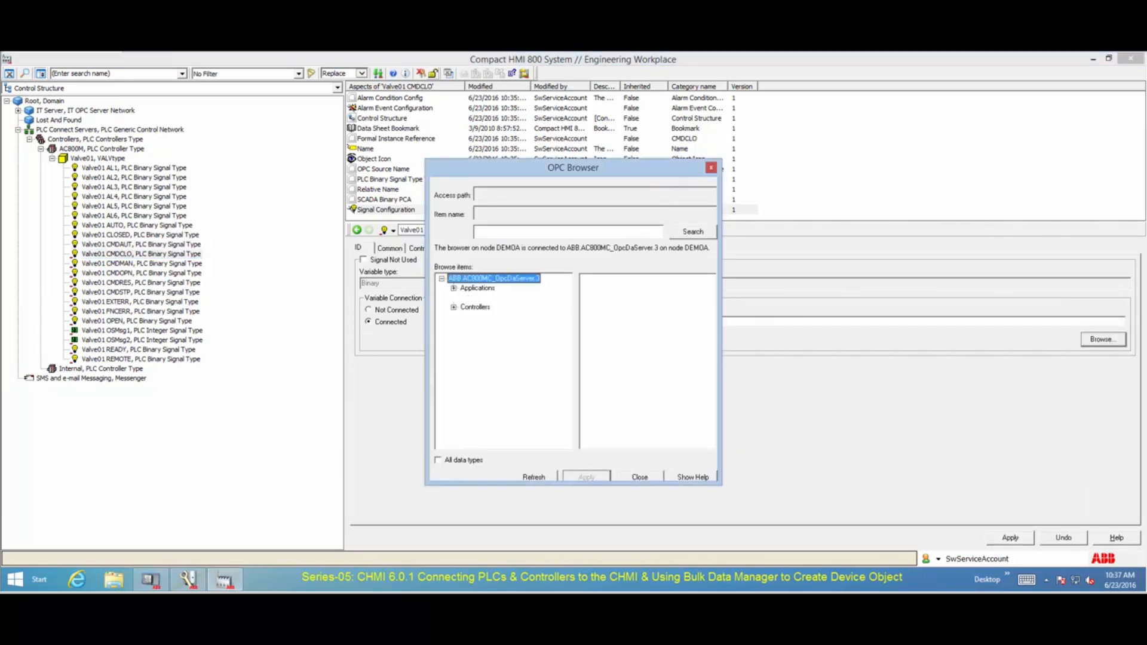
pyautogui.click(453, 288)
pyautogui.click(465, 297)
pyautogui.click(478, 336)
pyautogui.click(489, 346)
pyautogui.click(515, 413)
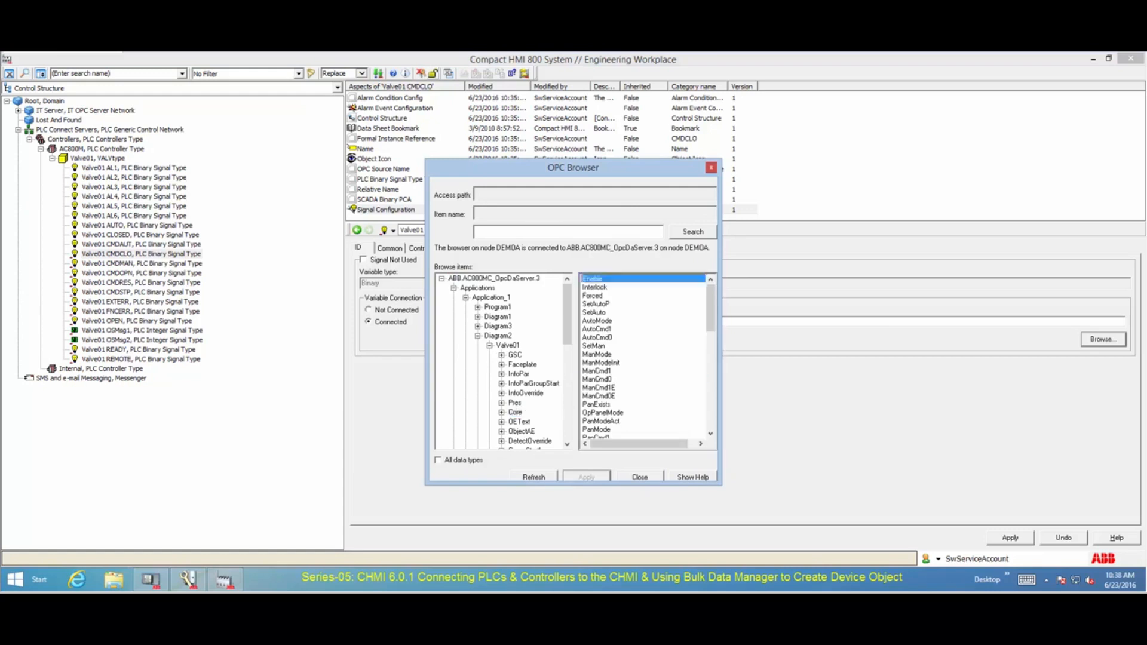
pyautogui.click(597, 378)
pyautogui.click(586, 477)
pyautogui.click(639, 477)
pyautogui.click(1010, 538)
# Connect the Valve01 CMDMAN signal to the OPC item Applications.Application_1.Diagram2.Valve01.Core.SetMan and apply the change.
pyautogui.click(141, 264)
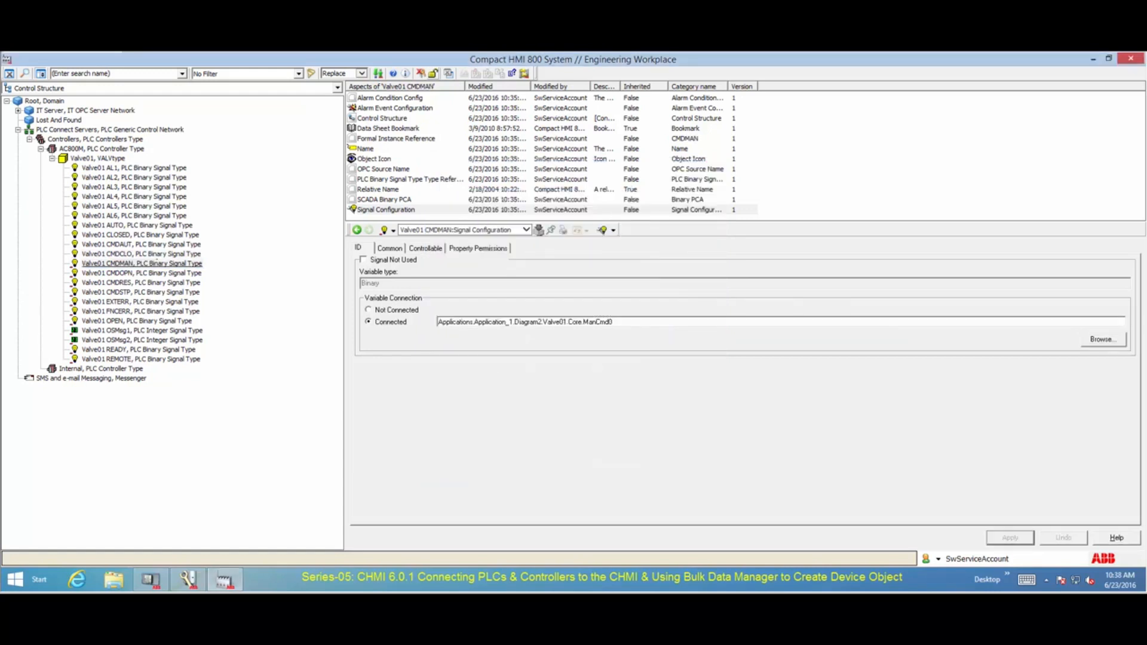
pyautogui.click(368, 322)
pyautogui.click(1103, 339)
pyautogui.click(454, 288)
pyautogui.click(465, 298)
pyautogui.click(477, 336)
pyautogui.click(490, 346)
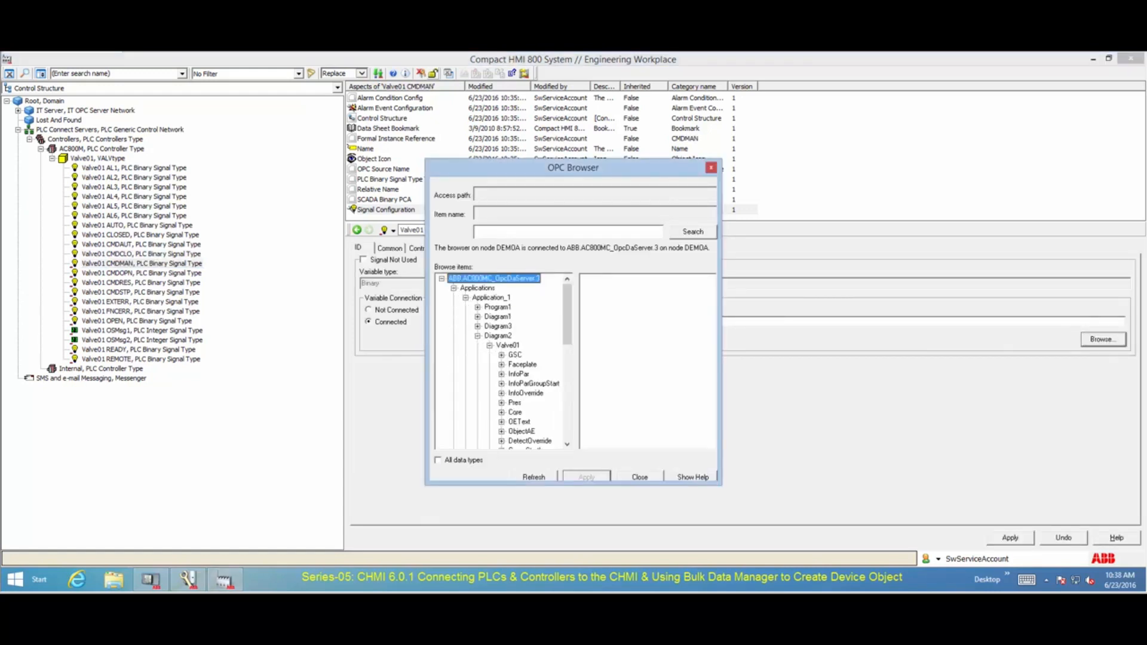
pyautogui.click(515, 412)
pyautogui.click(594, 345)
pyautogui.click(587, 477)
pyautogui.click(639, 477)
pyautogui.click(1010, 538)
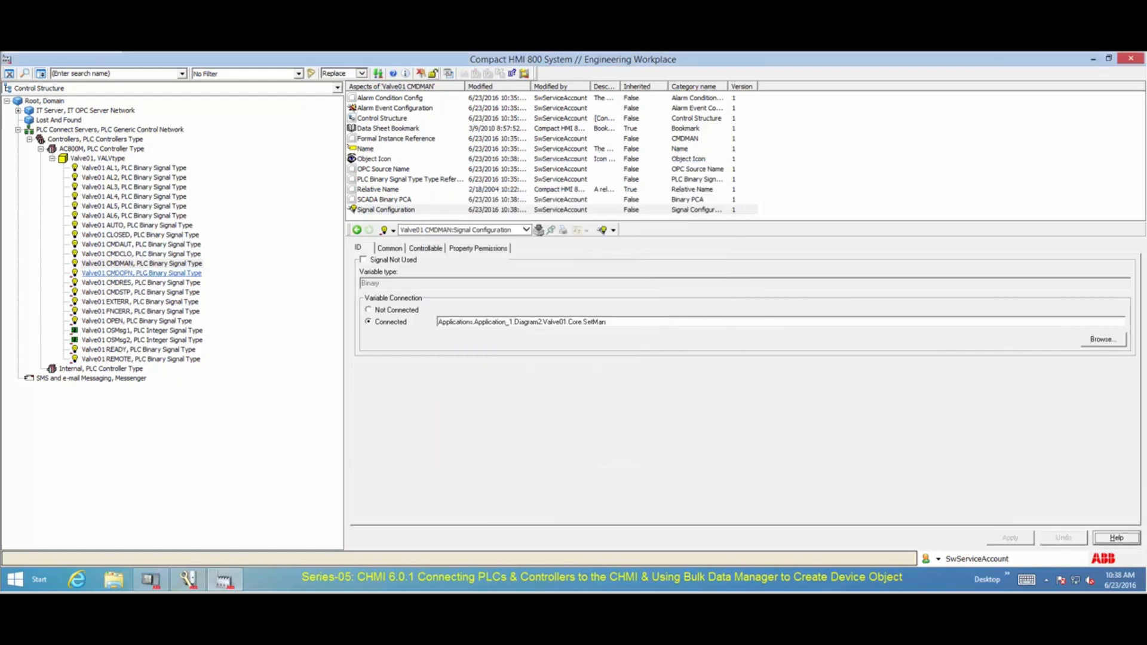
# Connect the Valve01 CMDOPN signal to the OPC item Applications.Application_1.Diagram2.Valve01.Core.ManCmd1 and apply the change.
pyautogui.click(141, 273)
pyautogui.click(369, 322)
pyautogui.click(1103, 339)
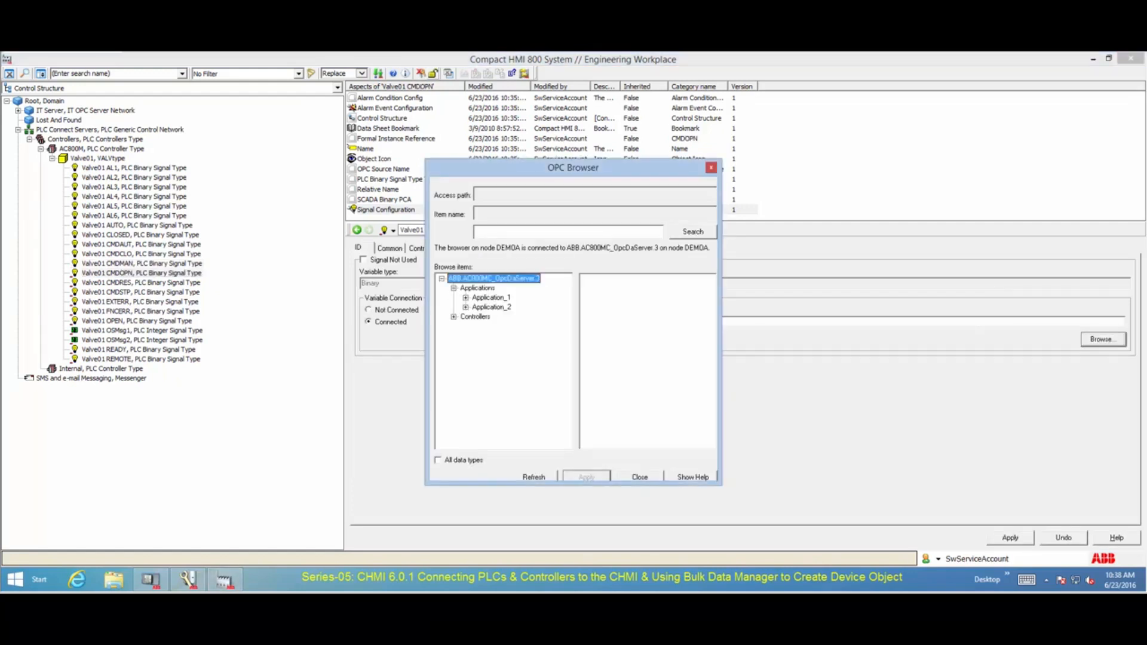
pyautogui.click(596, 371)
pyautogui.click(587, 477)
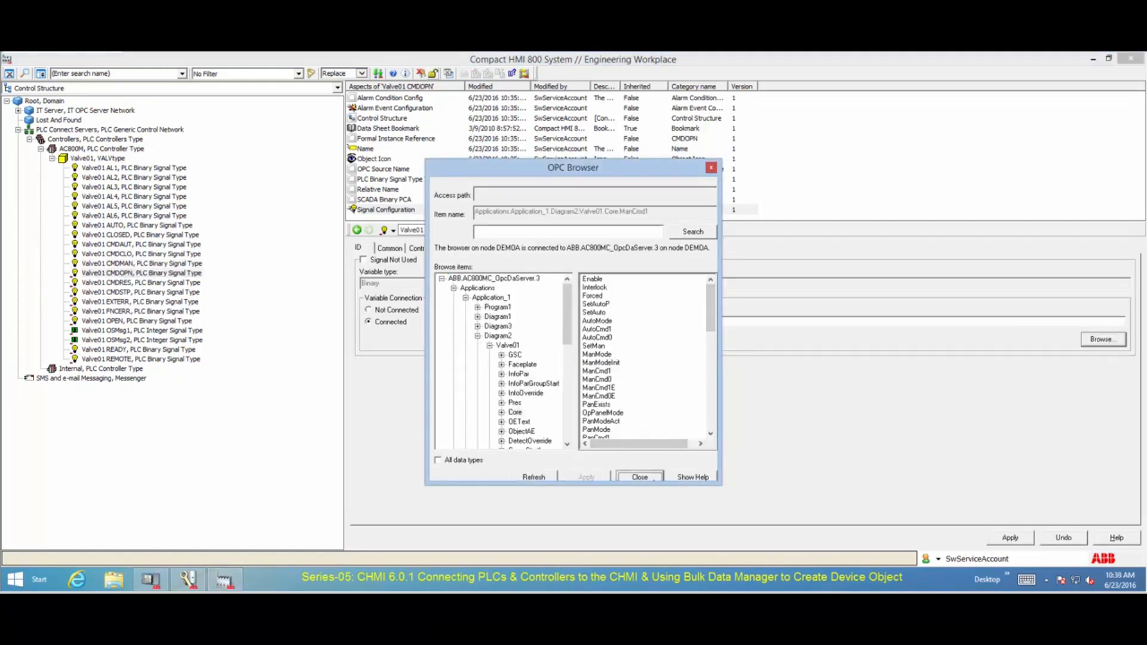
pyautogui.click(639, 477)
pyautogui.click(1010, 537)
# Mark the Valve01 CMDRES, CMDSTP and EXTERR signals as Signal Not Used, applying each change.
pyautogui.click(141, 282)
pyautogui.click(363, 260)
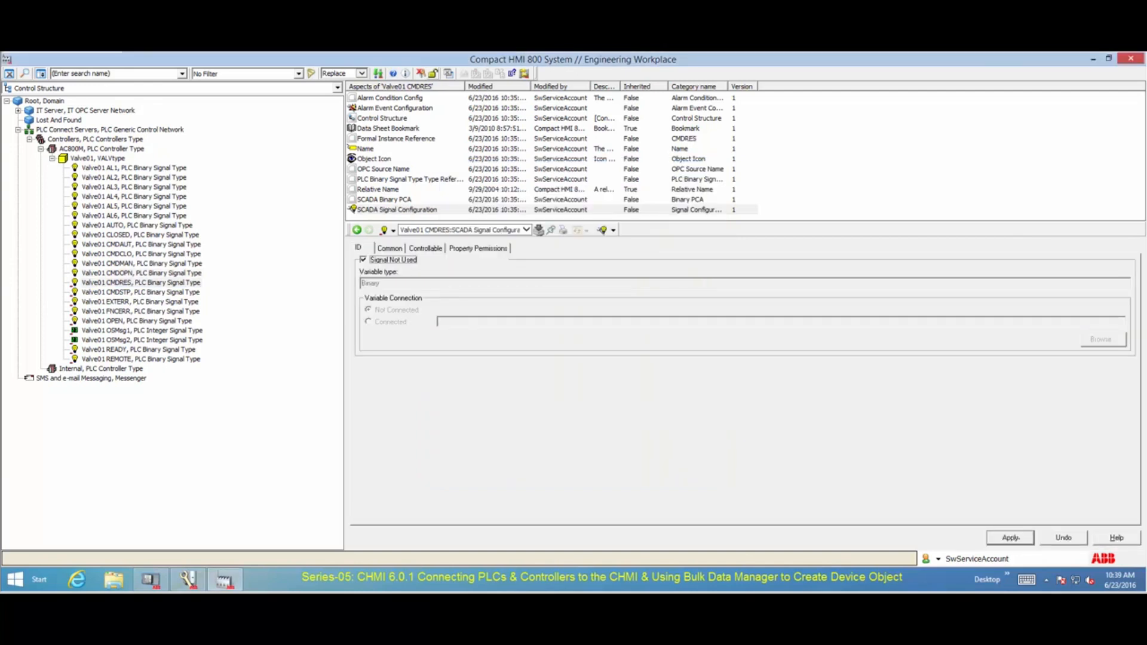
pyautogui.click(1010, 538)
pyautogui.click(141, 293)
pyautogui.click(364, 260)
pyautogui.click(1013, 536)
pyautogui.click(141, 302)
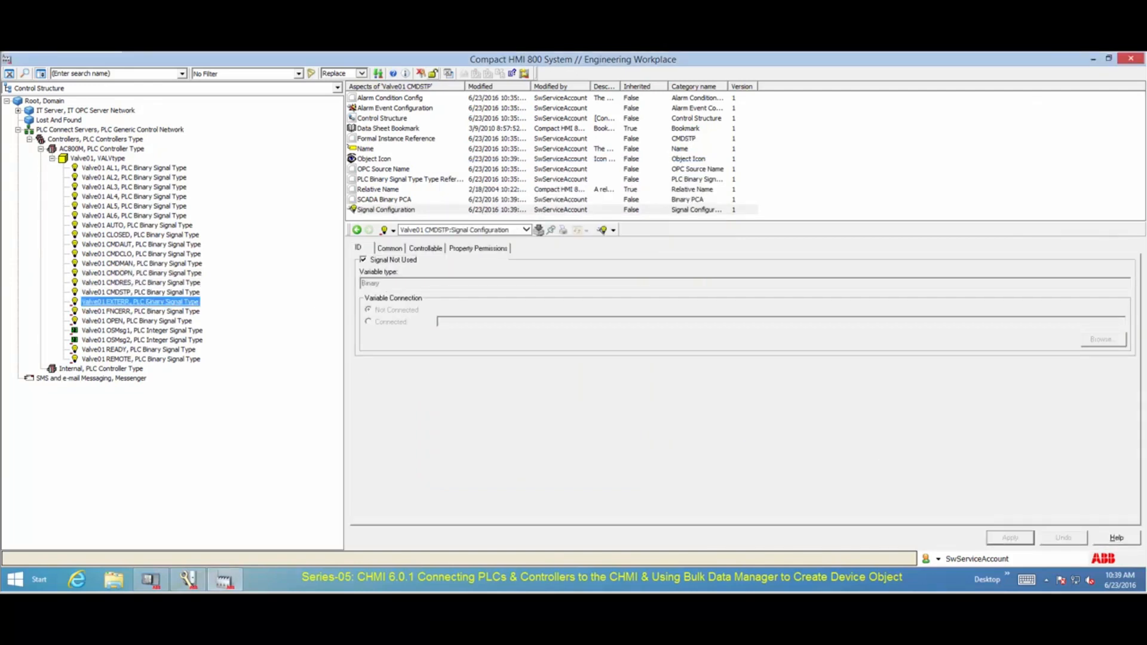
pyautogui.click(363, 260)
pyautogui.click(1010, 538)
# Connect the Valve01 FNCERR signal to the OPC item Applications.Application_1.Diagram2.Valve01.Core.ObjErr and apply the change.
pyautogui.click(141, 311)
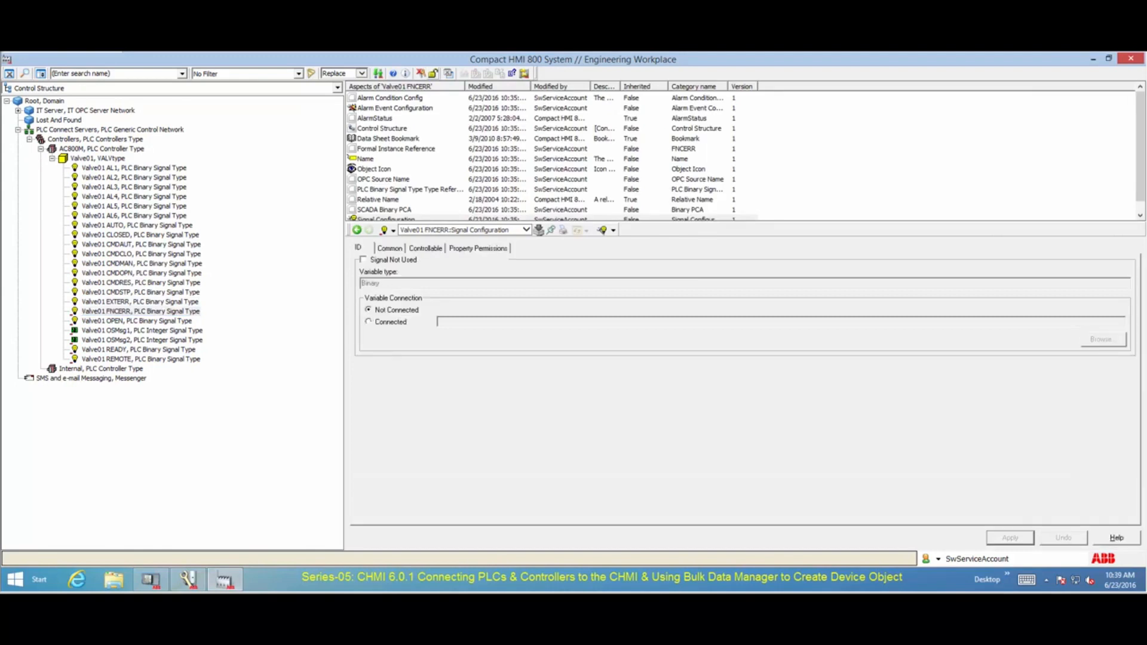
pyautogui.click(369, 322)
pyautogui.click(1103, 340)
pyautogui.click(477, 336)
pyautogui.click(490, 345)
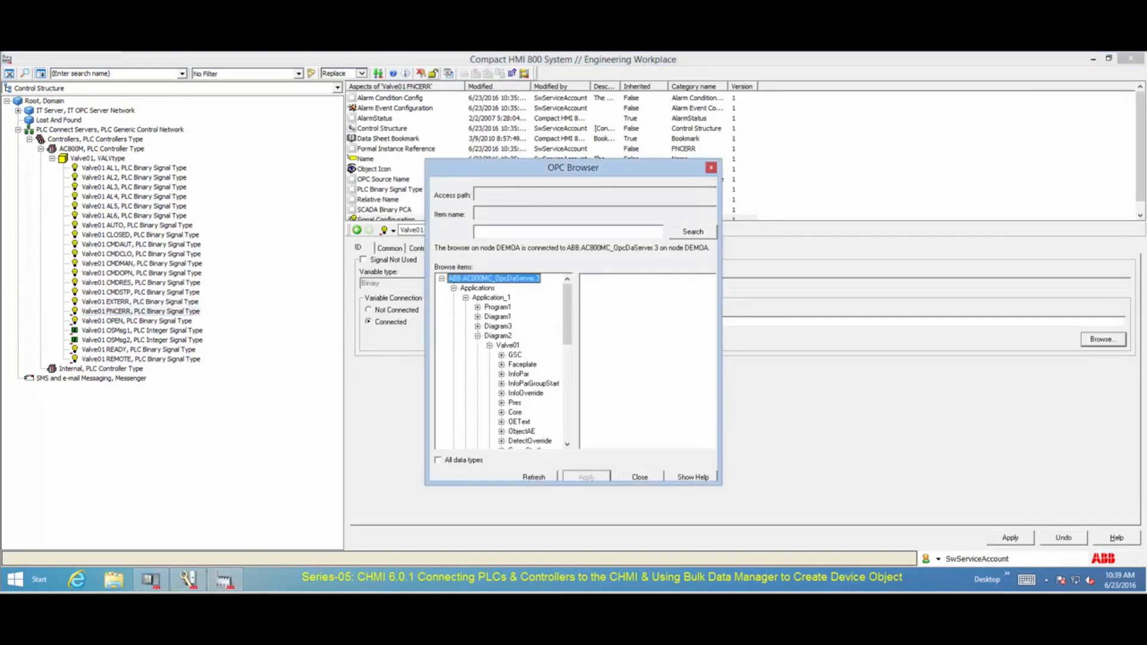
pyautogui.click(515, 412)
pyautogui.scroll(-12, 646, 371)
pyautogui.click(592, 396)
pyautogui.click(587, 477)
pyautogui.click(640, 477)
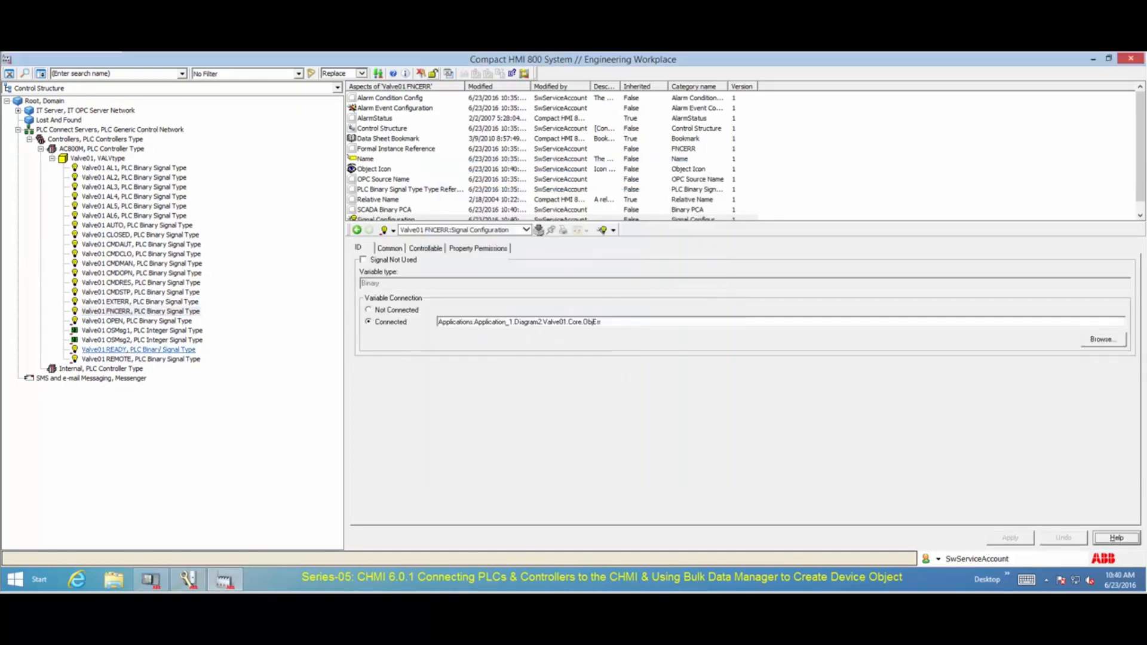
# Connect the Valve01 OPEN signal to the OPC item Applications.Application_1.Diagram2.Valve01.StatAct.
pyautogui.click(137, 321)
pyautogui.click(1104, 339)
pyautogui.click(454, 288)
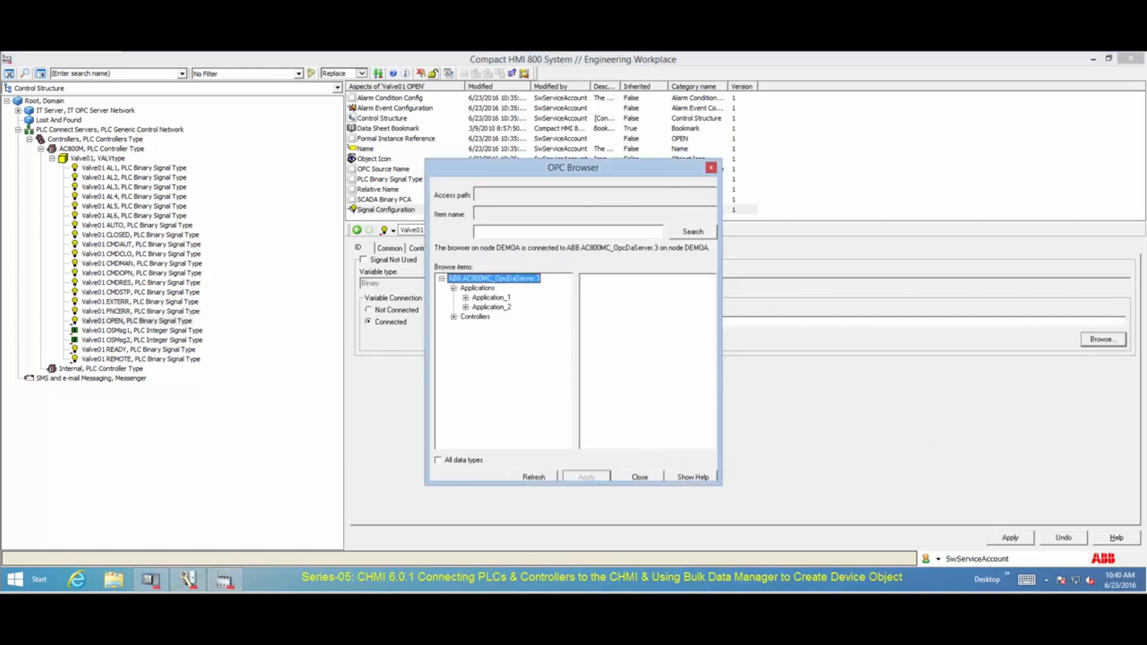
pyautogui.click(465, 298)
pyautogui.click(477, 336)
pyautogui.click(507, 346)
pyautogui.click(593, 430)
pyautogui.click(587, 477)
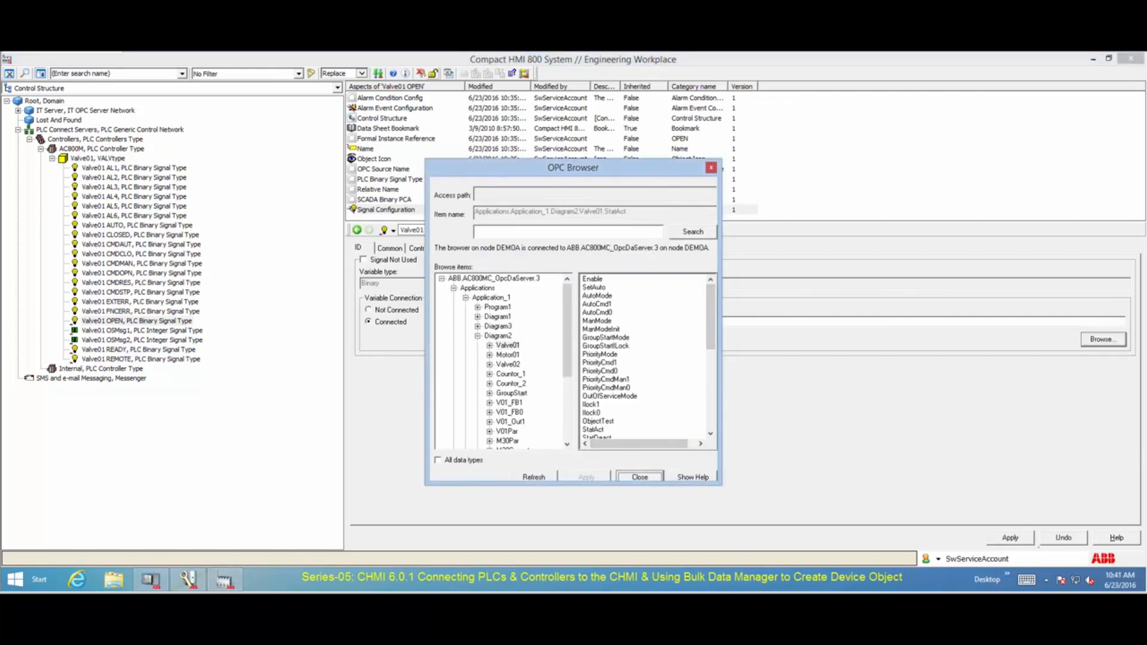
pyautogui.click(640, 477)
# Mark the Valve01 OSMsg1 and OSMsg2 integer signals as Signal Not Used, applying each change.
pyautogui.click(142, 330)
pyautogui.click(363, 260)
pyautogui.click(1010, 538)
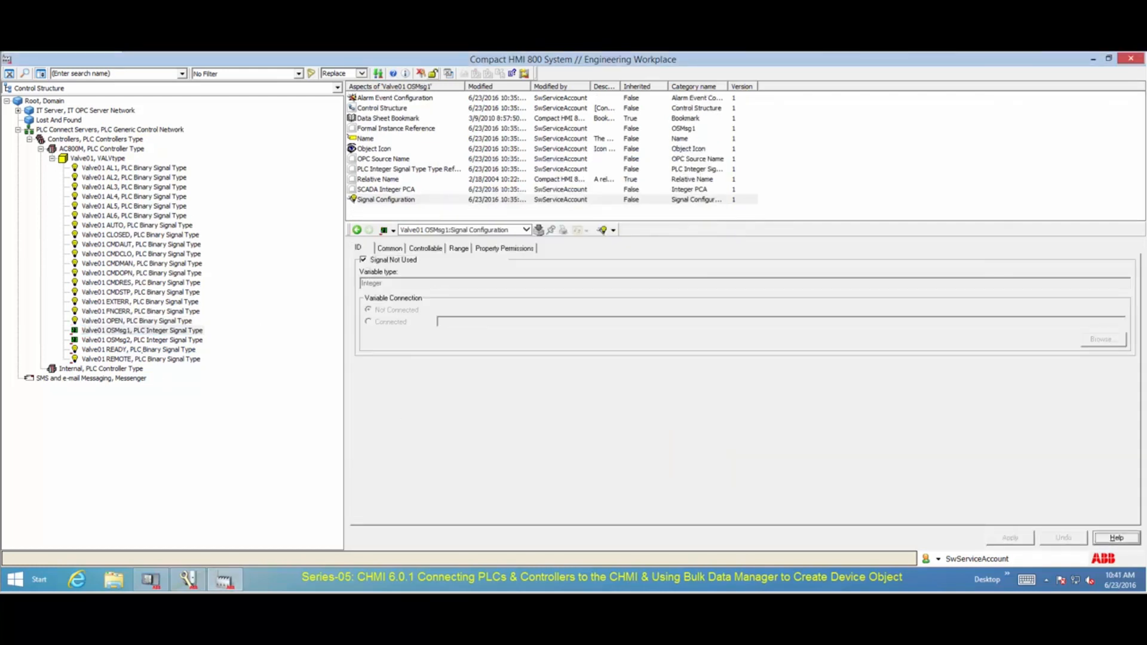
pyautogui.click(141, 340)
pyautogui.click(363, 260)
pyautogui.click(1011, 537)
# Connect the Valve01 READY signal to the OPC item Applications.Application_1.Diagram2.Valve01.Core.ObjErr and apply the change.
pyautogui.click(139, 349)
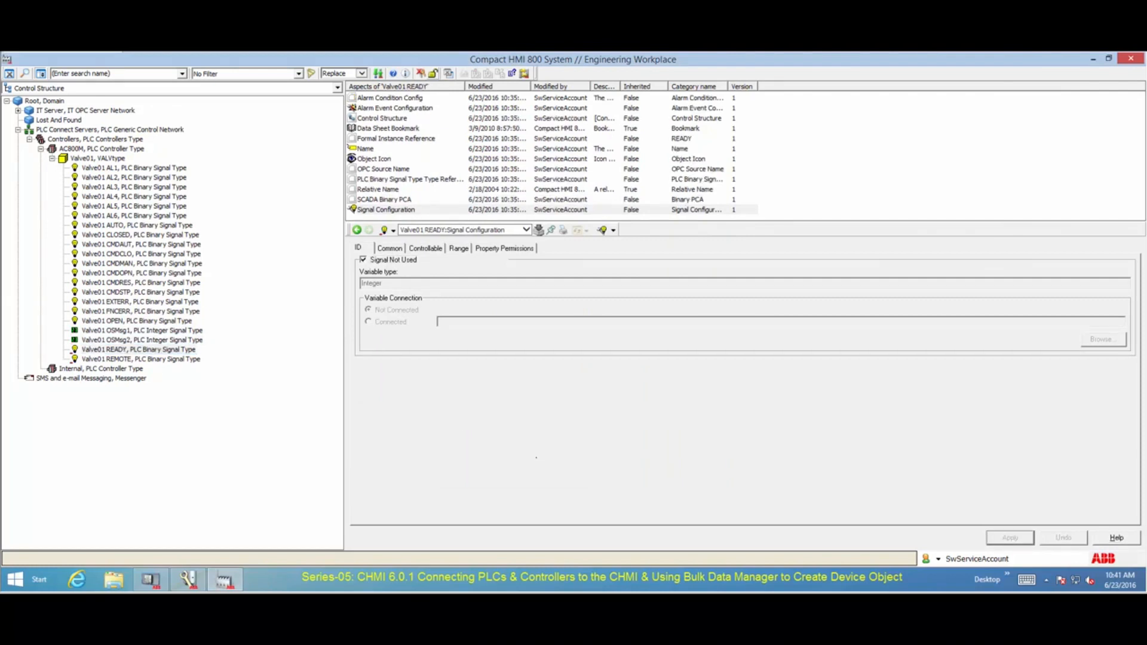
pyautogui.click(368, 322)
pyautogui.click(1103, 339)
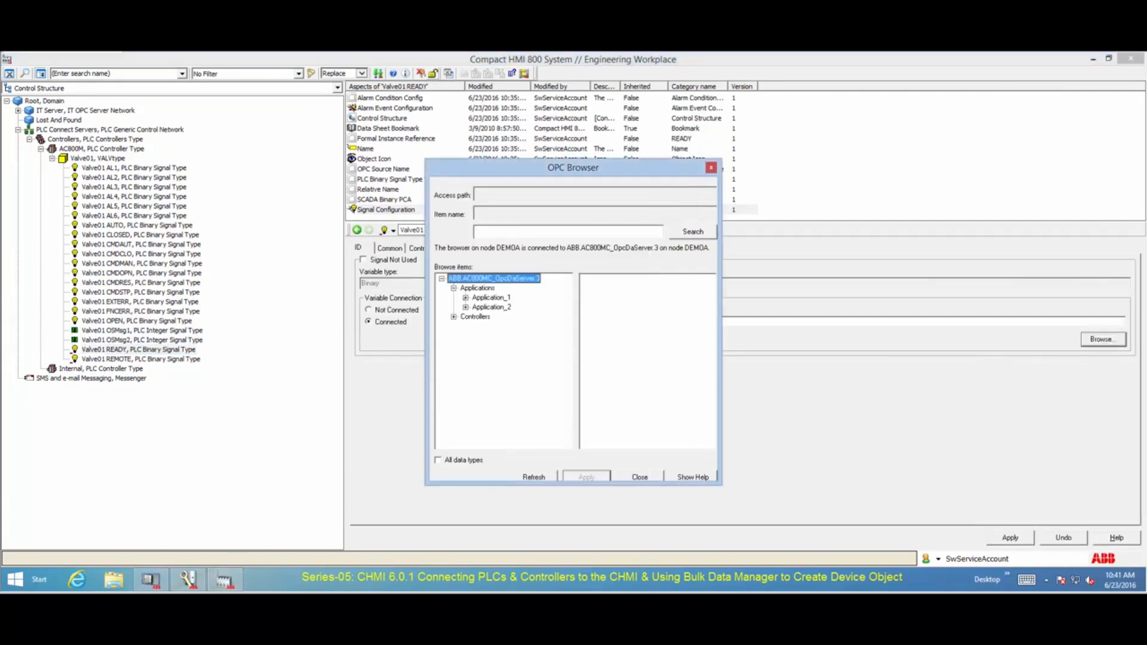
pyautogui.moveTo(711, 311); pyautogui.dragTo(711, 408)
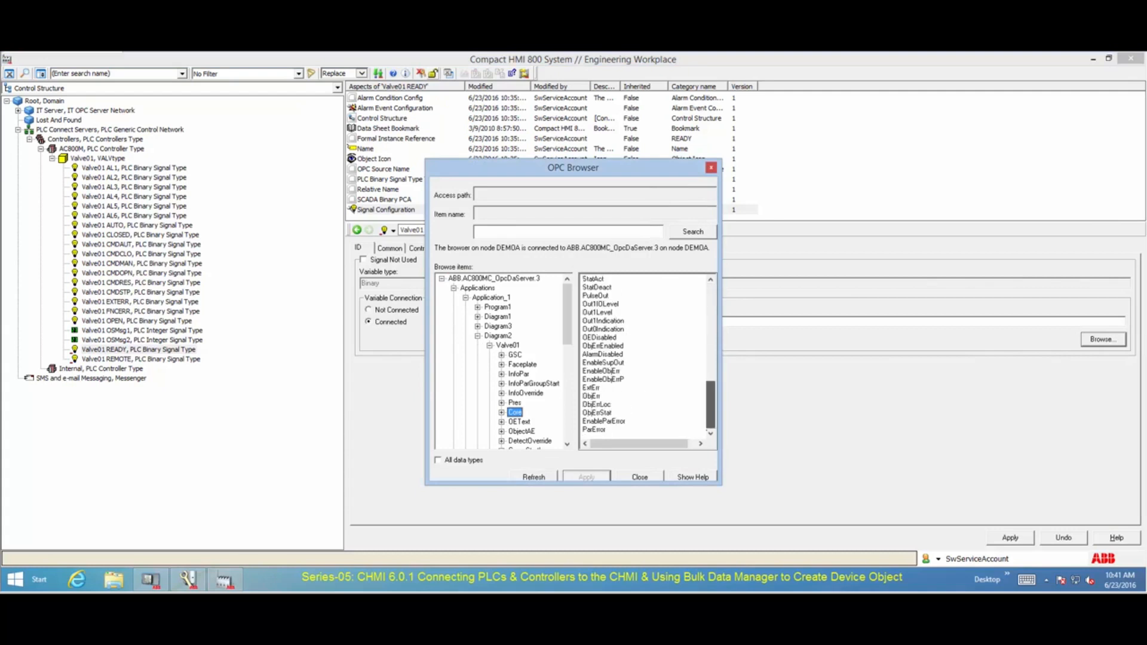
pyautogui.click(593, 396)
pyautogui.click(587, 477)
pyautogui.click(640, 478)
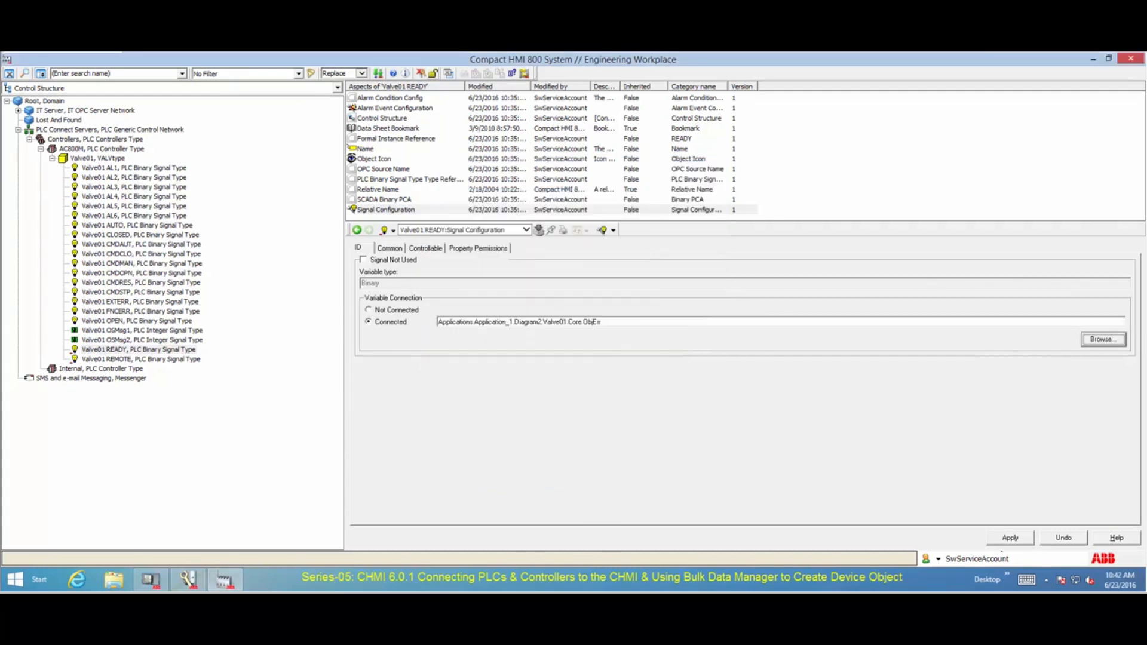
pyautogui.click(1007, 537)
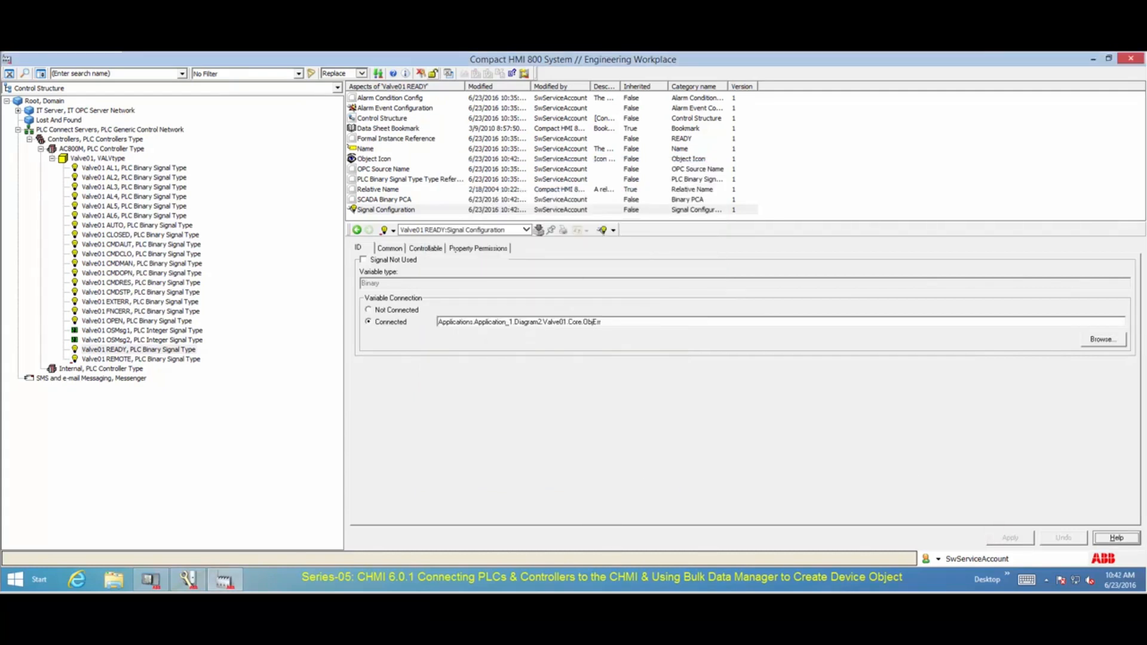
# Turn off the default signal values for Valve01 READY, set the signal to Inverted and apply the change.
pyautogui.click(395, 249)
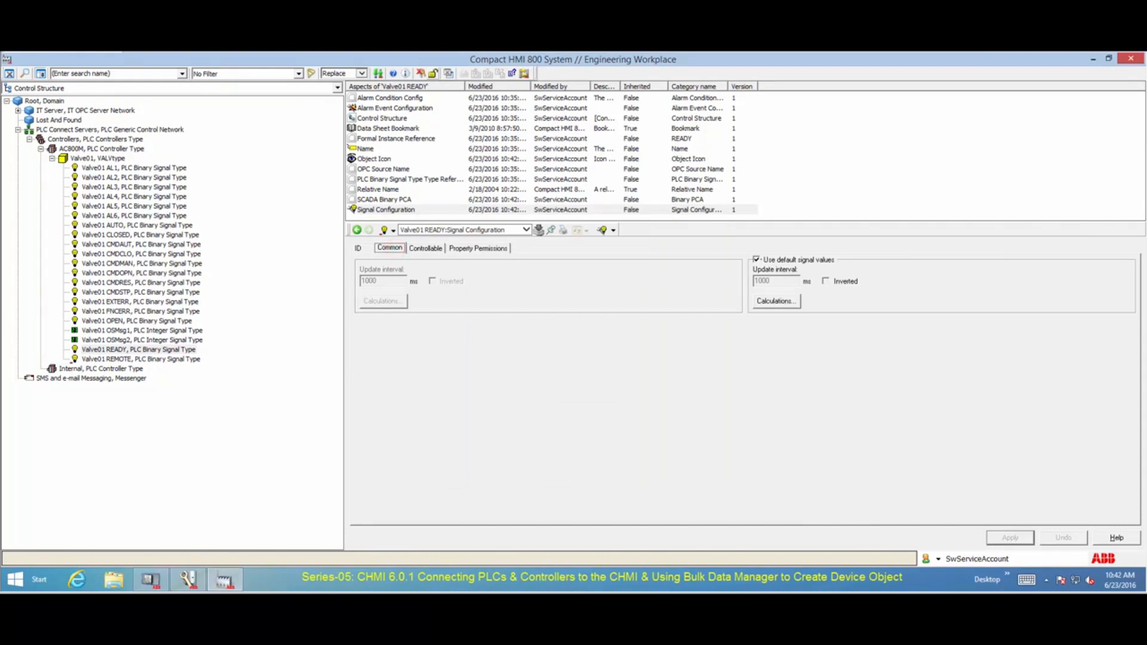
pyautogui.click(756, 259)
pyautogui.click(433, 280)
pyautogui.click(1014, 536)
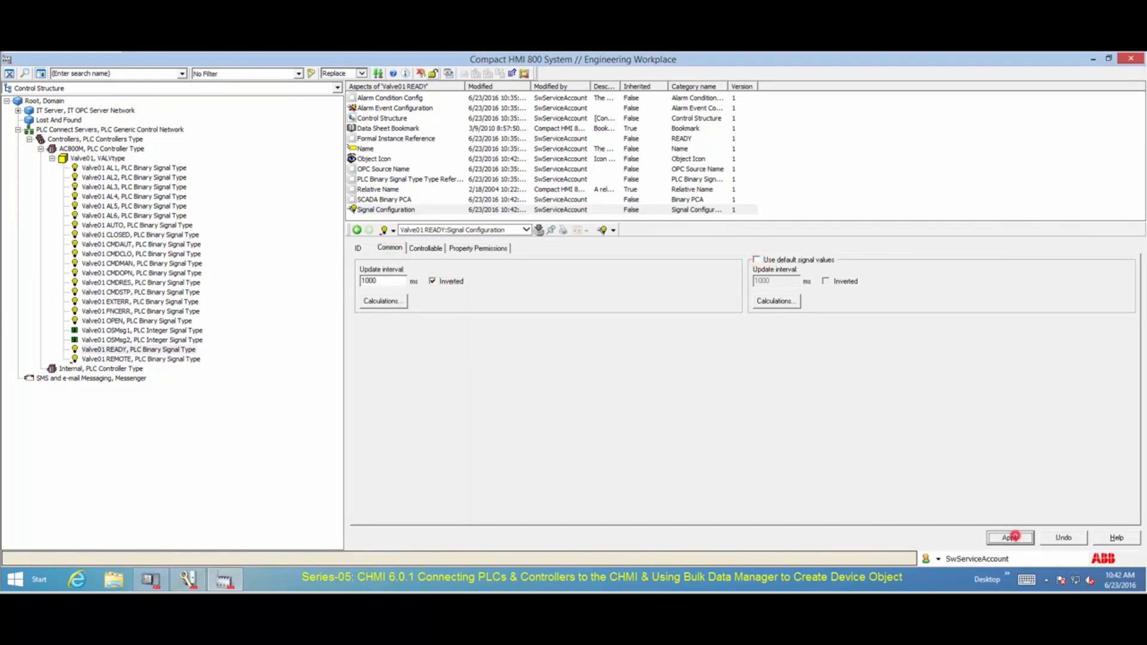
# Connect the Valve01 REMOTE signal to the OPC item Applications.Application_1.Diagram2.Valve01.Core.LocMode and apply the change.
pyautogui.click(141, 360)
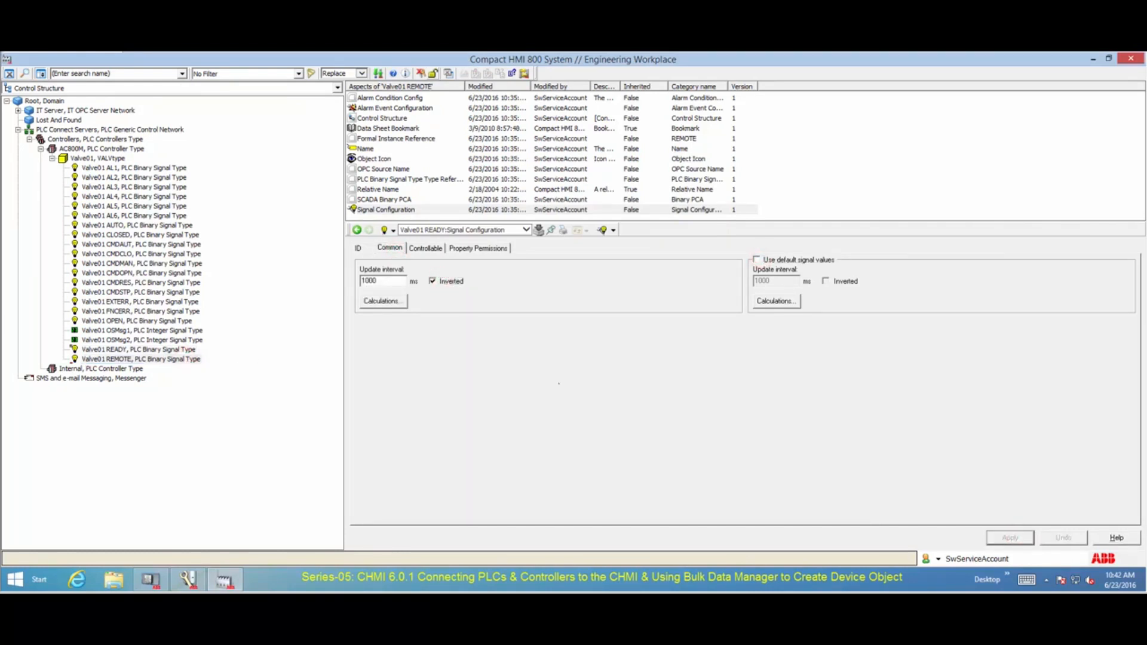
pyautogui.click(369, 322)
pyautogui.click(1104, 339)
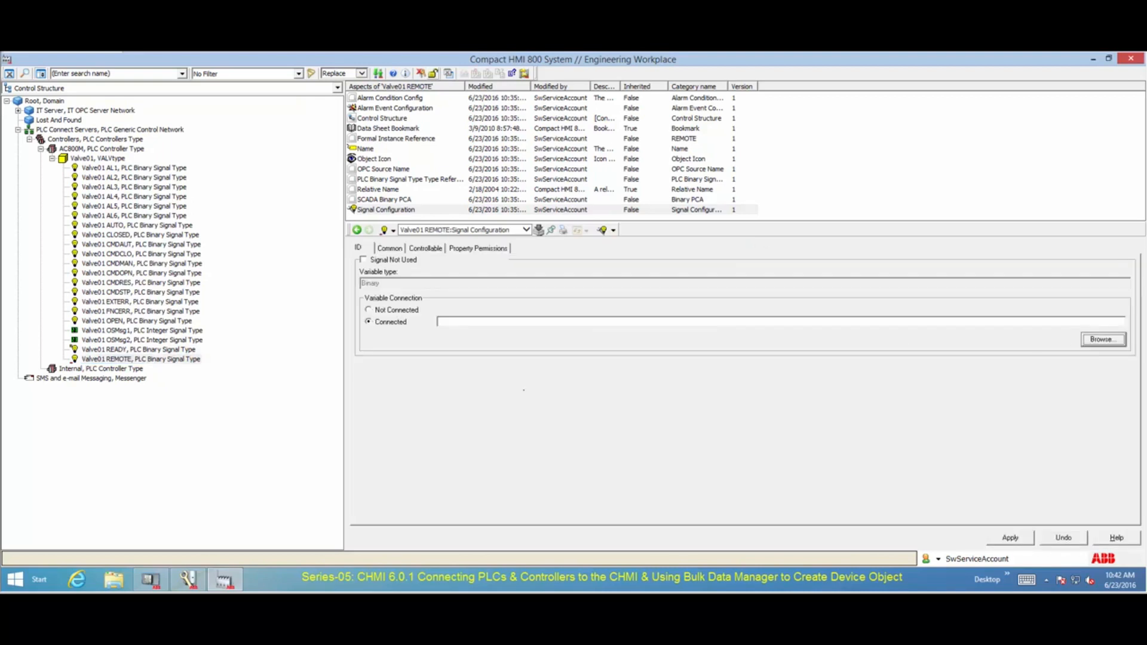
pyautogui.click(454, 288)
pyautogui.click(466, 298)
pyautogui.click(478, 336)
pyautogui.click(490, 346)
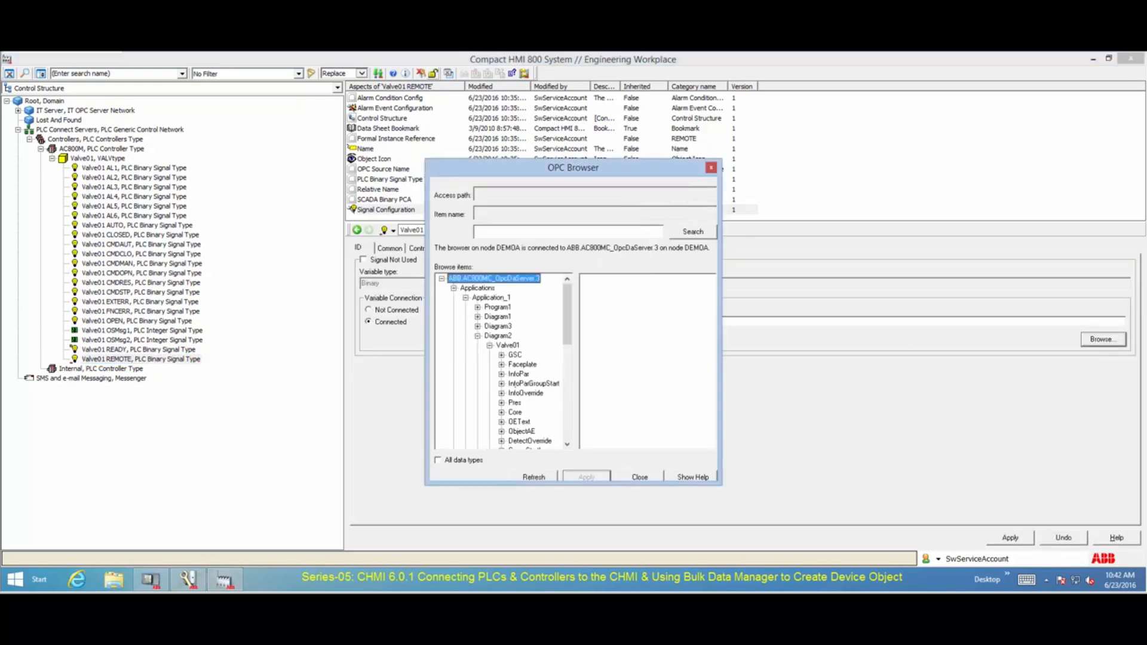
pyautogui.click(515, 412)
pyautogui.moveTo(711, 308); pyautogui.dragTo(711, 333)
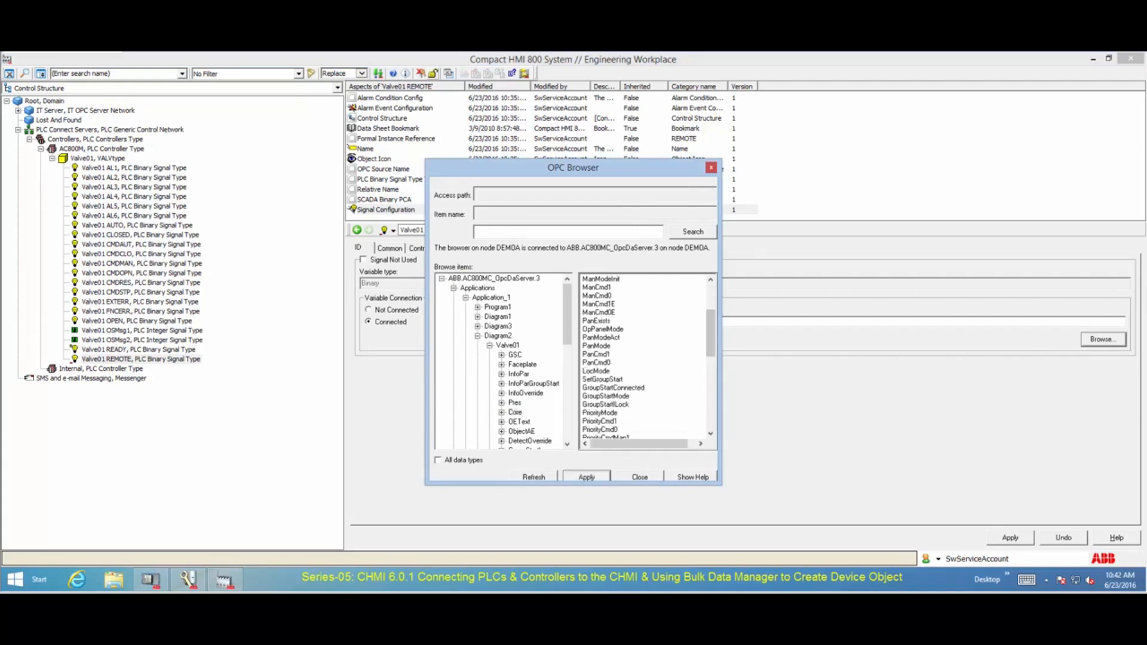
pyautogui.click(597, 371)
pyautogui.click(587, 477)
pyautogui.click(640, 477)
pyautogui.click(1009, 538)
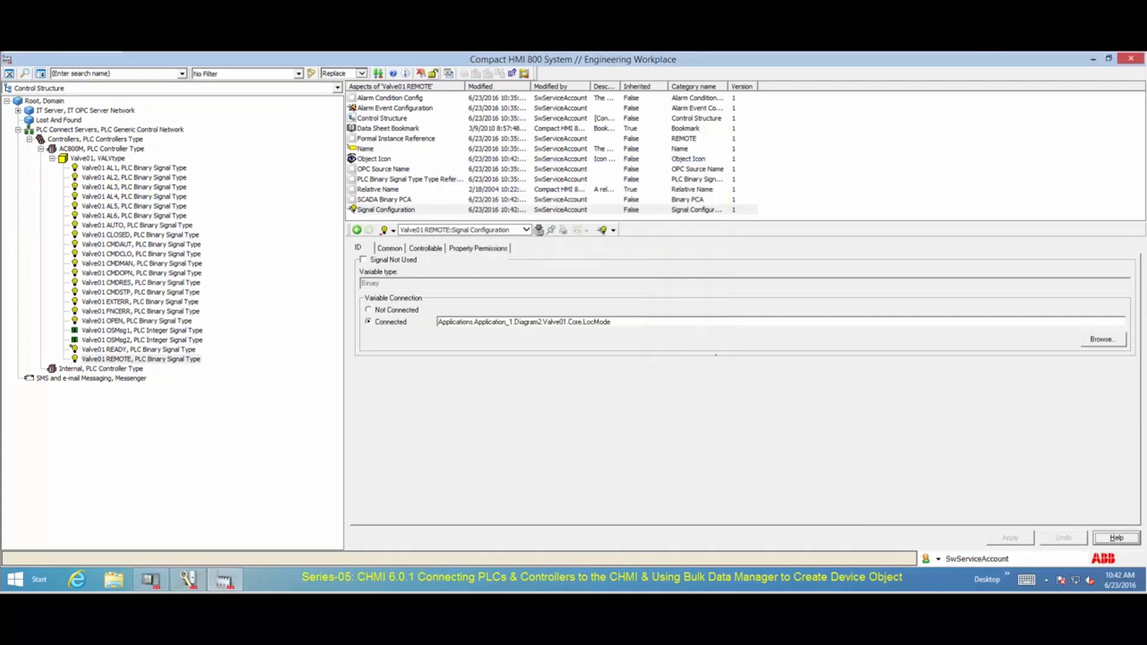
# Turn off the default signal values for Valve01 REMOTE, set the signal to Inverted and apply the change.
pyautogui.click(390, 248)
pyautogui.click(757, 259)
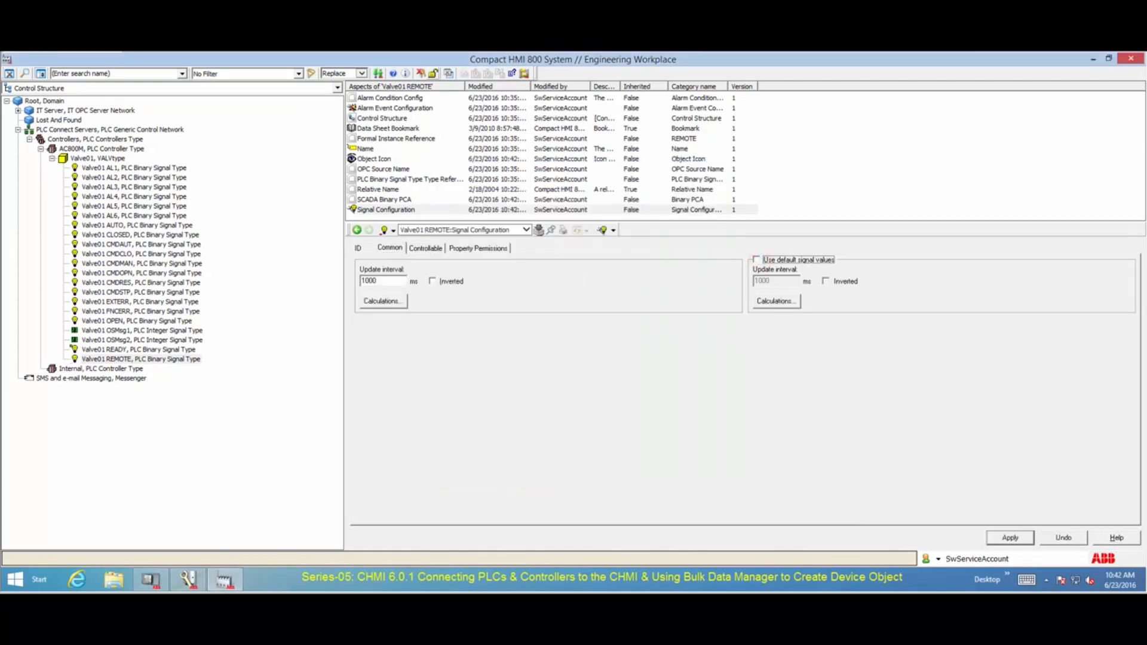
pyautogui.click(440, 282)
pyautogui.click(1011, 536)
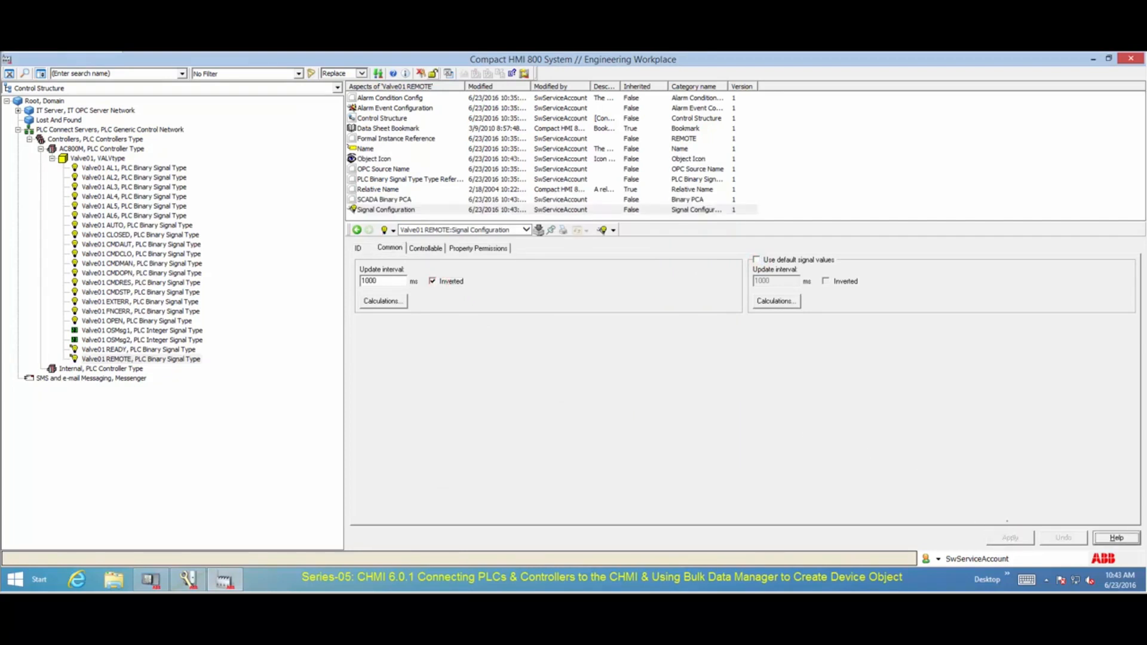
# Deploy the configuration of the PLC Connect Servers generic control network.
pyautogui.click(105, 130)
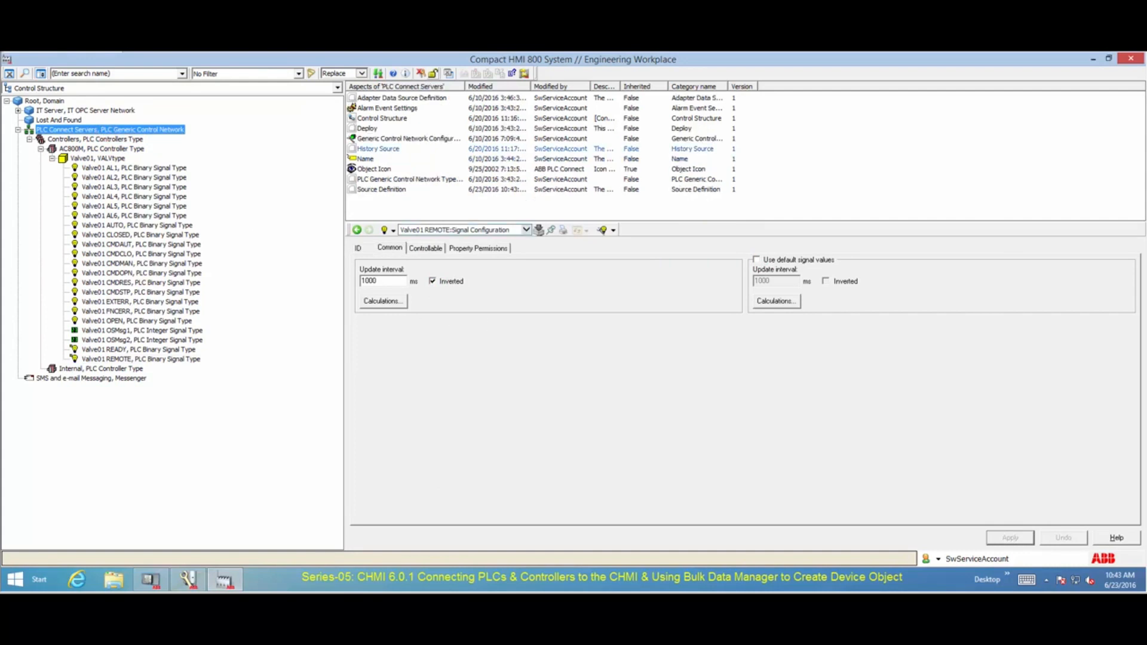
pyautogui.click(362, 129)
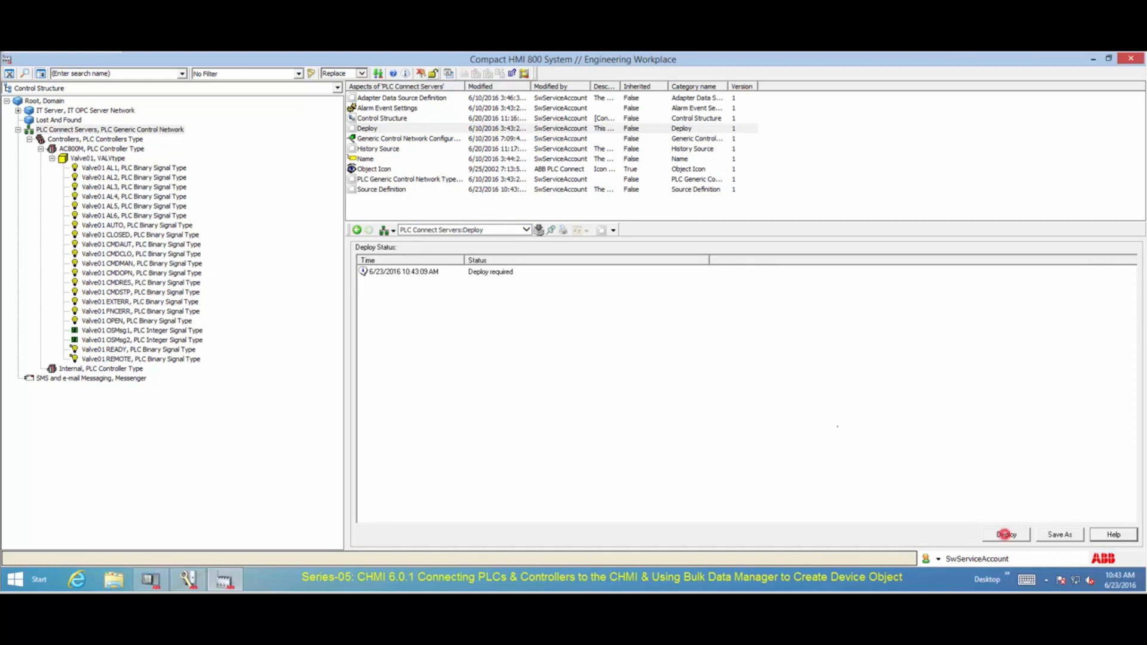
pyautogui.click(1006, 535)
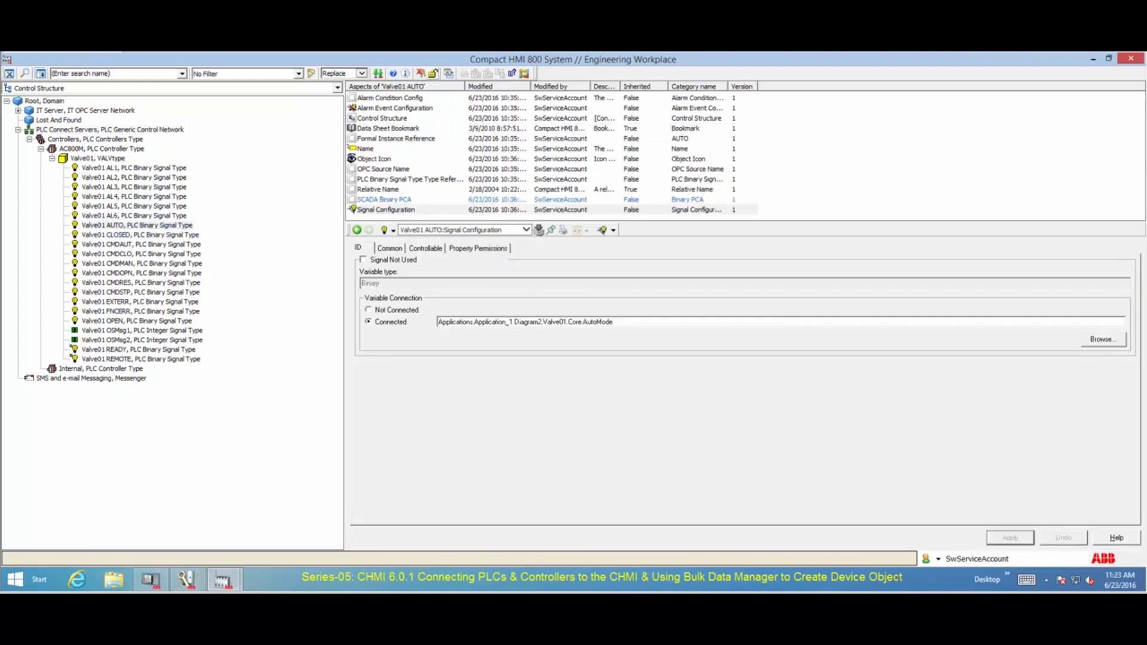
# Subscribe to live data in the Valve01 AUTO SCADA Binary PCA aspect and view the Valve01 signals in its Object Dialog.
pyautogui.click(382, 199)
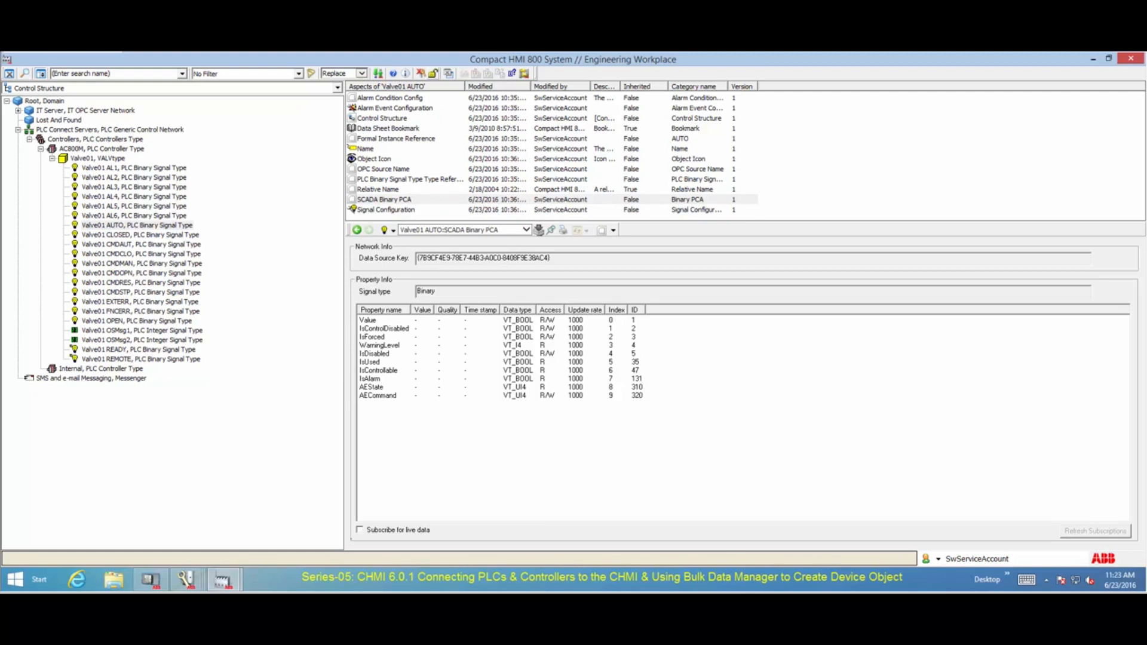
pyautogui.click(360, 529)
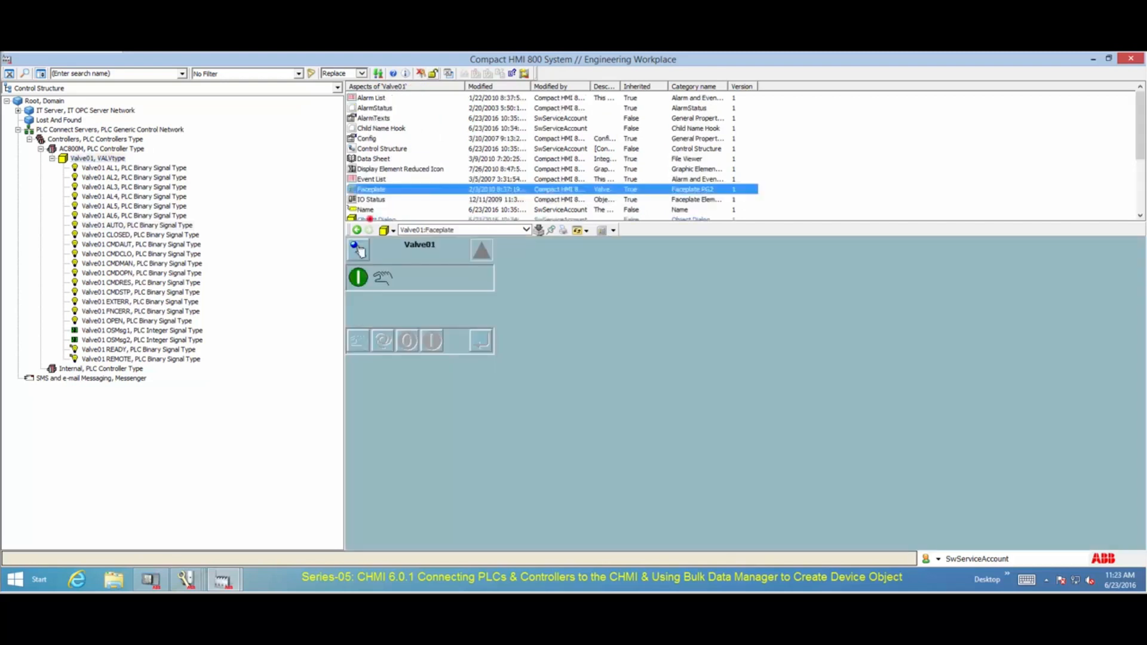
pyautogui.click(368, 218)
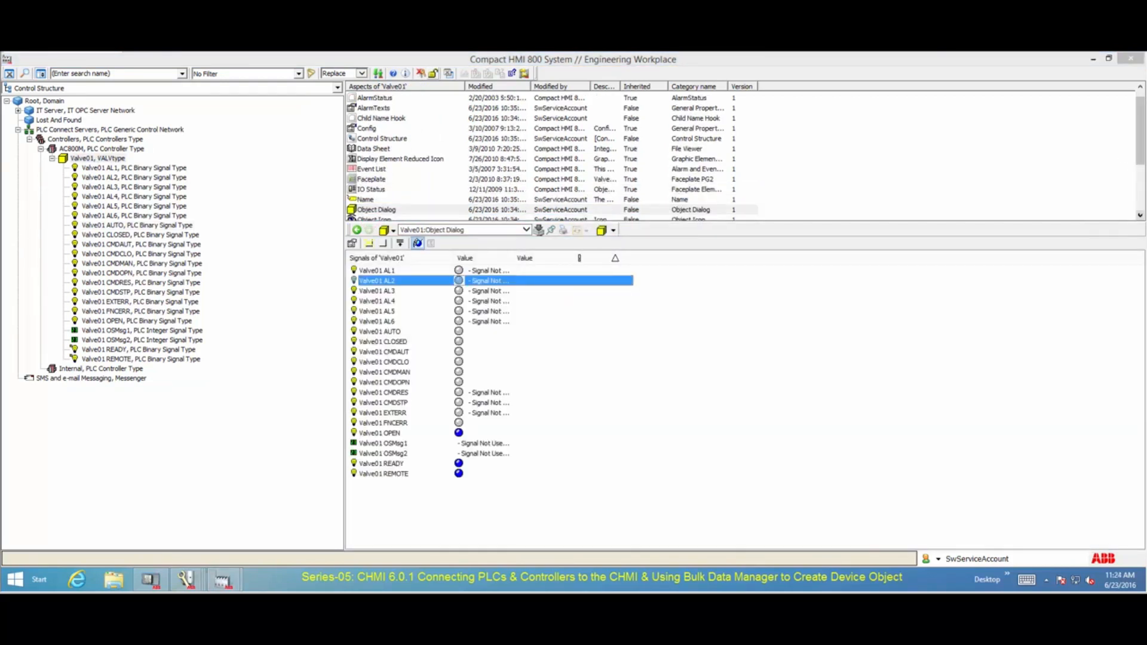
pyautogui.scroll(-1, 382, 149)
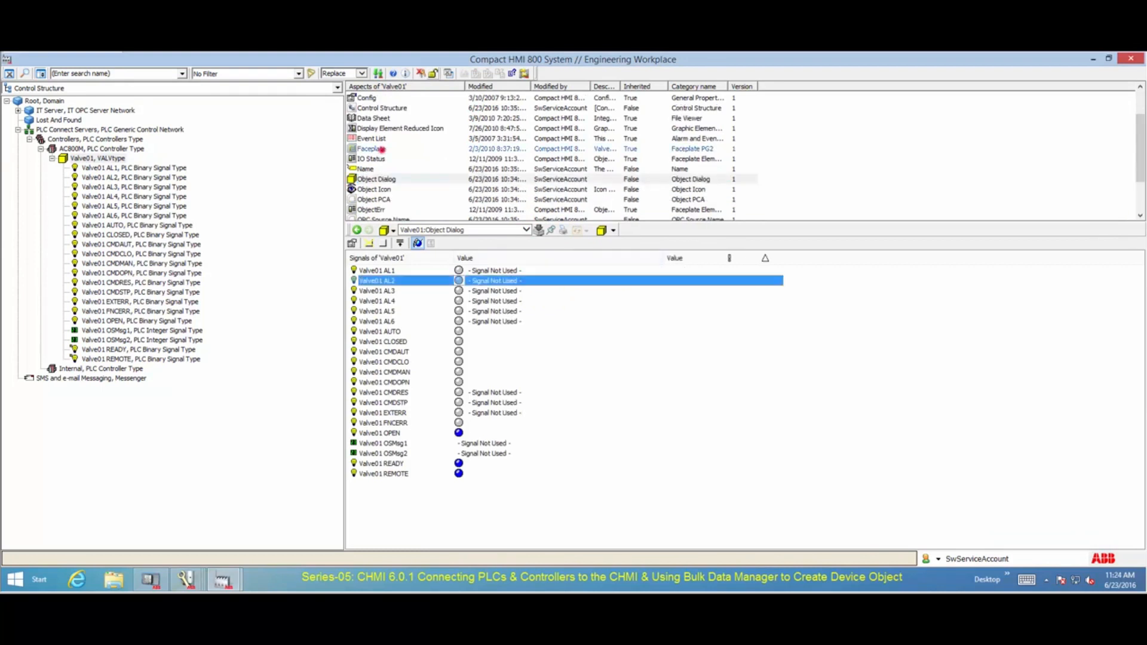
# Enable control in the Valve01 faceplate, command the valve closed and set it to automatic mode.
pyautogui.click(382, 149)
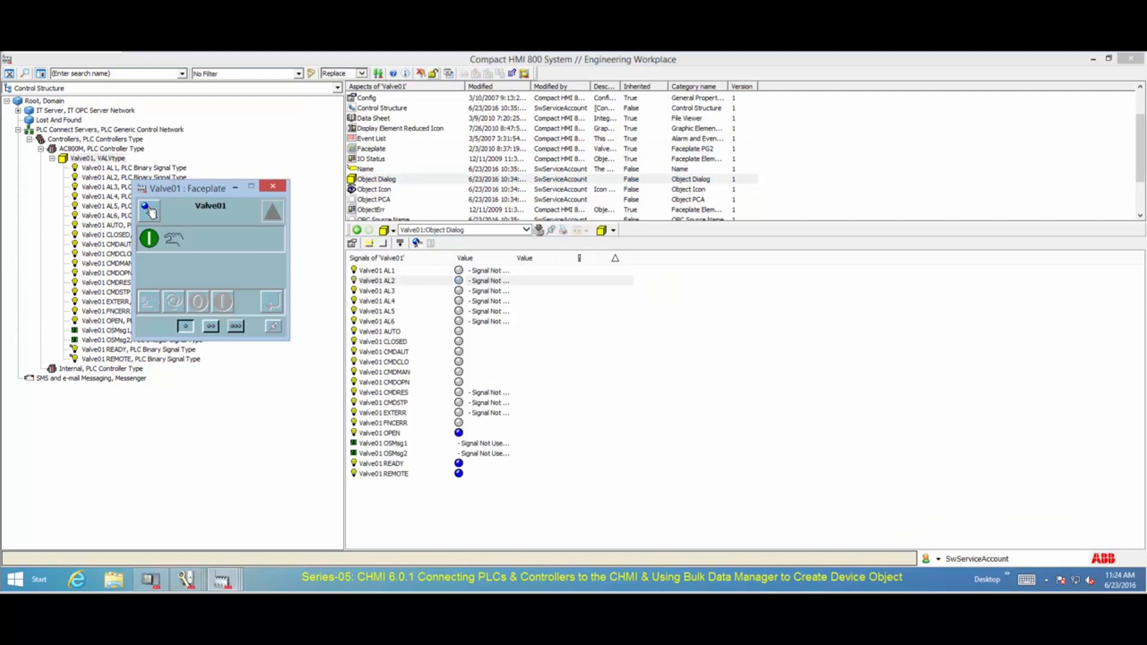
pyautogui.click(150, 211)
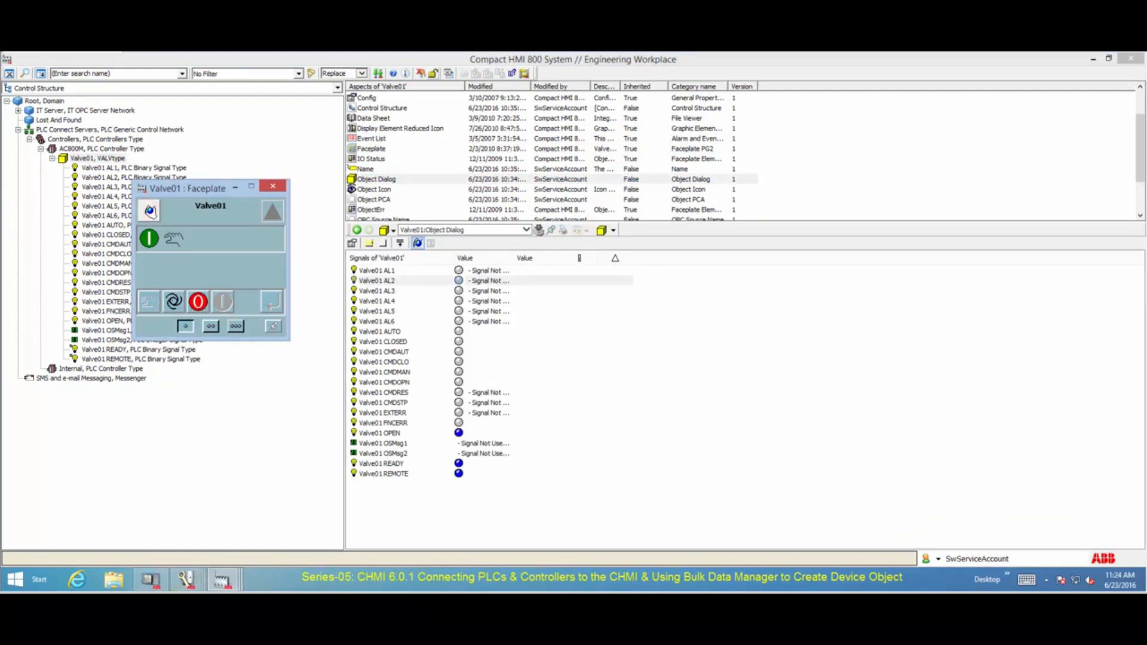
pyautogui.click(198, 302)
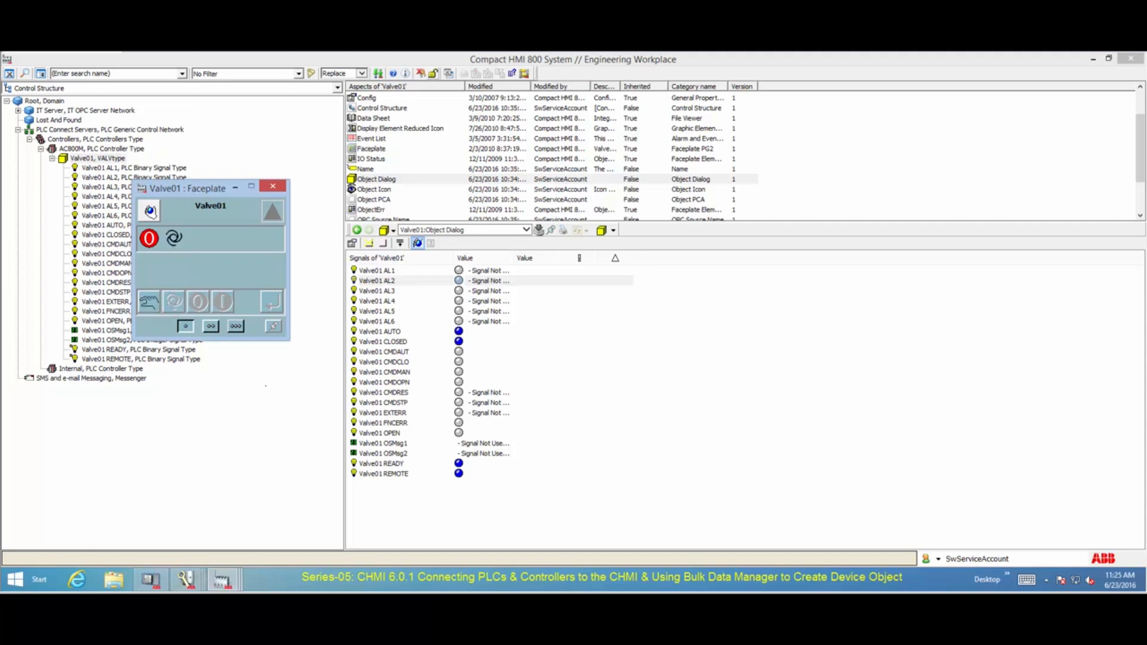
# Display the Valve01 reduced icon element and command the valve open in manual mode from its faceplate.
pyautogui.click(399, 169)
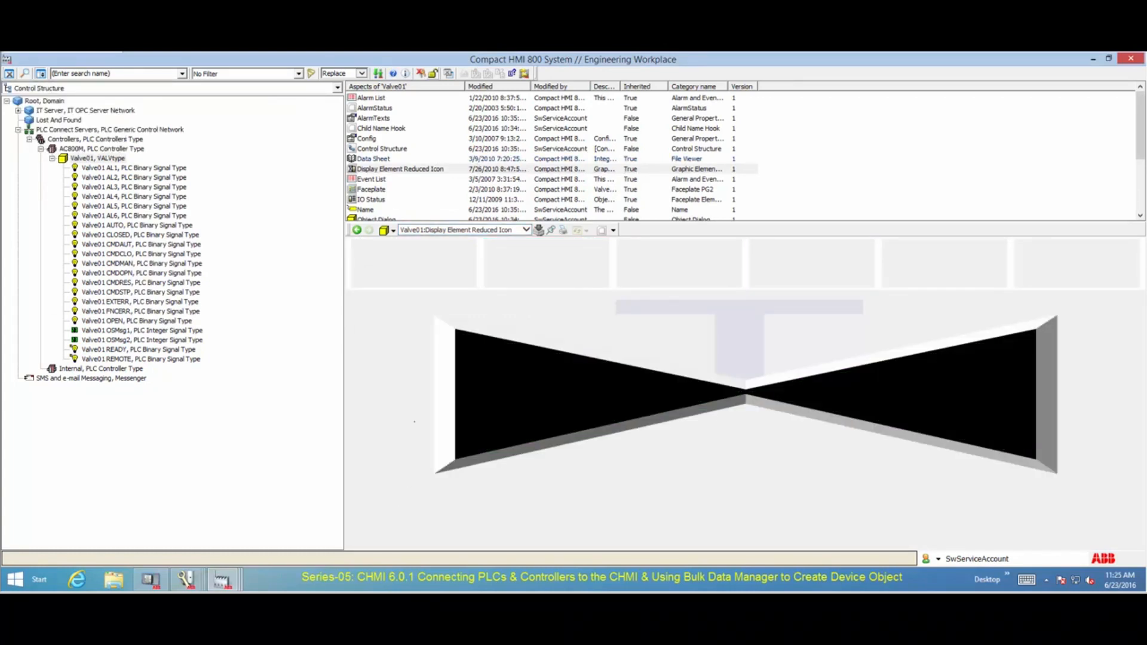
pyautogui.click(414, 421)
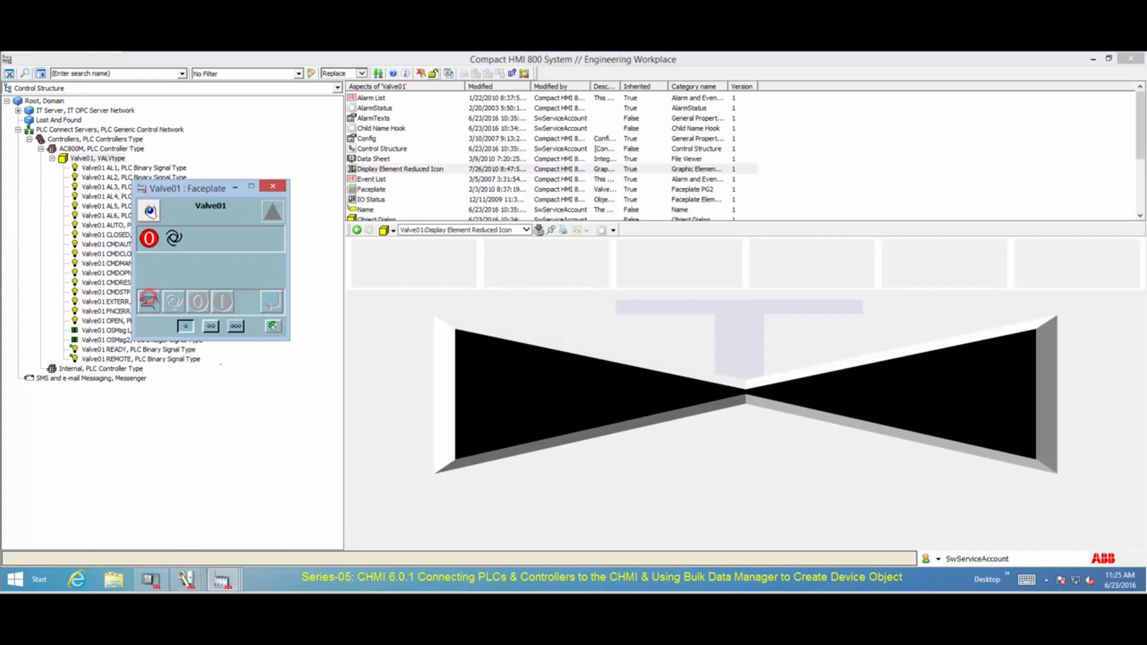
pyautogui.click(222, 302)
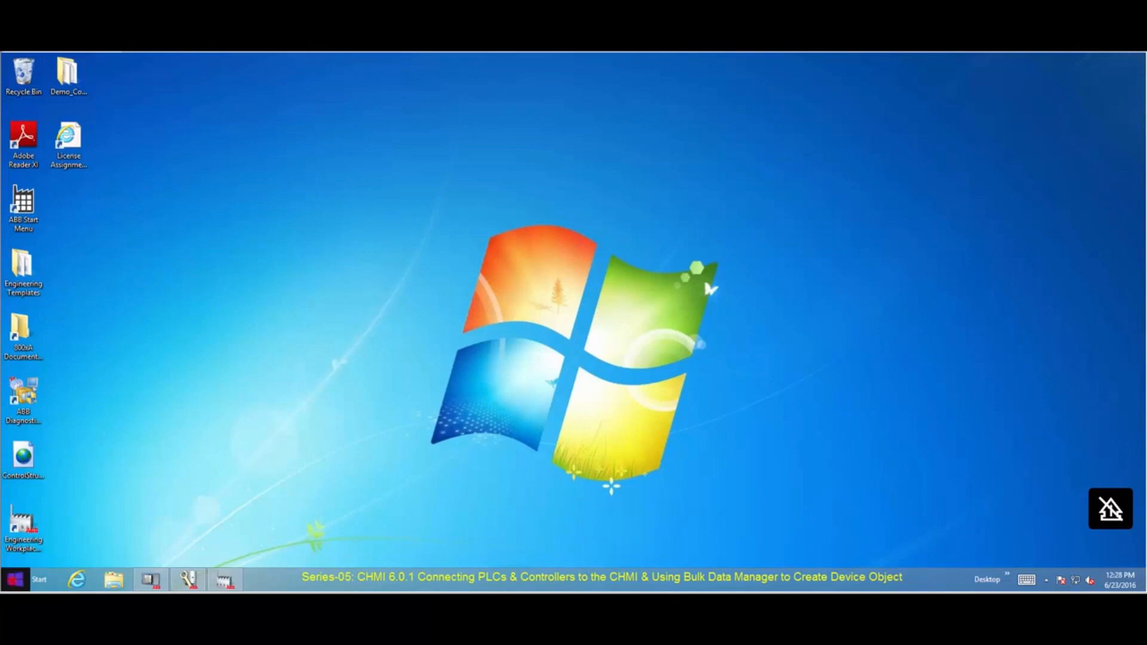
# Start Microsoft Excel 2010 and activate the Bulk Data Manager add-in.
pyautogui.click(15, 579)
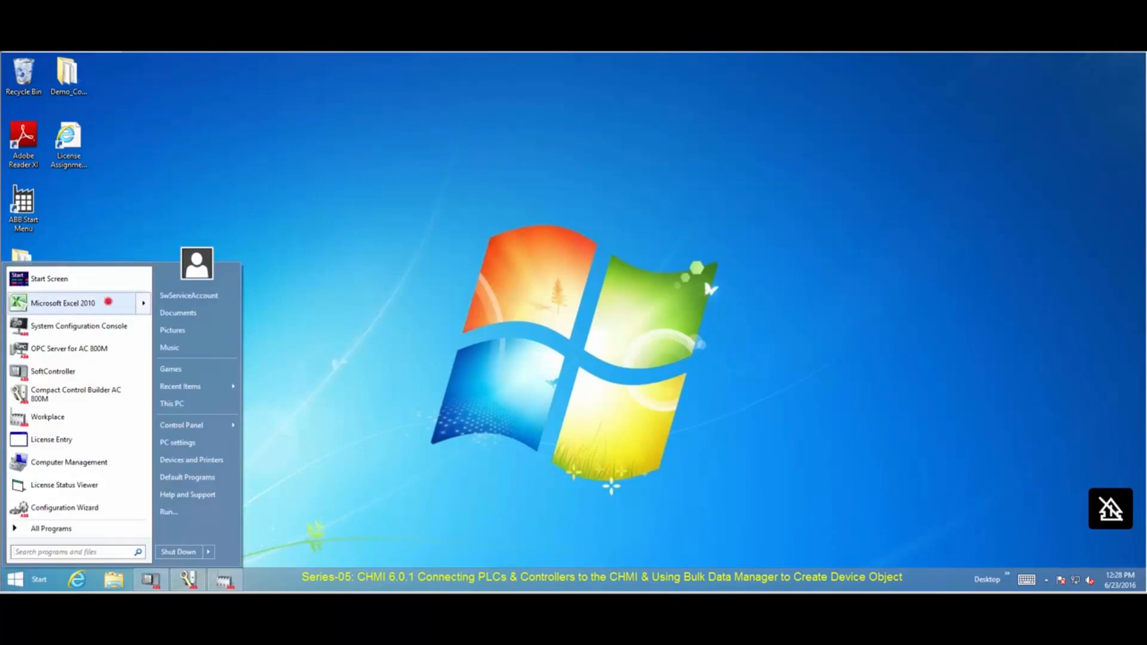
pyautogui.click(108, 301)
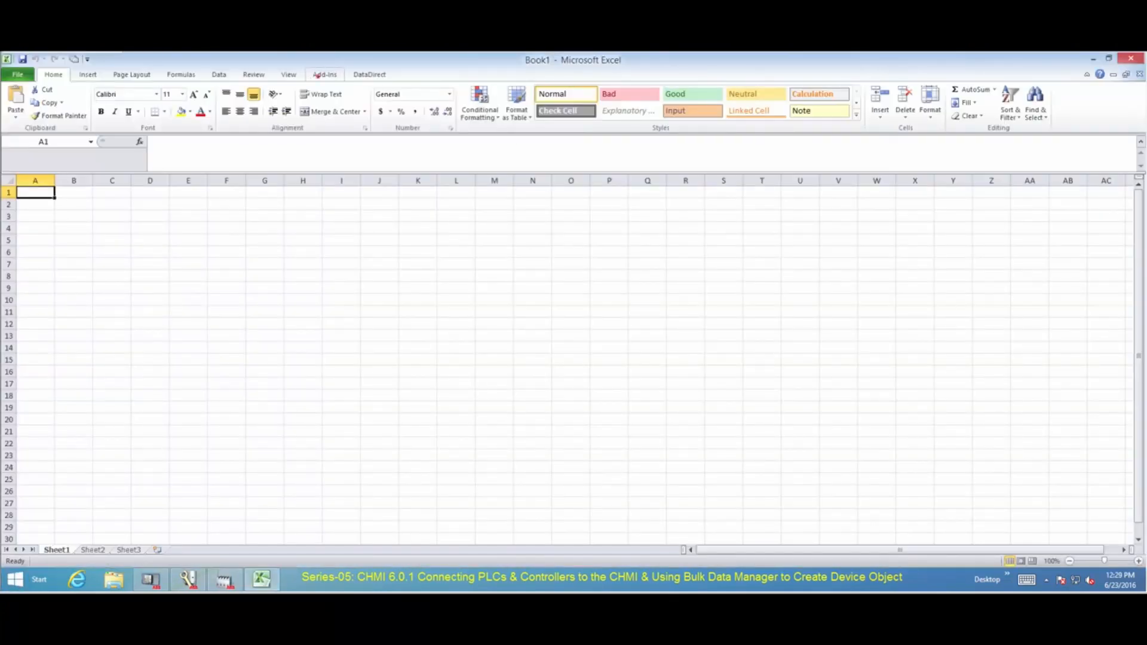
pyautogui.click(317, 74)
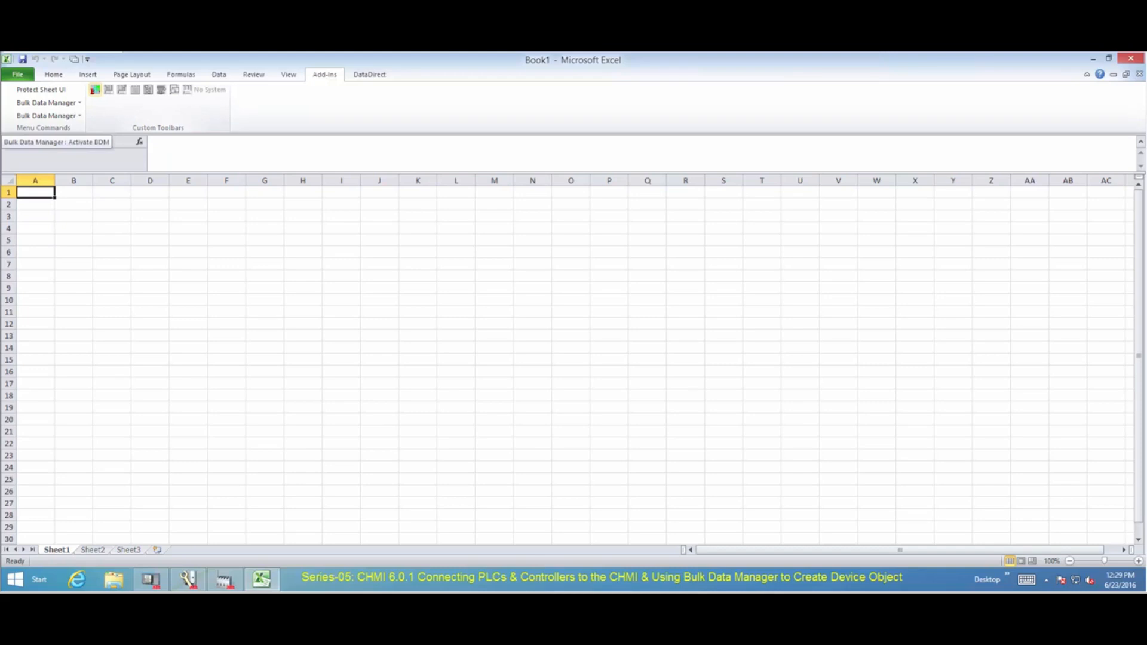
pyautogui.click(95, 89)
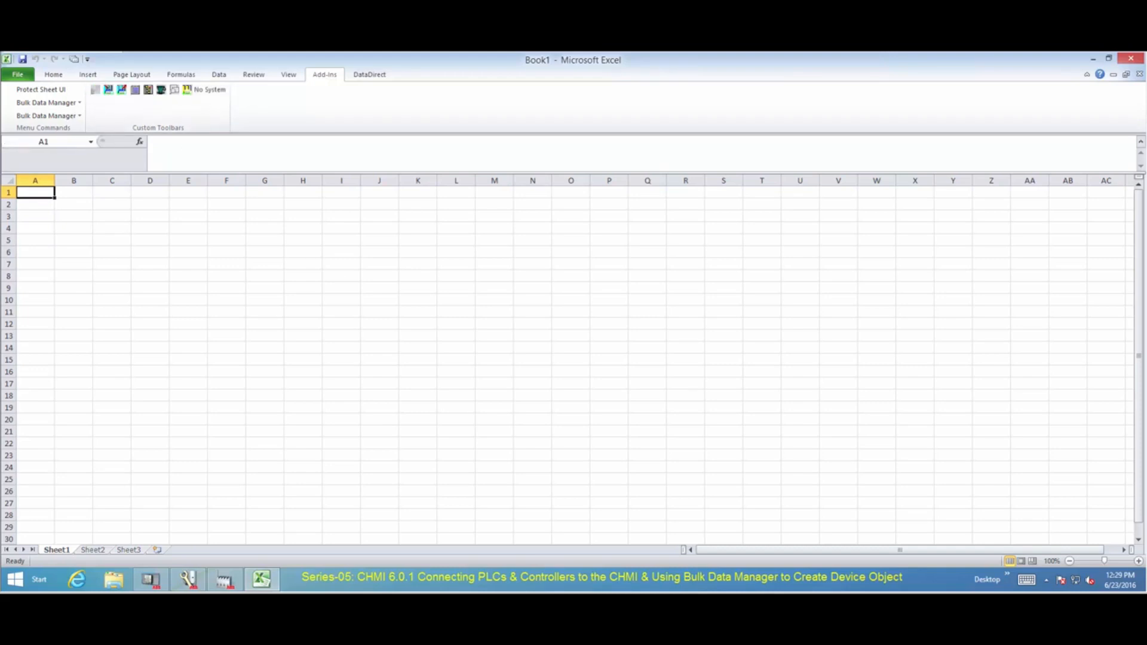
# Attach the Compact HMI 800 System to the workbook, using Root, Domain of the Control Structure as the start object.
pyautogui.click(209, 92)
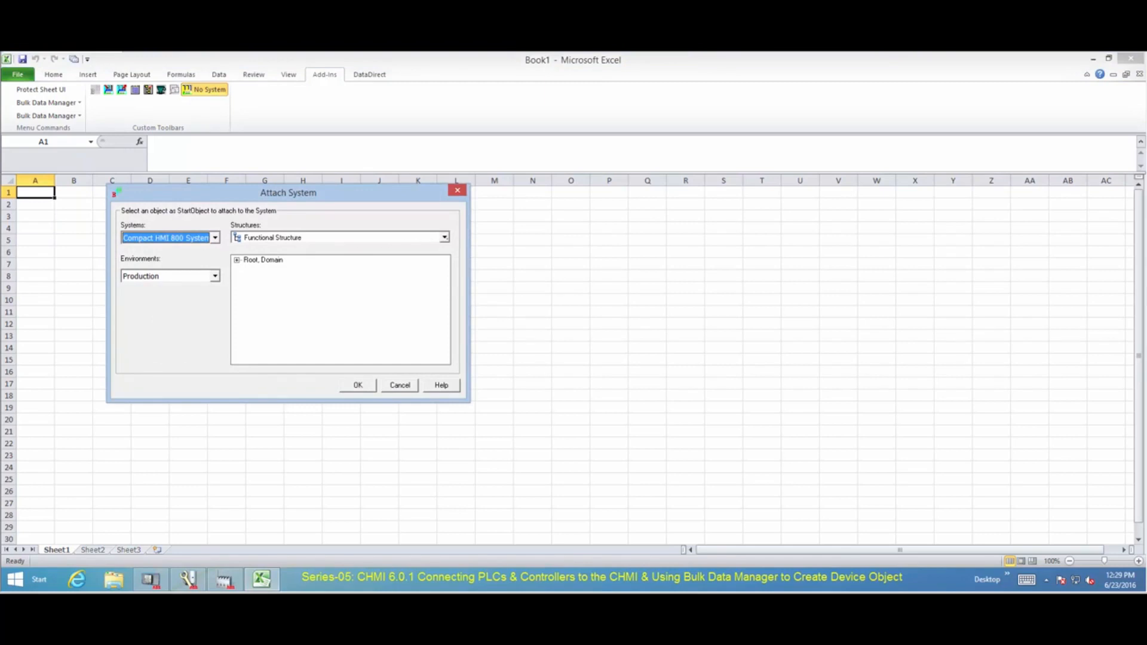
pyautogui.click(447, 238)
pyautogui.scroll(2, 425, 252)
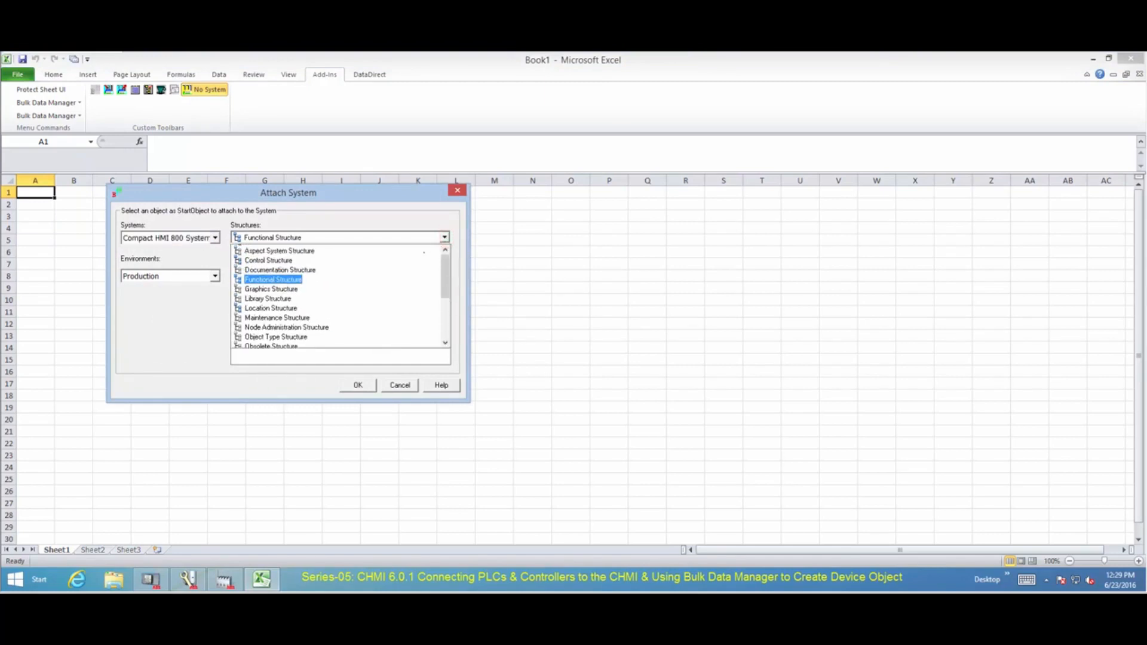
pyautogui.scroll(1, 424, 252)
pyautogui.click(374, 267)
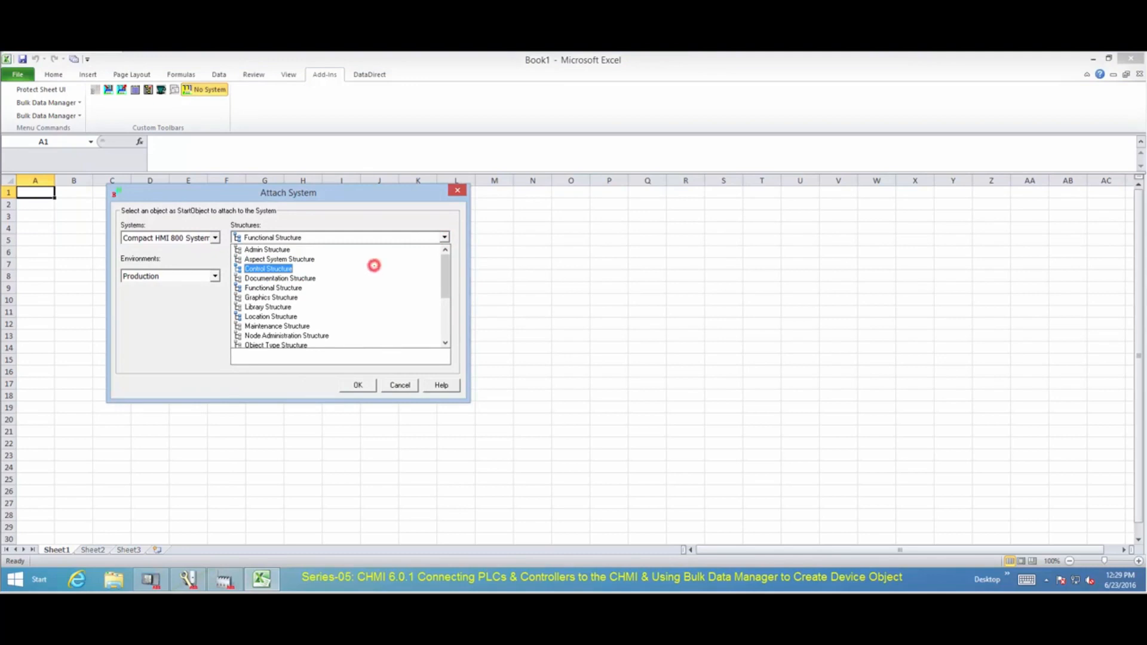
pyautogui.click(276, 259)
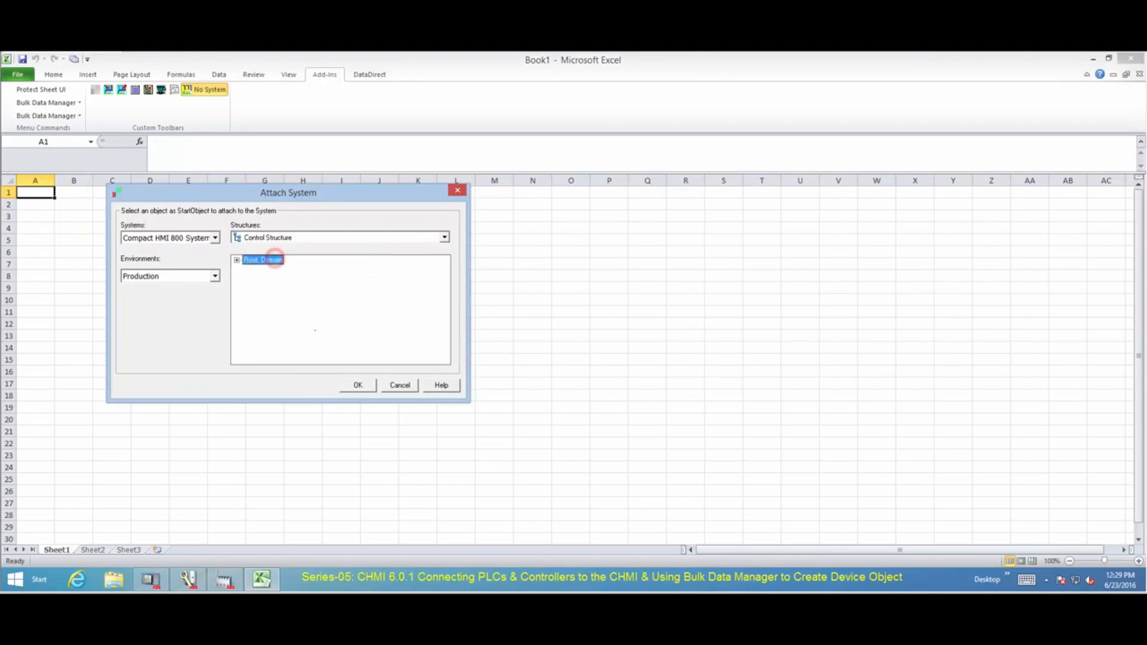
pyautogui.click(358, 385)
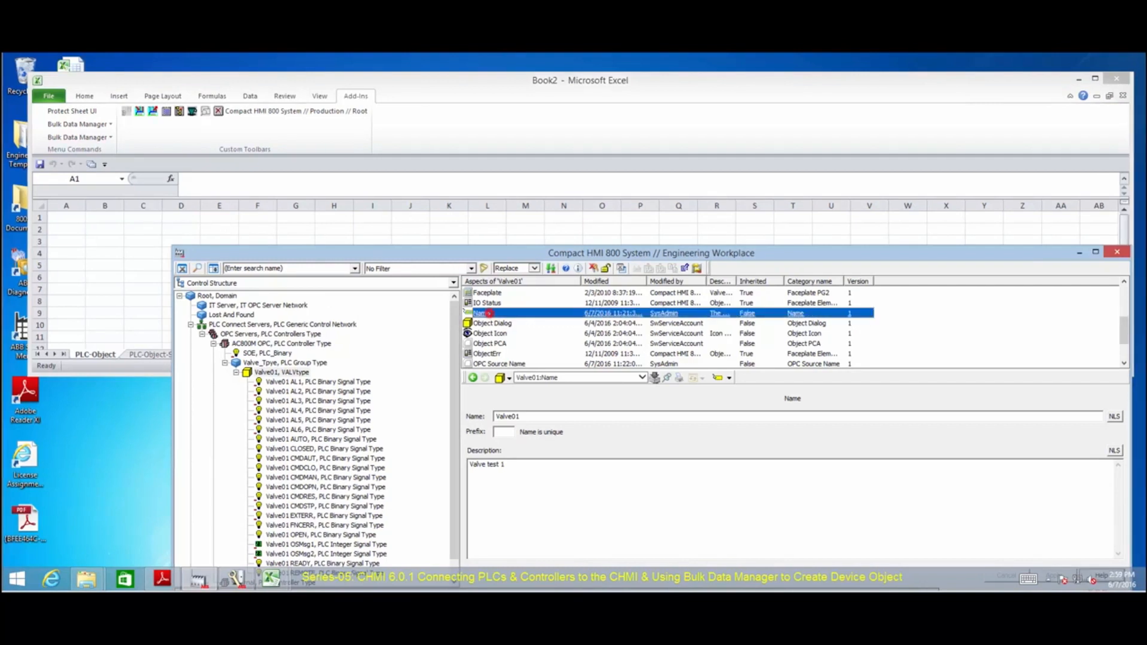
# Add the Name aspect of Valve01 to the PLC-Object sheet with its Name and Description properties.
pyautogui.click(497, 312)
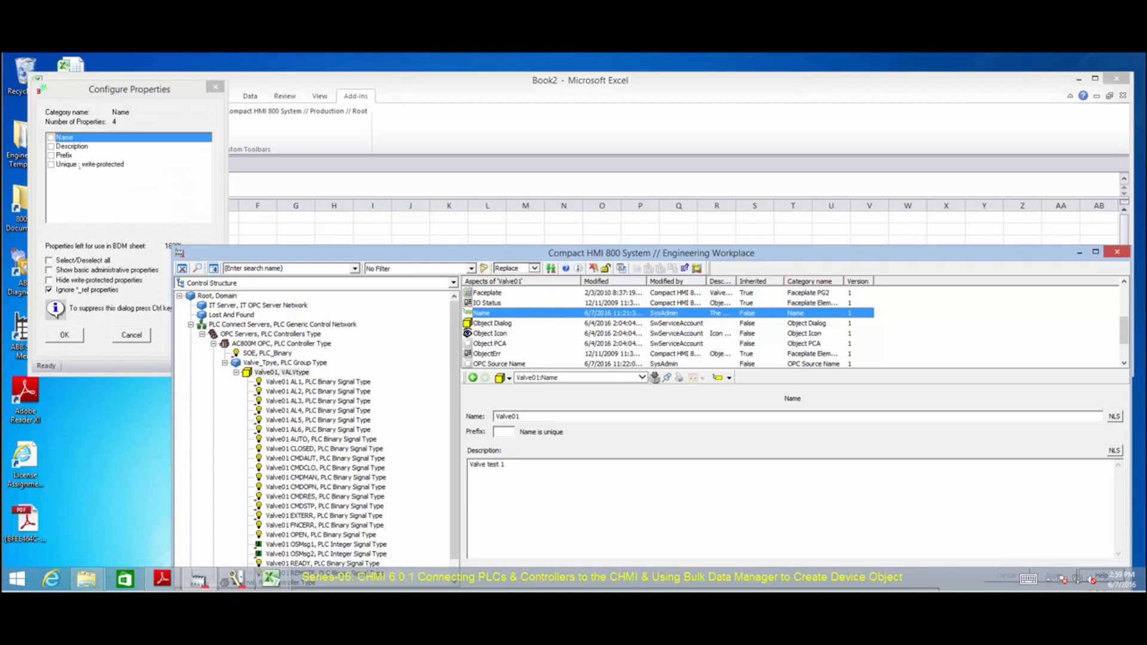
pyautogui.click(51, 138)
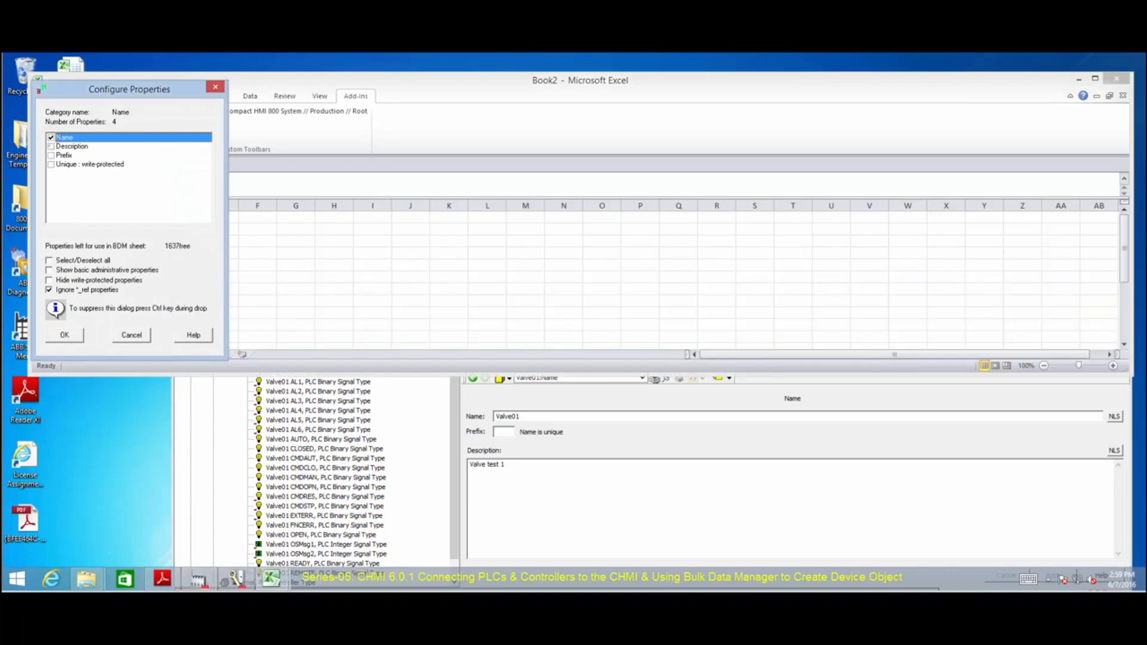
pyautogui.click(51, 147)
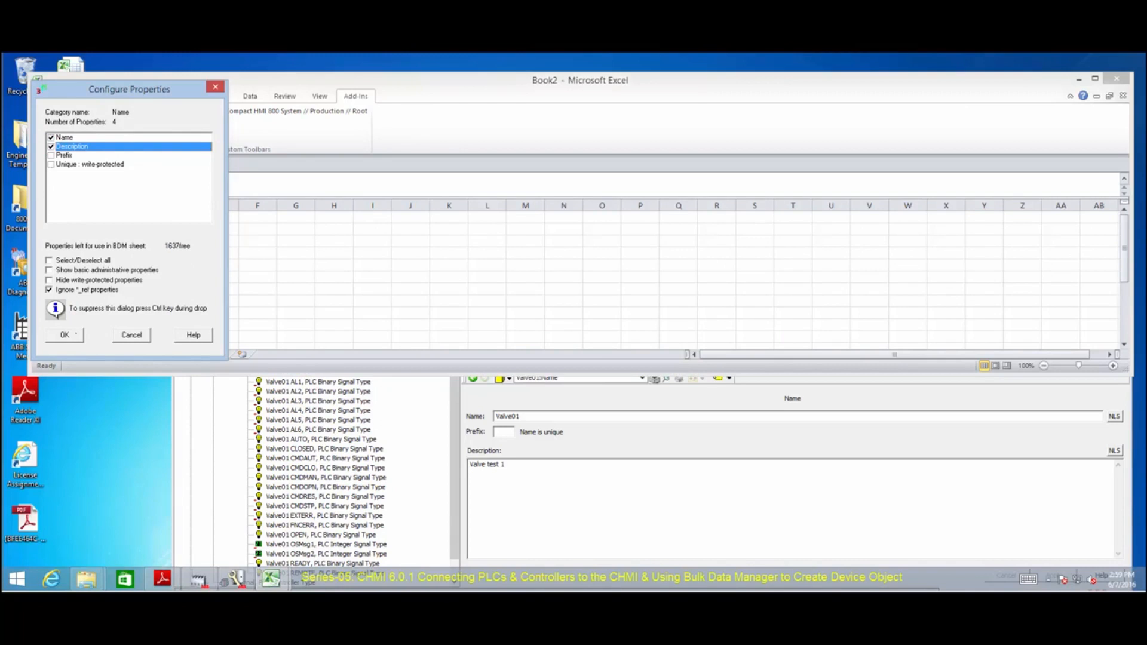
pyautogui.click(75, 338)
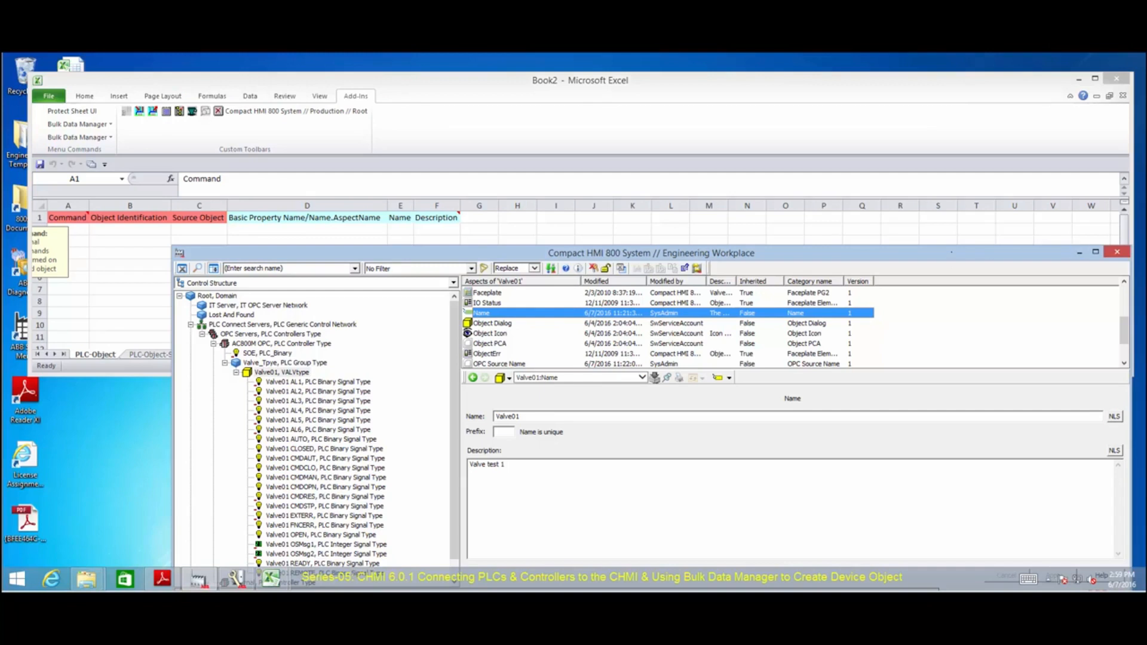
# Load Valve01 with its child signals from the Control Structure into the PLC-Object sheet and delete the signal rows below Valve01.
pyautogui.moveTo(951, 259); pyautogui.dragTo(959, 255)
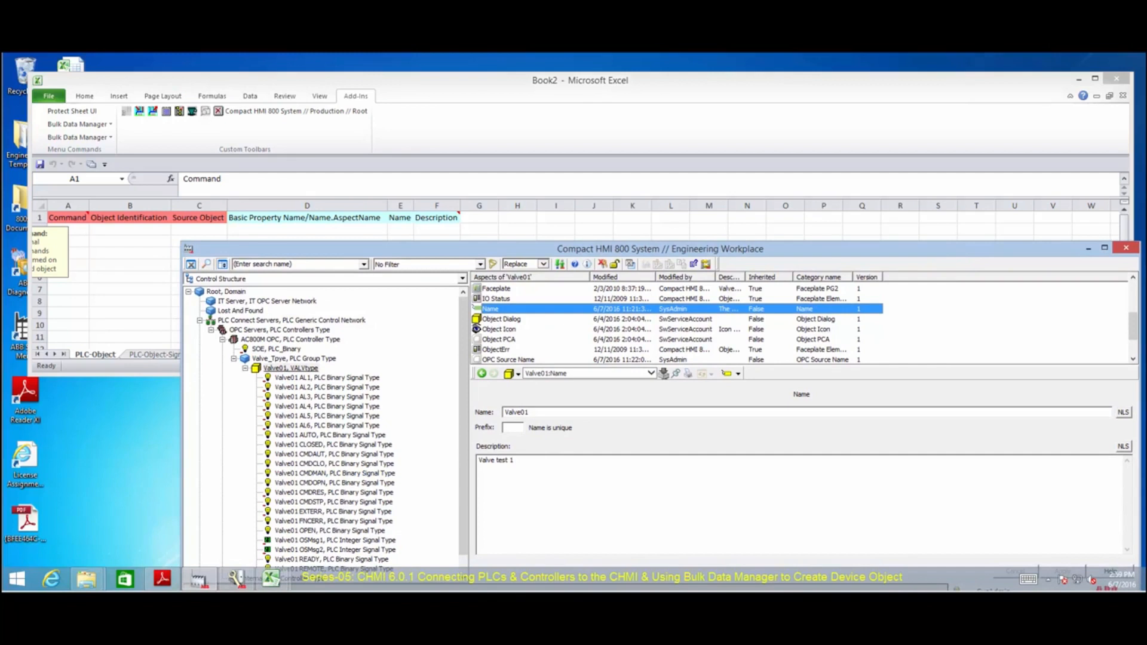
pyautogui.click(291, 368)
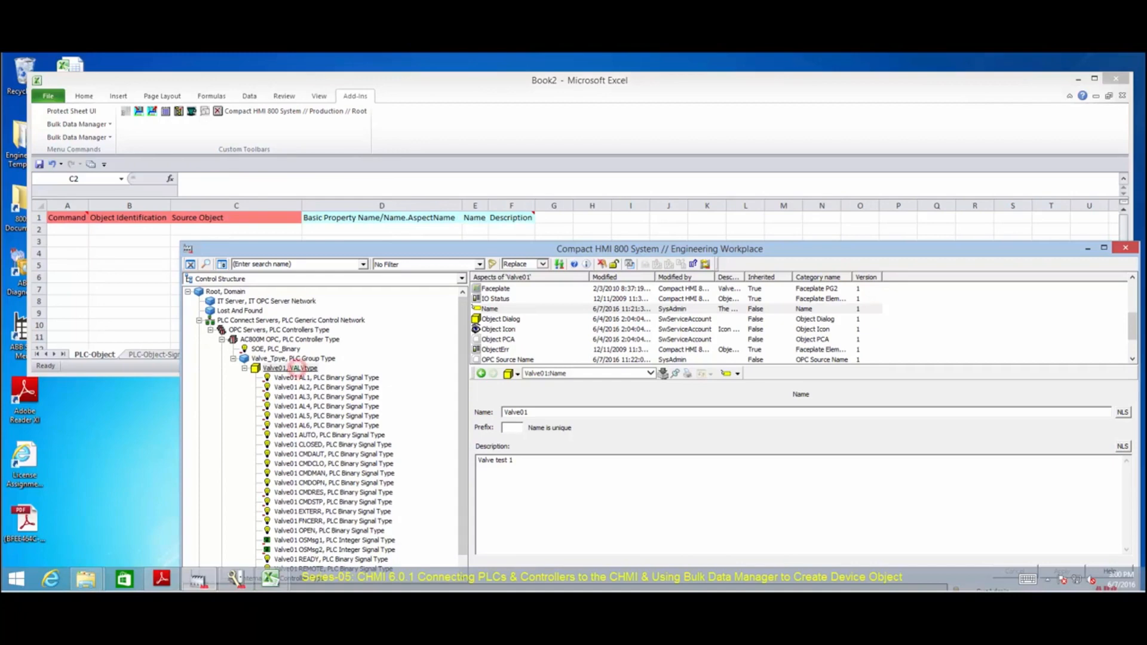
pyautogui.moveTo(291, 368); pyautogui.dragTo(236, 230)
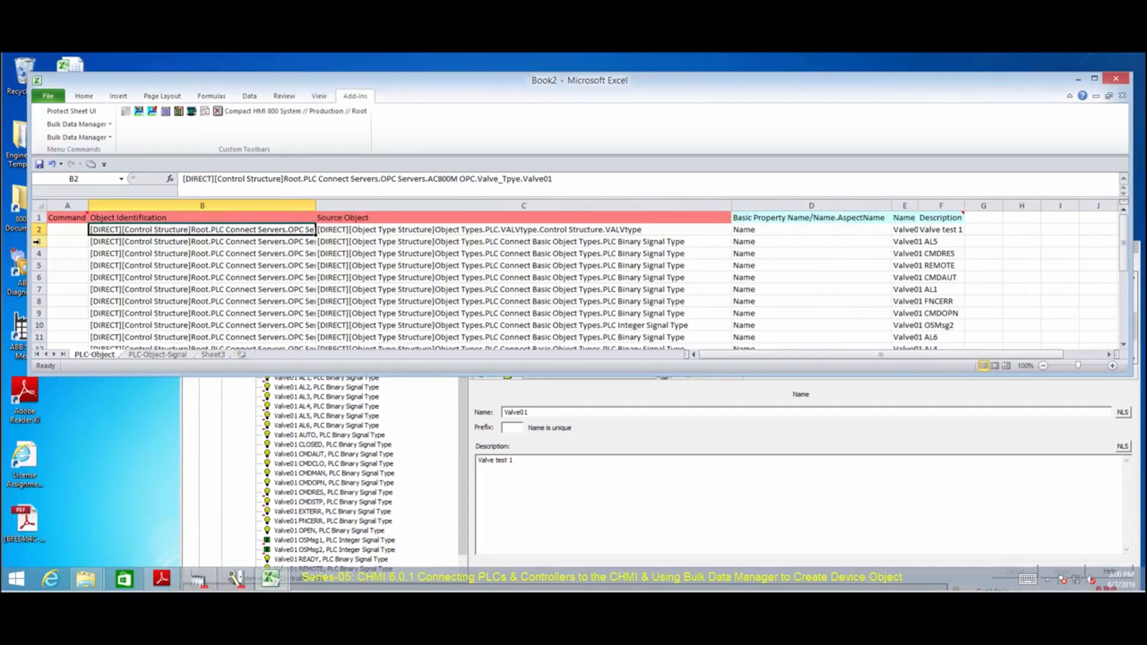
pyautogui.moveTo(37, 242); pyautogui.dragTo(37, 553)
pyautogui.press('Delete')
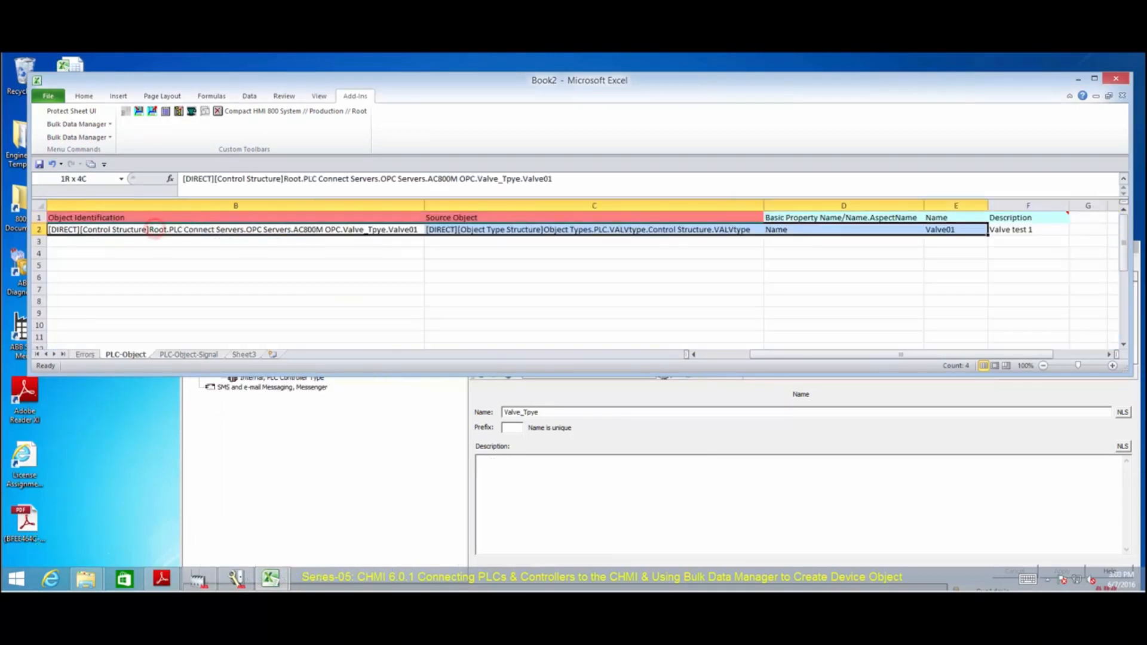
# Fill the Valve01 row down to add Valve02 with description Valve test 2, and save the sheet's objects to the system.
pyautogui.moveTo(956, 230); pyautogui.dragTo(1069, 247)
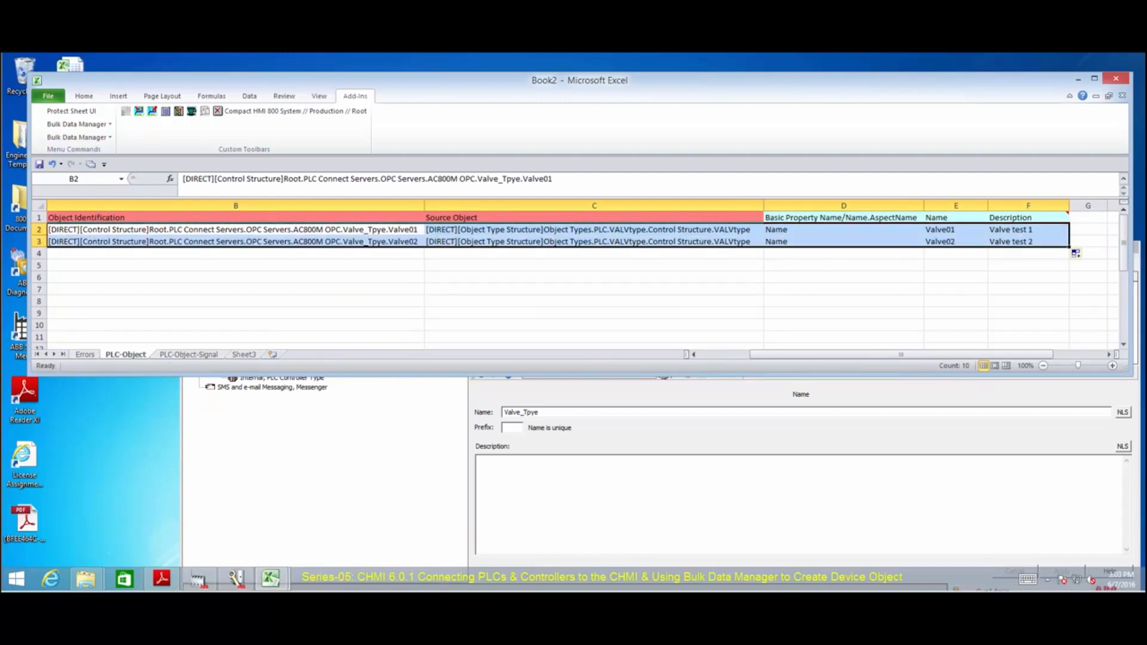
pyautogui.click(394, 241)
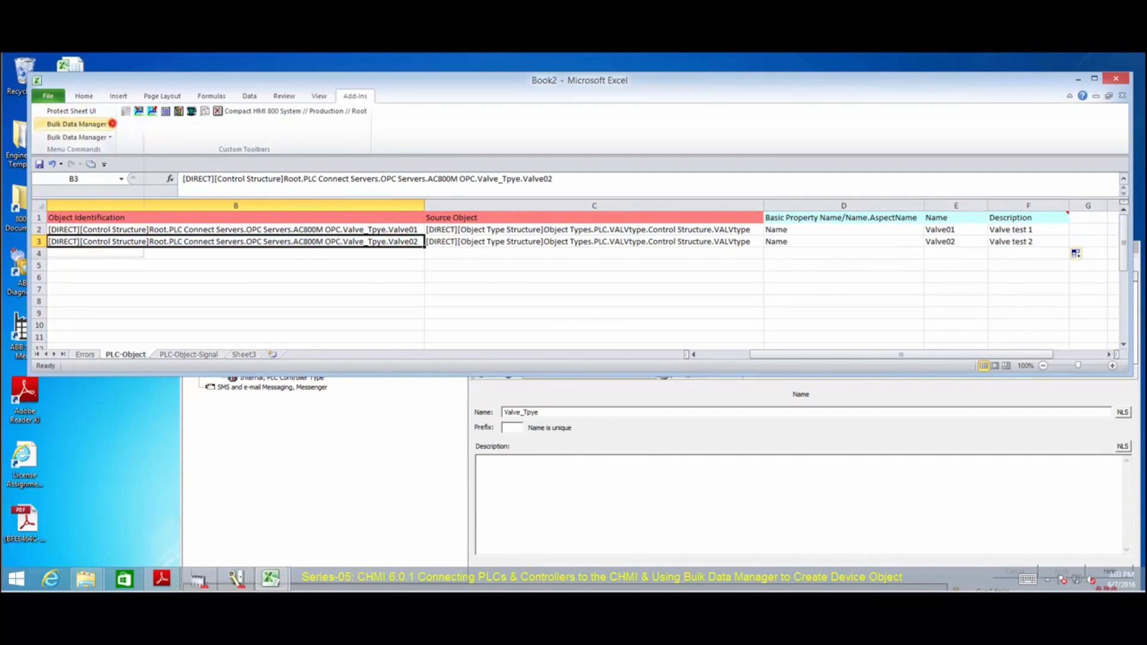
pyautogui.click(77, 123)
pyautogui.click(77, 157)
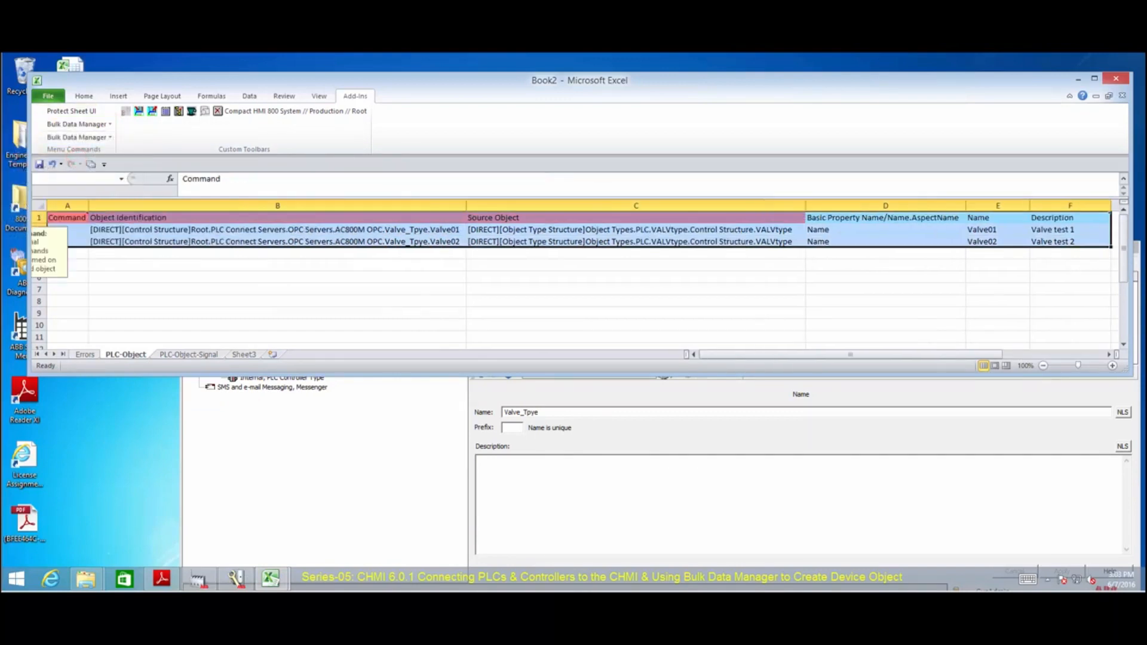
# Add the Signal Configuration aspect of Valve01 AL1 to the PLC-Object-Signal sheet with its Address, Controllable and ItemUsage properties.
pyautogui.click(333, 461)
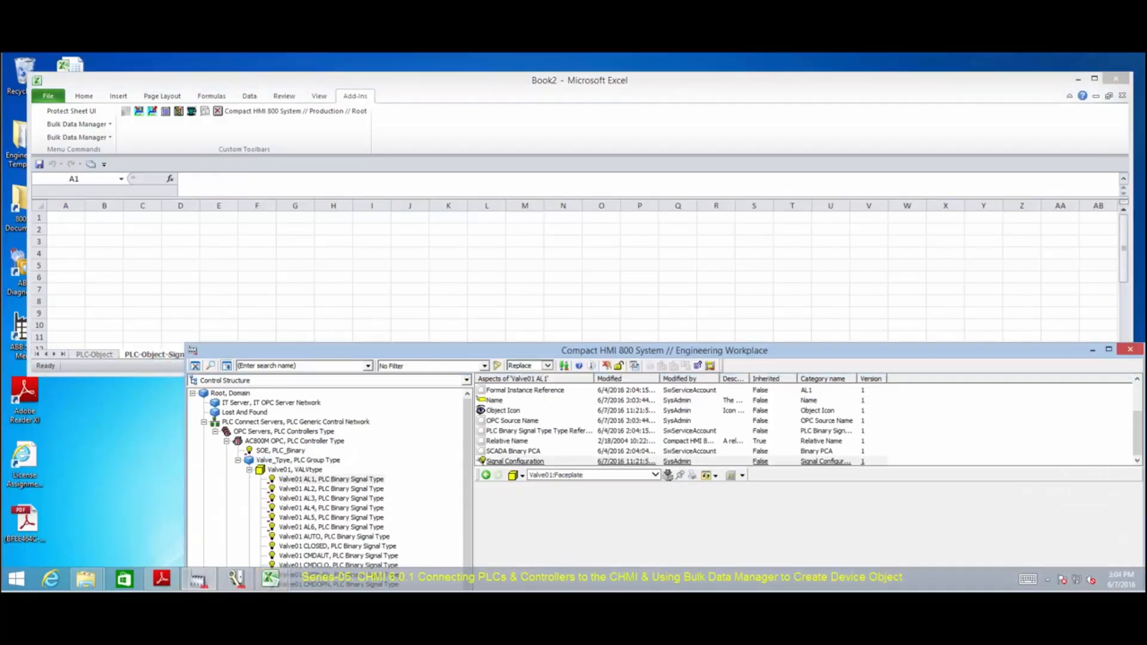
pyautogui.click(482, 461)
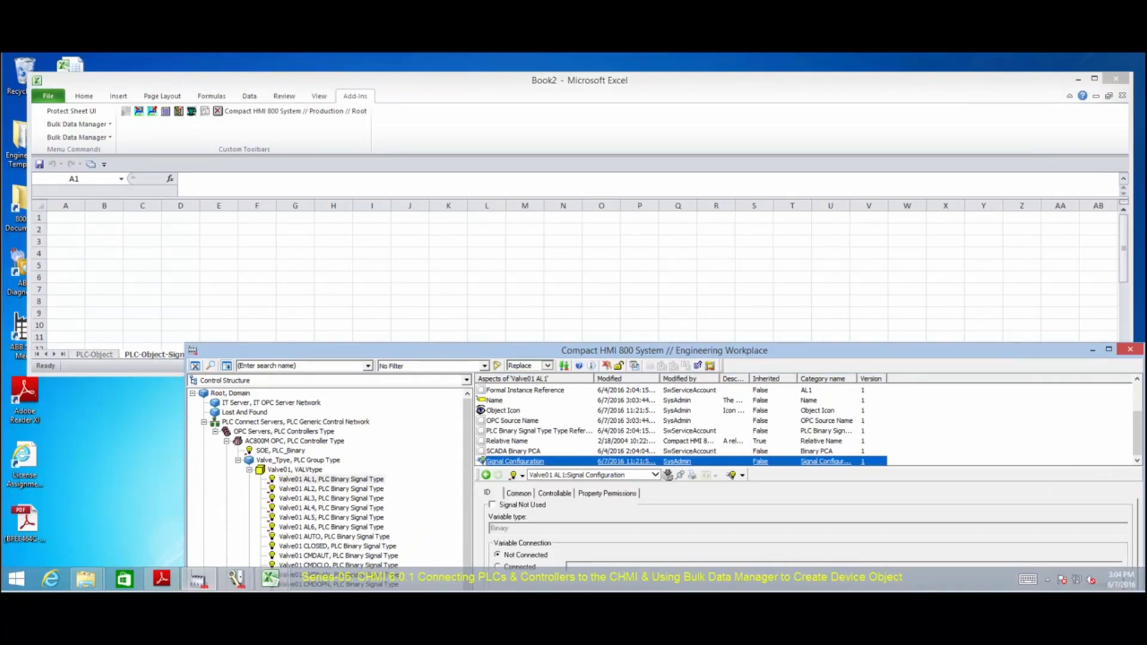
pyautogui.moveTo(483, 461); pyautogui.dragTo(57, 220)
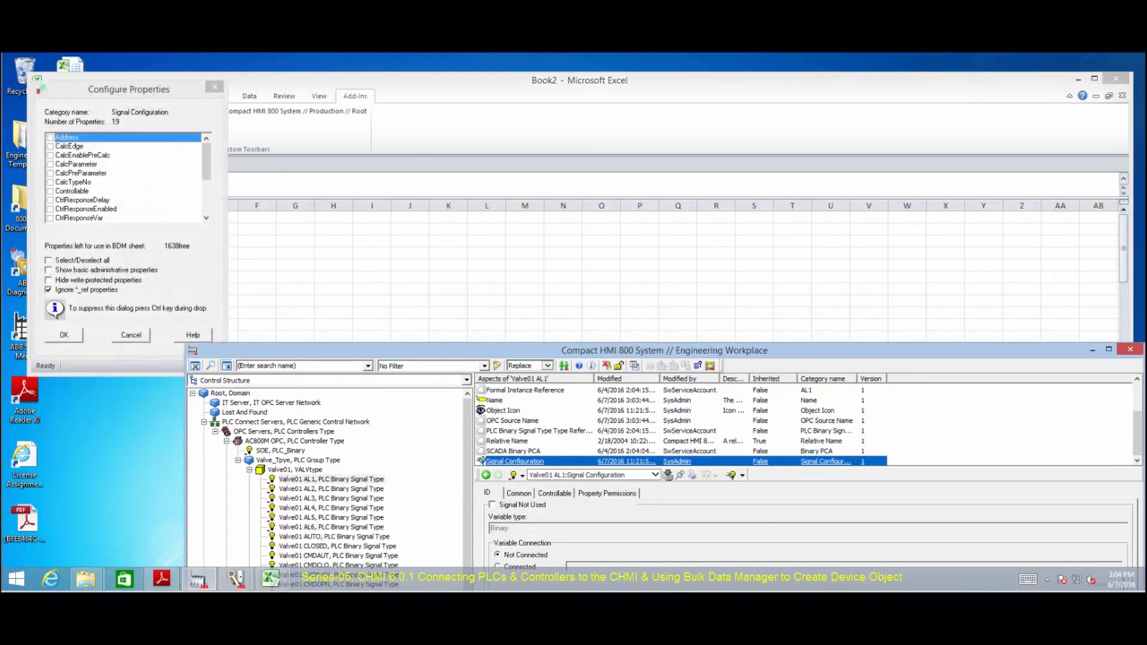
pyautogui.click(50, 137)
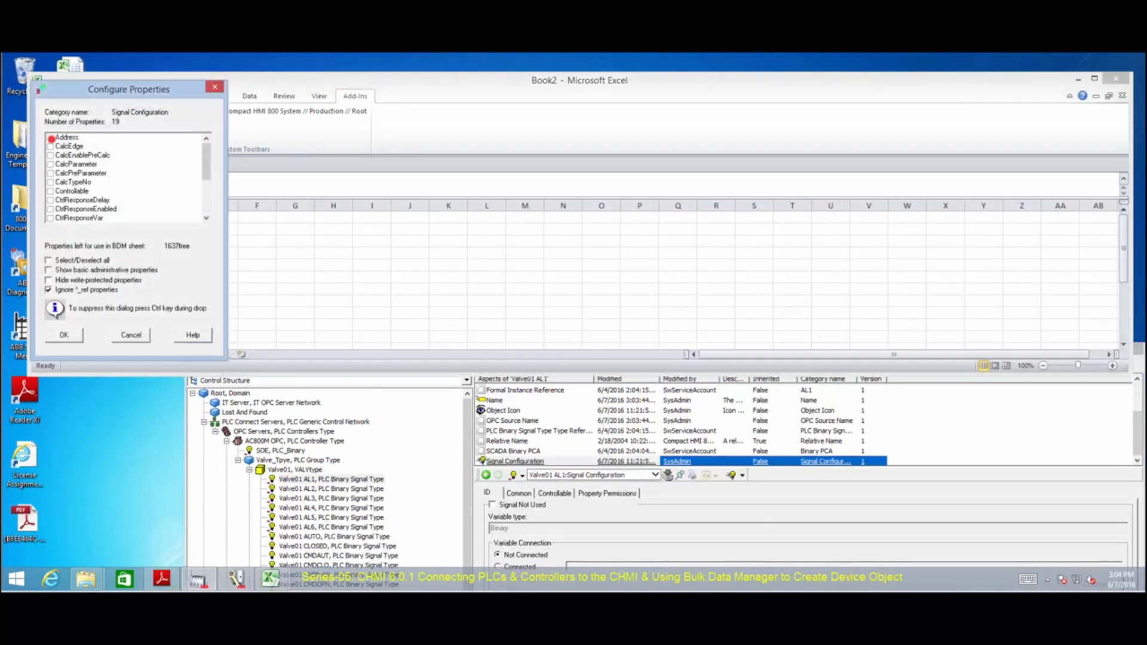
pyautogui.click(52, 192)
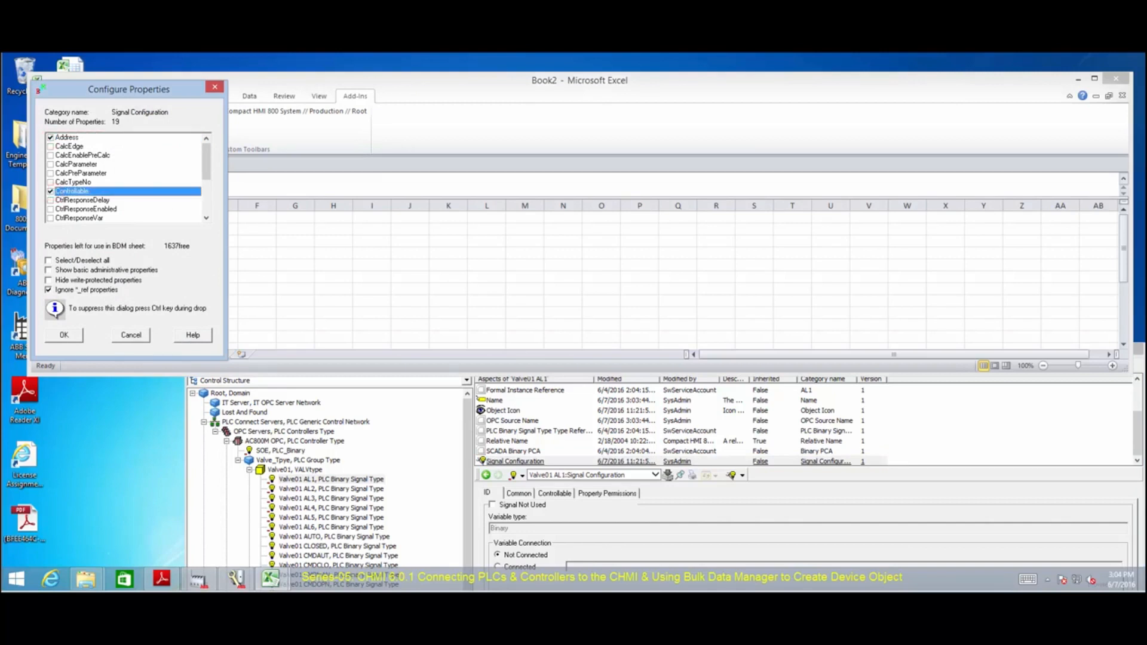
pyautogui.click(205, 218)
pyautogui.click(50, 200)
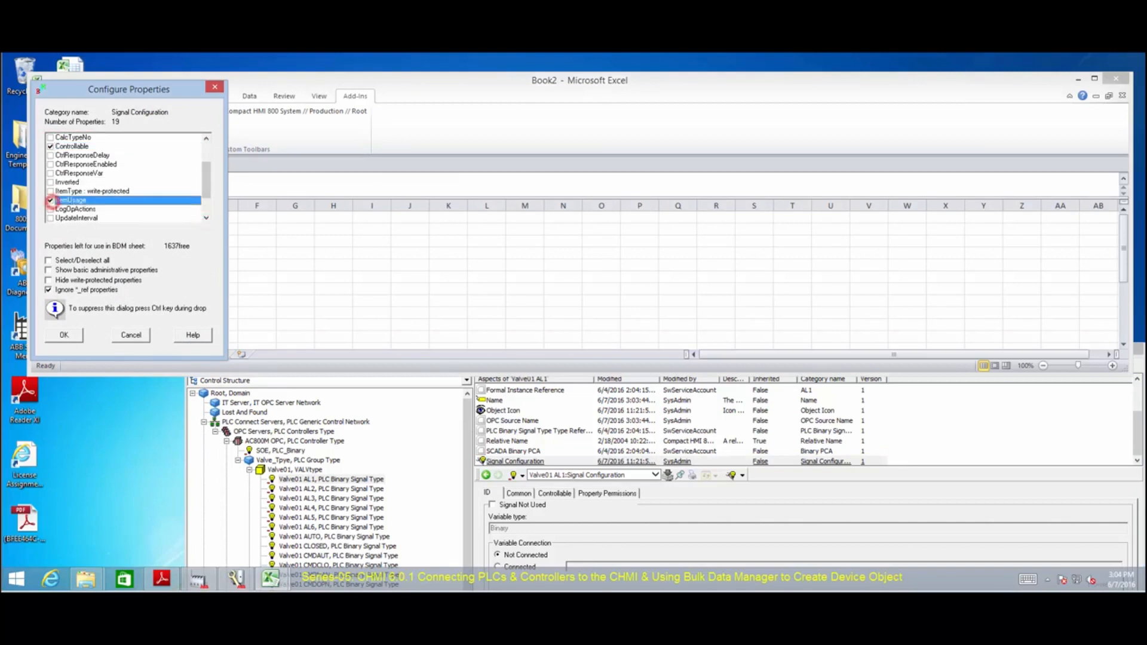
pyautogui.click(64, 335)
# Insert a column before the Signal Configuration aspect name column and head it Name.Name.
pyautogui.rightClick(235, 206)
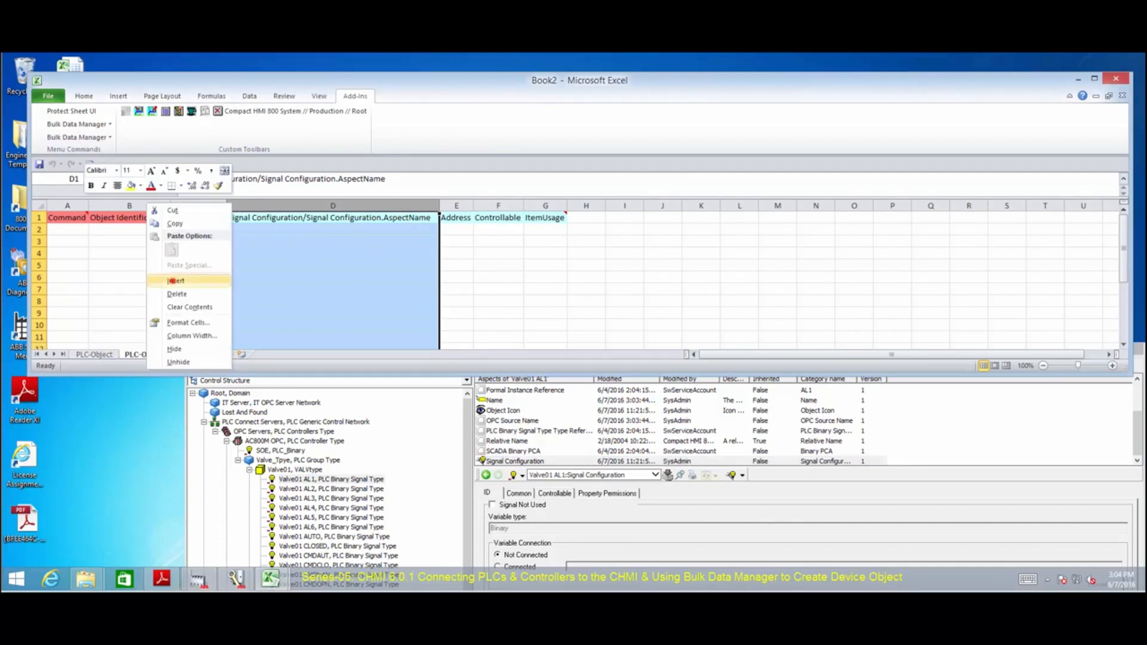
pyautogui.click(172, 279)
pyautogui.write('Name.Name')
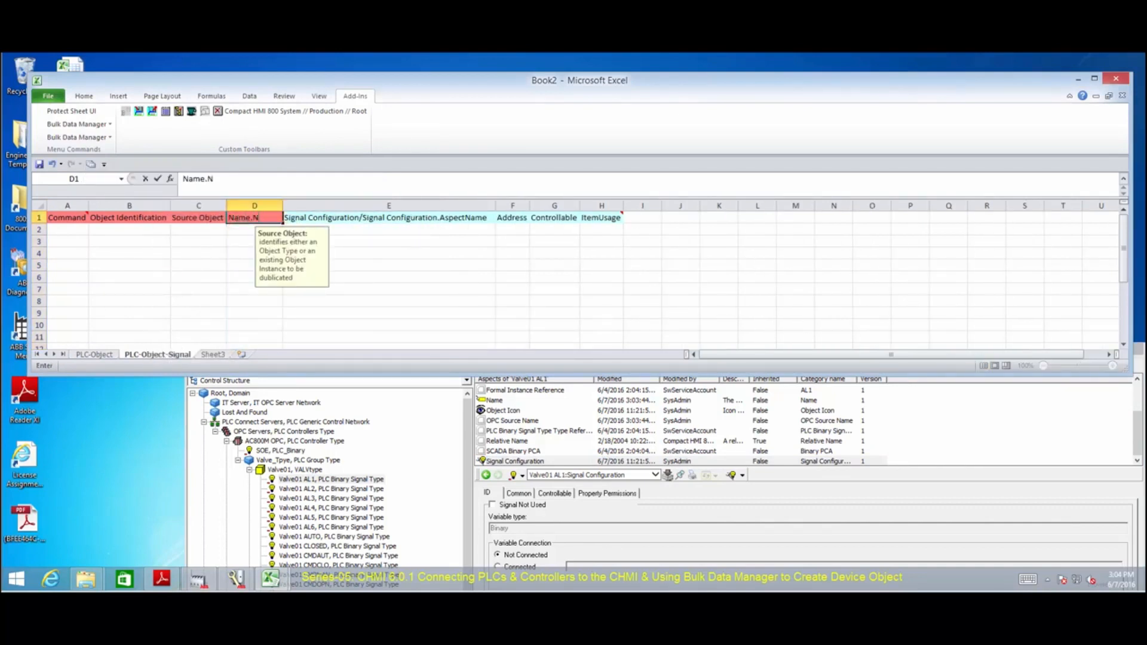
pyautogui.press('Return')
# Set row 2 as a Filter: command with "* signal*" as the Source Object criterion.
pyautogui.click(71, 229)
pyautogui.click(95, 231)
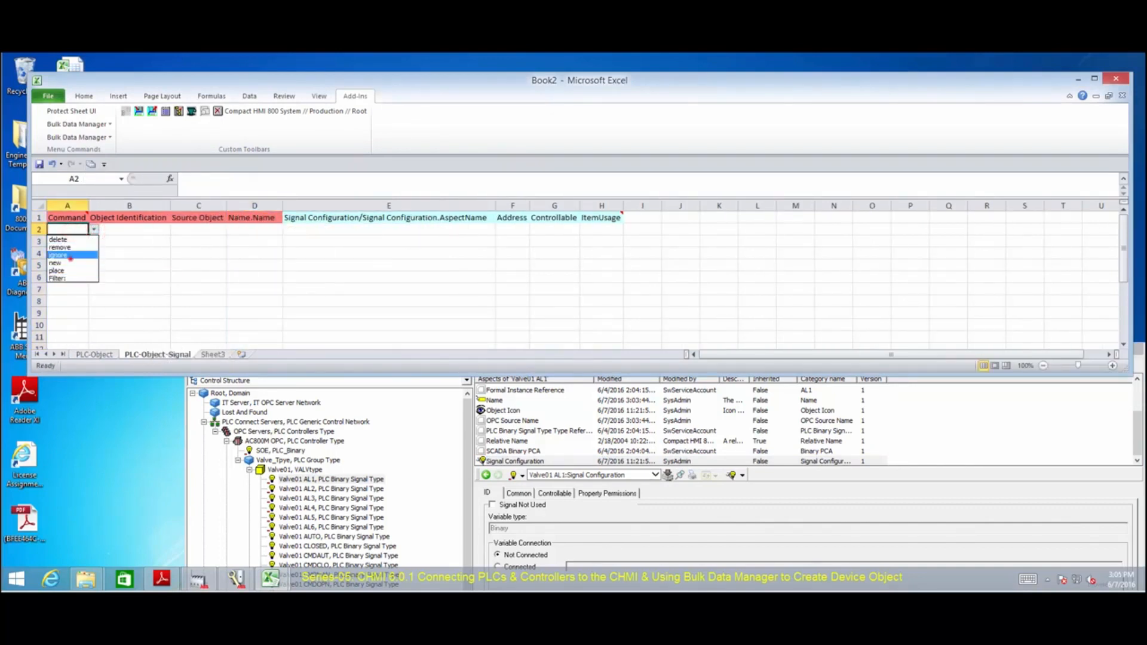
pyautogui.click(57, 278)
pyautogui.click(187, 230)
pyautogui.write('* signal*')
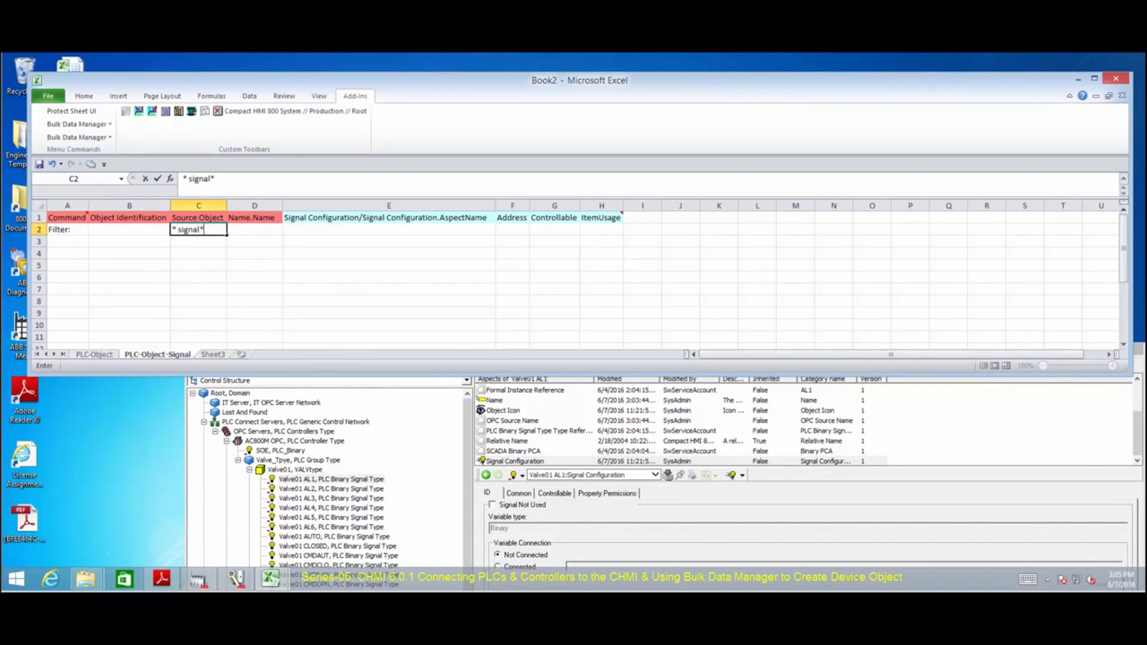
pyautogui.click(456, 272)
# Load the filtered Valve01 signals into the PLC-Object-Signal sheet, maximize the workbook and widen the identification and name columns.
pyautogui.click(302, 470)
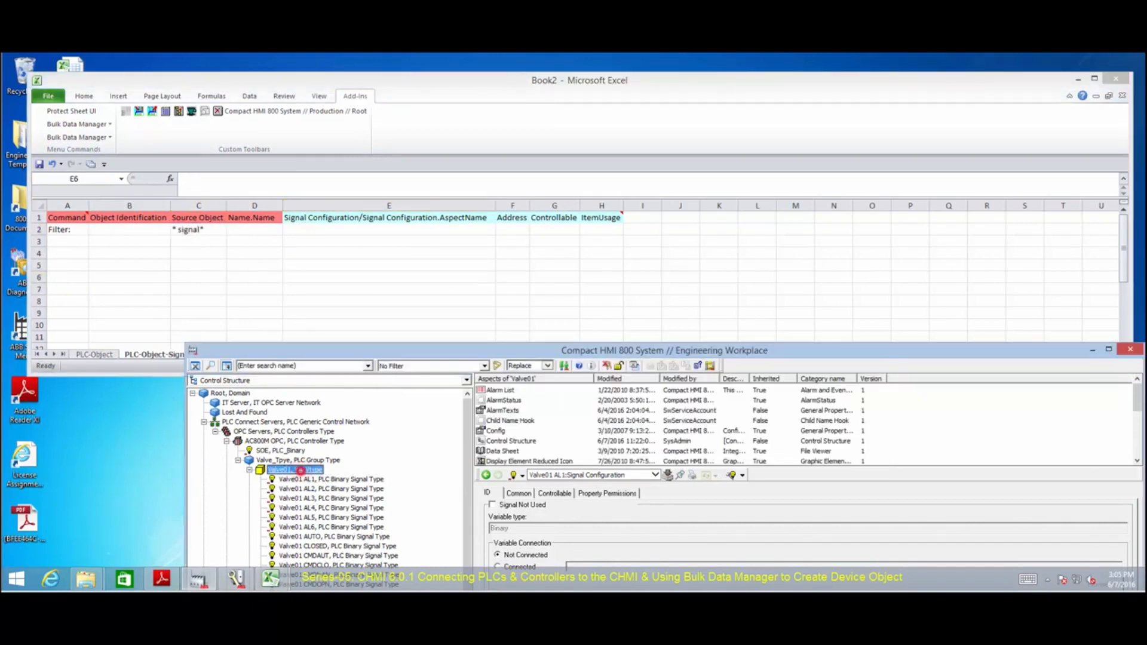
pyautogui.moveTo(302, 470); pyautogui.dragTo(388, 277)
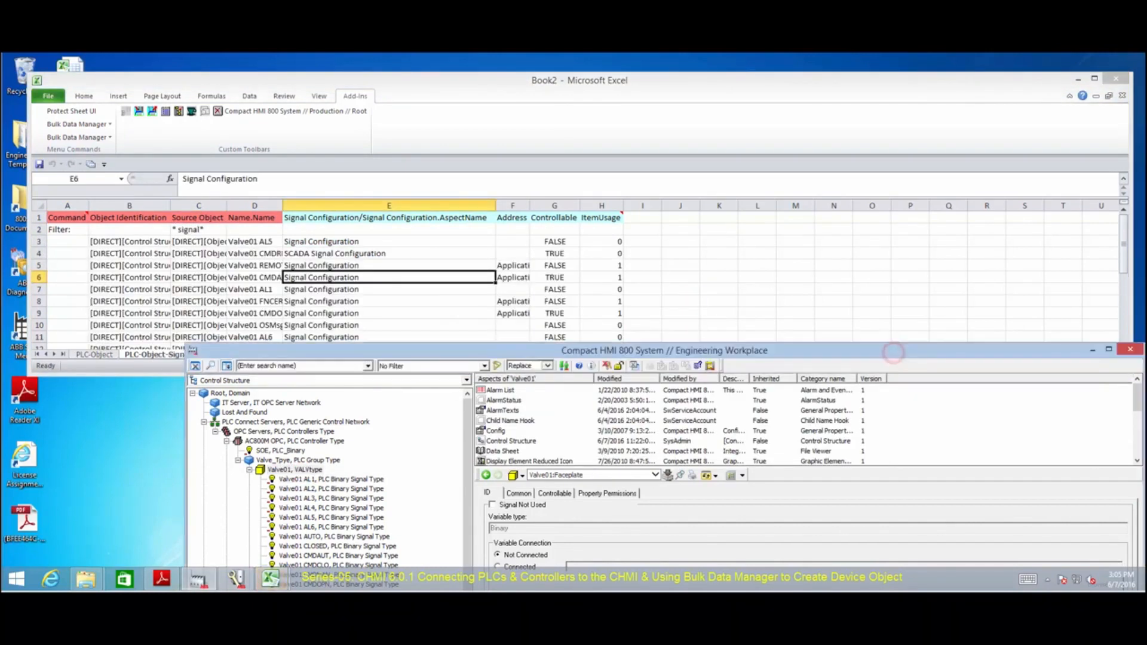
pyautogui.click(1093, 350)
pyautogui.click(1095, 79)
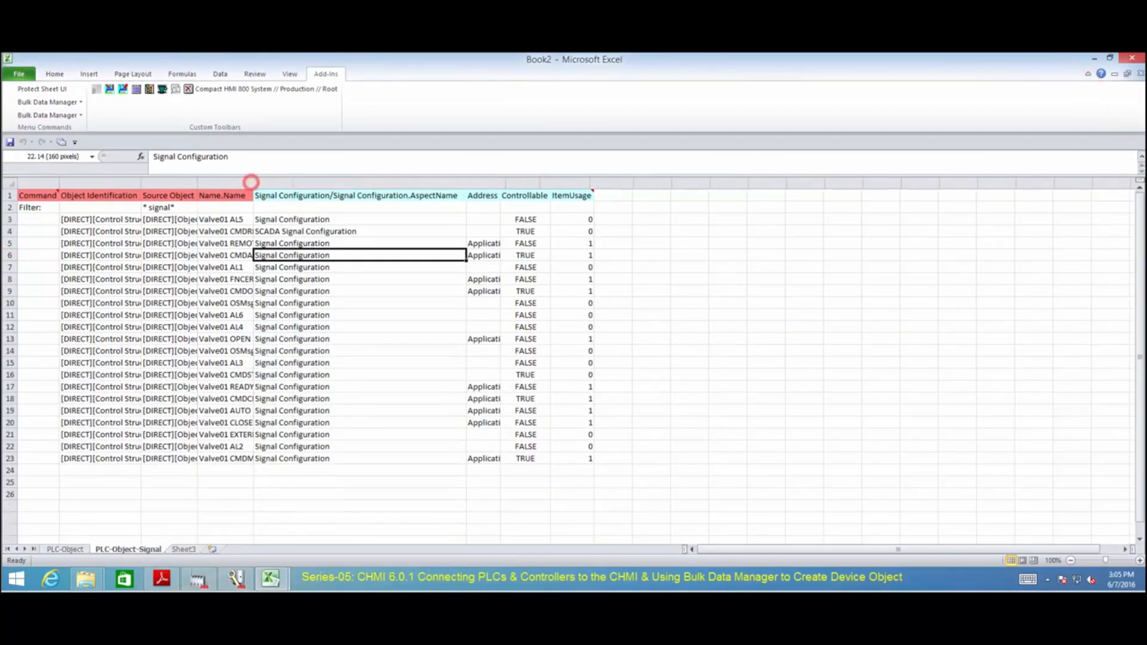
pyautogui.doubleClick(253, 183)
pyautogui.click(522, 327)
pyautogui.doubleClick(141, 184)
# Copy the Valve01 signal rows 3 to 23 and paste them starting at cell B24.
pyautogui.moveTo(79, 220); pyautogui.dragTo(669, 458)
pyautogui.hotkey('ctrl', 'c')
pyautogui.click(102, 470)
pyautogui.hotkey('ctrl', 'v')
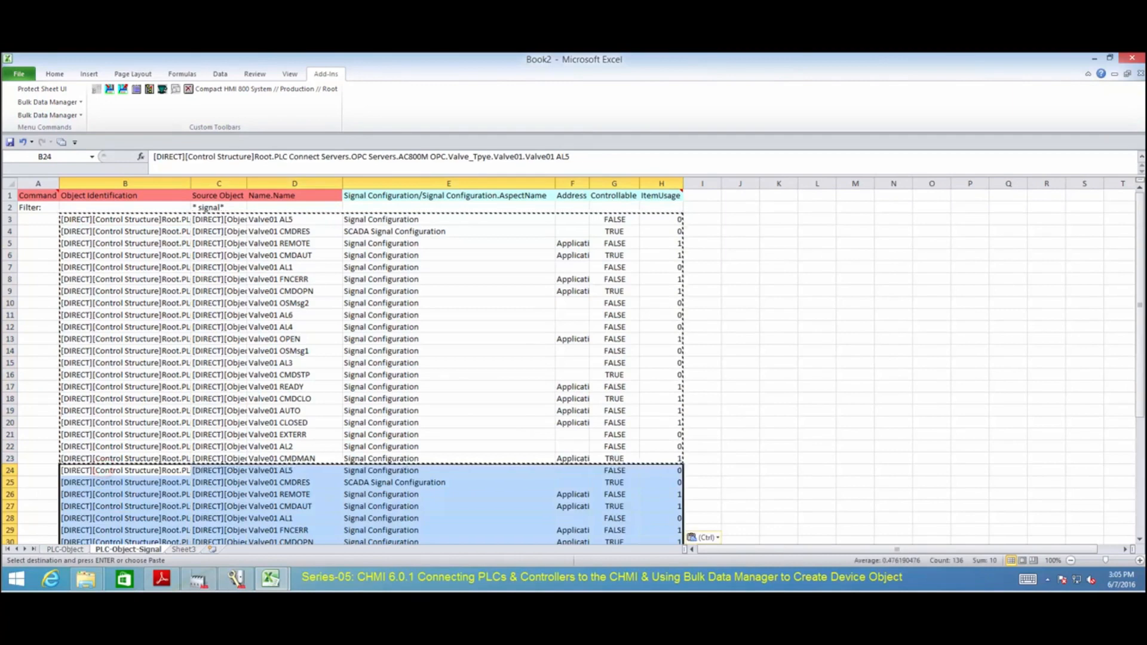
# Replace every Valve01 with Valve02 in the pasted signal rows.
pyautogui.hotkey('ctrl', 'h')
pyautogui.write('Valve01')
pyautogui.click(249, 352)
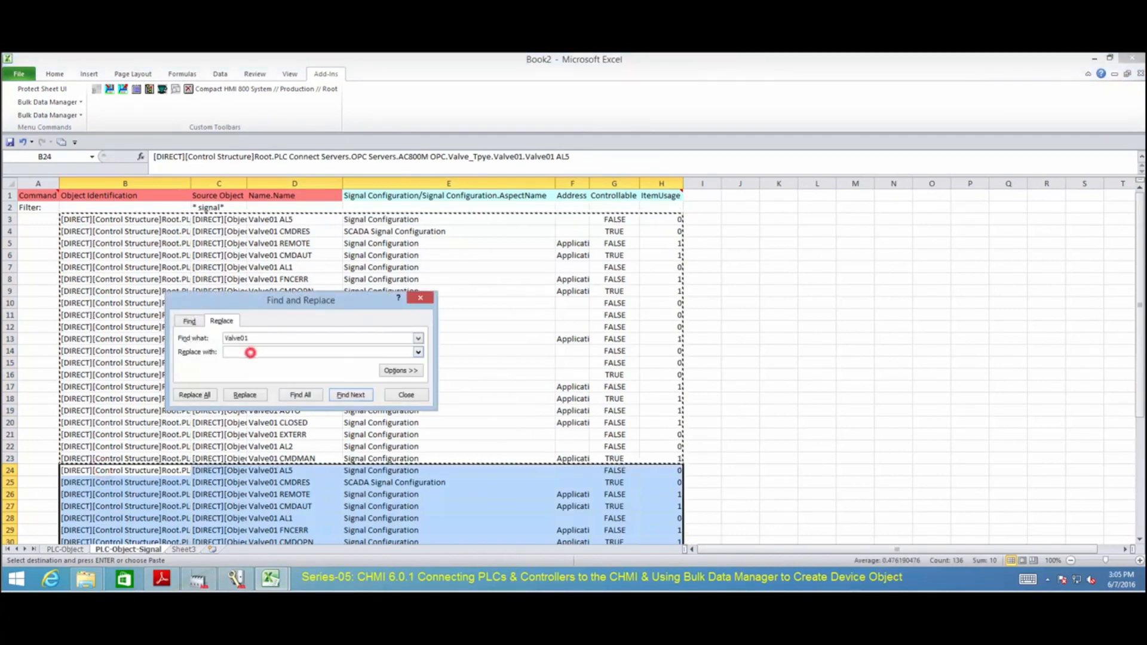
pyautogui.write('Valve02')
pyautogui.click(191, 396)
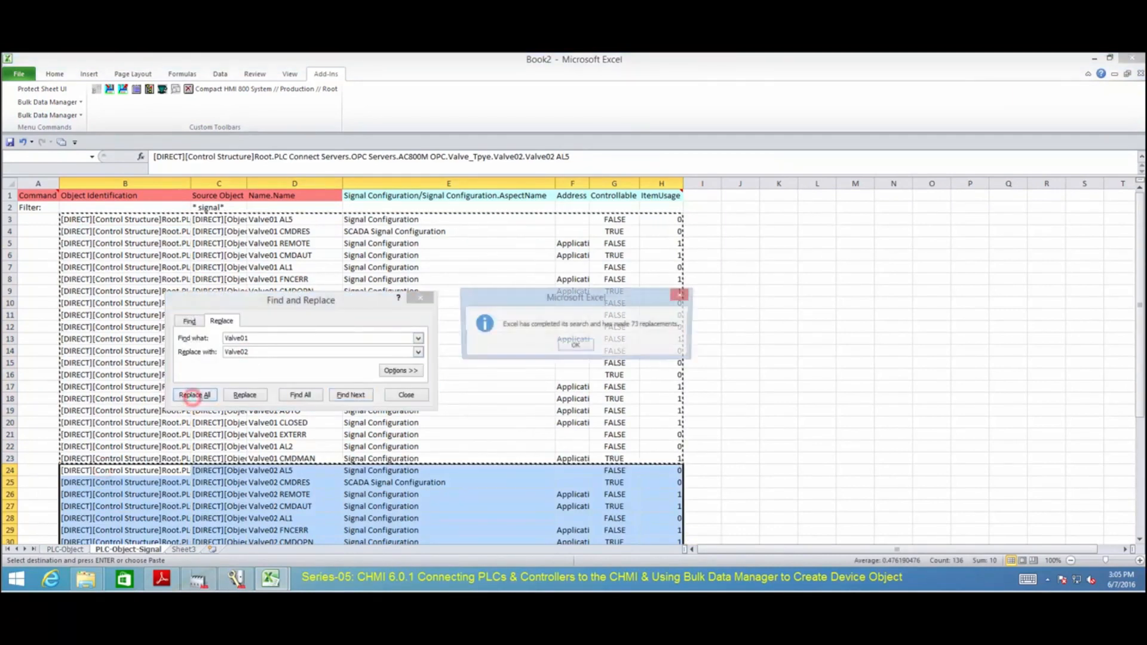
pyautogui.click(584, 340)
pyautogui.click(414, 395)
# Widen the Address column and save the Valve01 and Valve02 signal configurations to the system with Bulk Data Manager.
pyautogui.moveTo(590, 182); pyautogui.dragTo(716, 180)
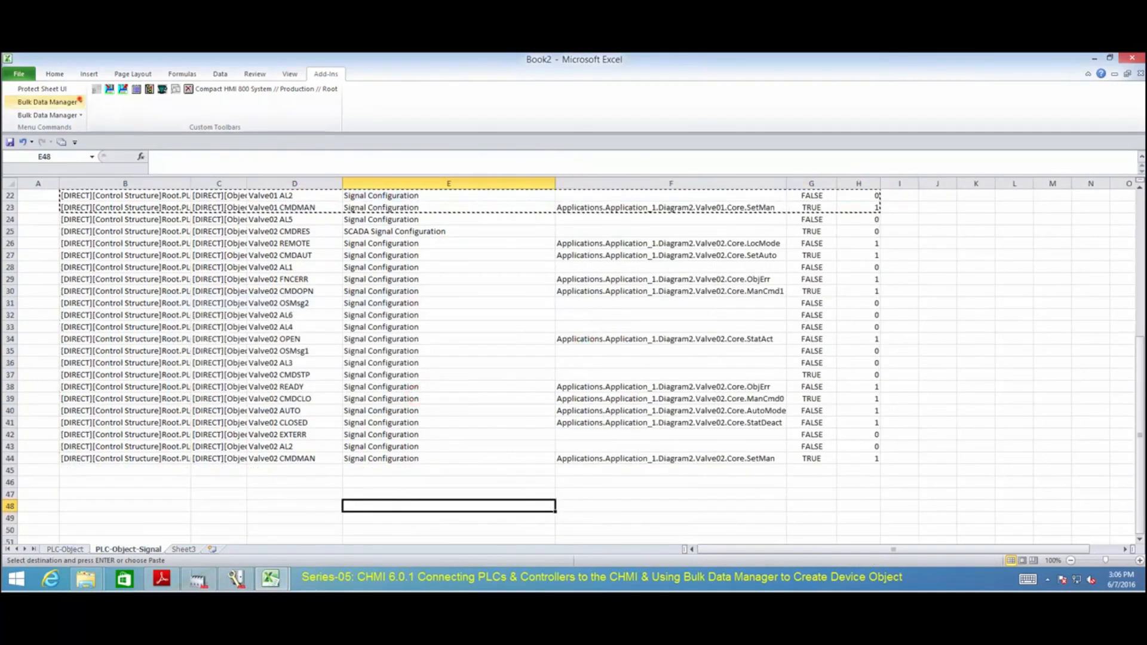
pyautogui.click(48, 102)
pyautogui.click(74, 135)
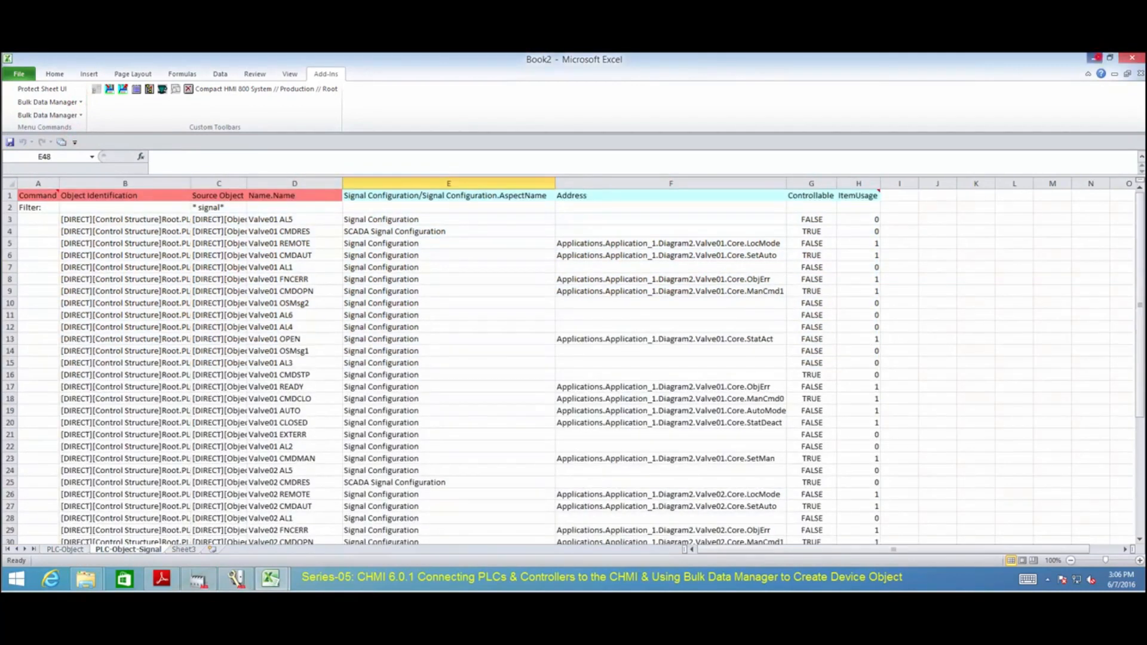
# Switch to the Engineering Workplace and deploy the PLC Connect Servers configuration.
pyautogui.click(1096, 58)
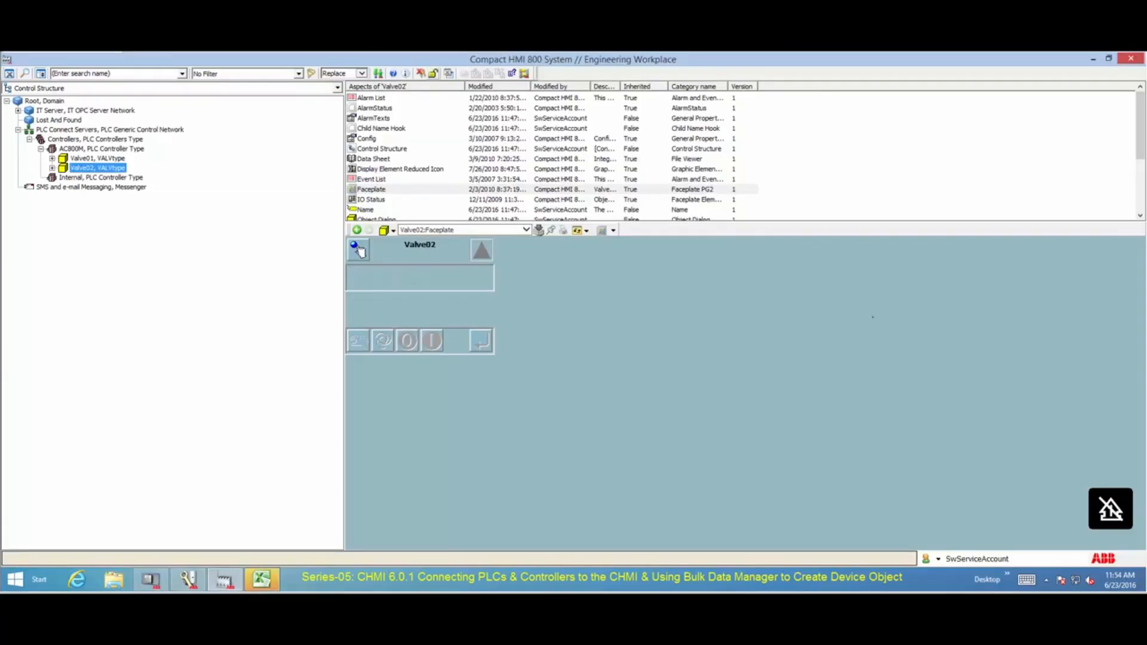
pyautogui.click(62, 131)
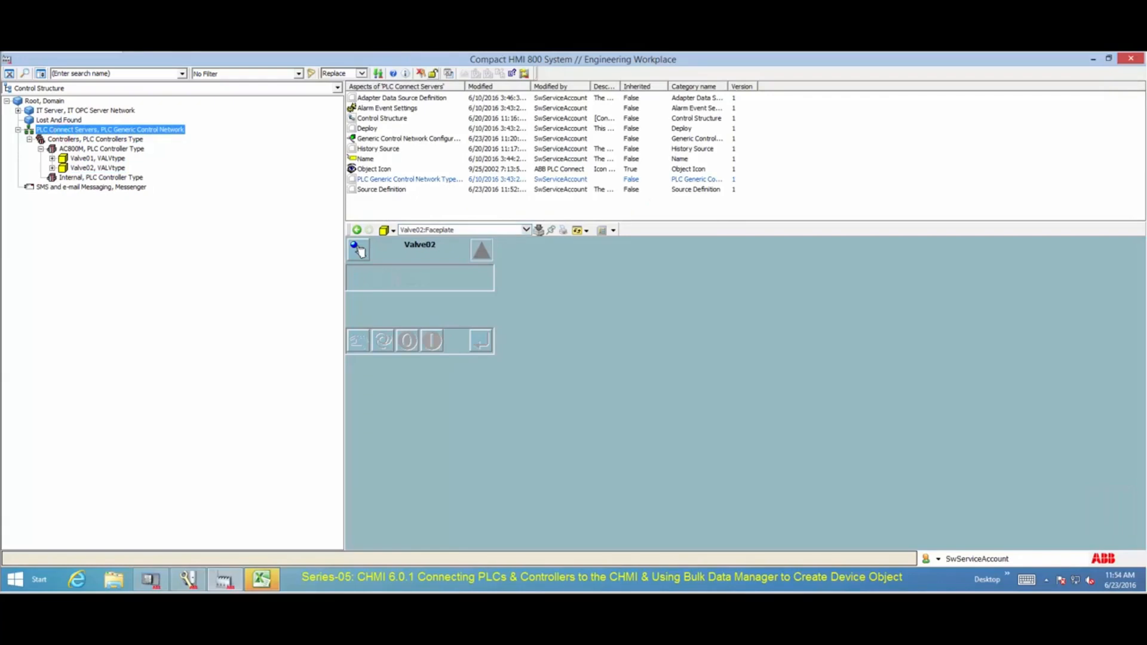
pyautogui.click(367, 128)
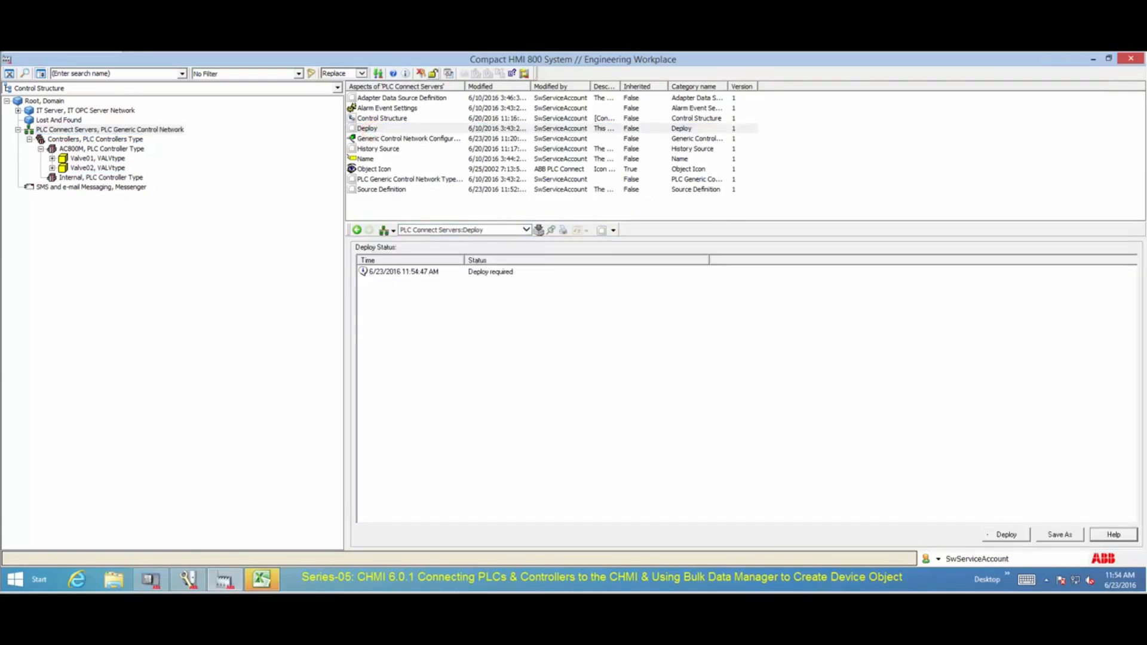
pyautogui.click(1004, 534)
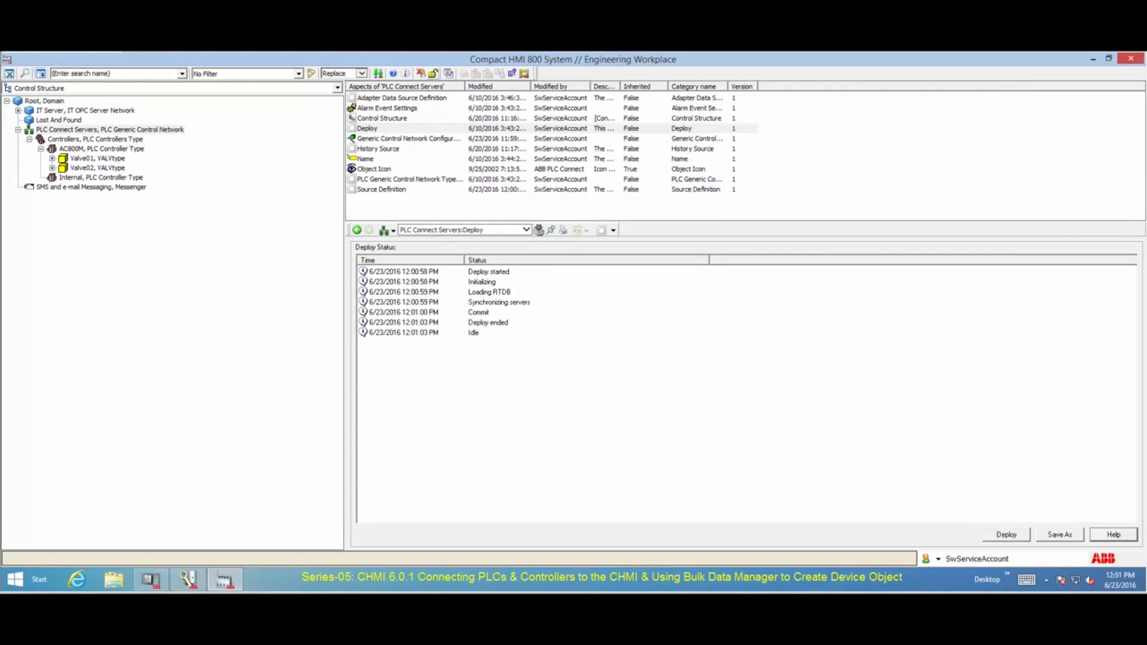
# Check the live signal values of Valve02 in its Object Dialog and view its faceplate.
pyautogui.click(97, 168)
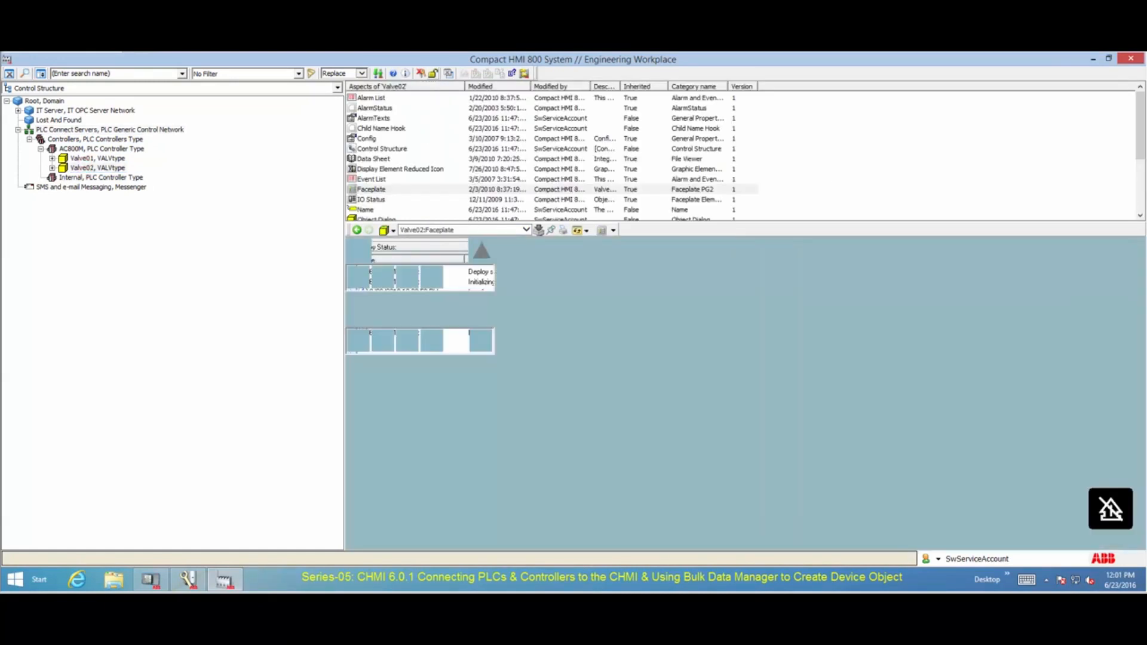
pyautogui.moveTo(1140, 149); pyautogui.dragTo(1140, 178)
pyautogui.click(377, 169)
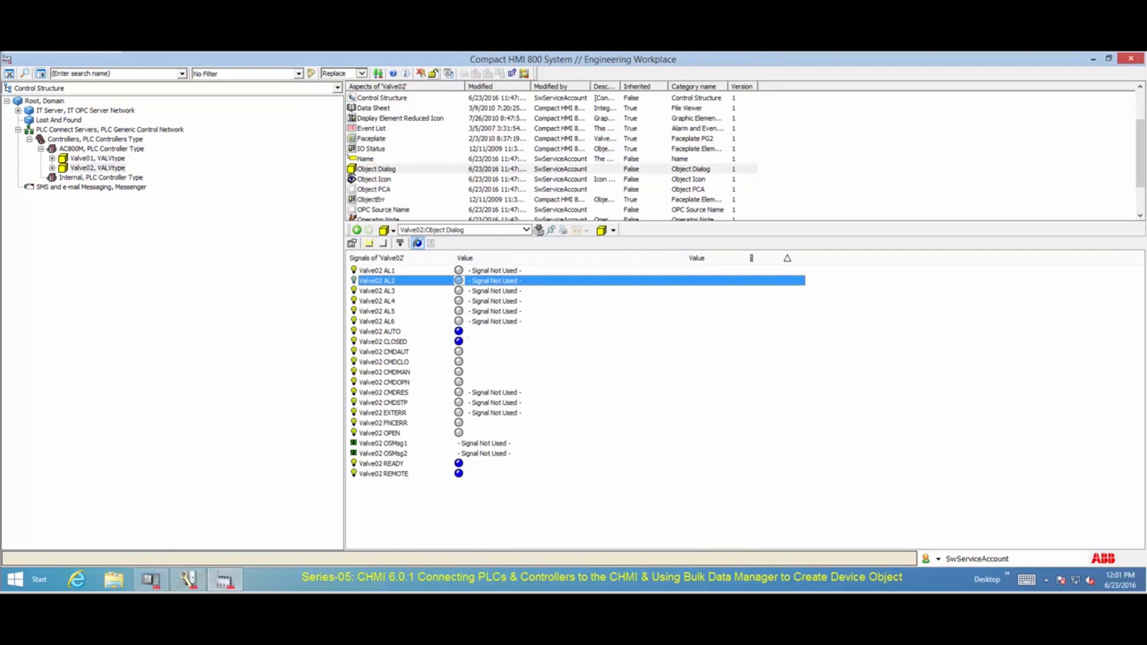
pyautogui.click(466, 340)
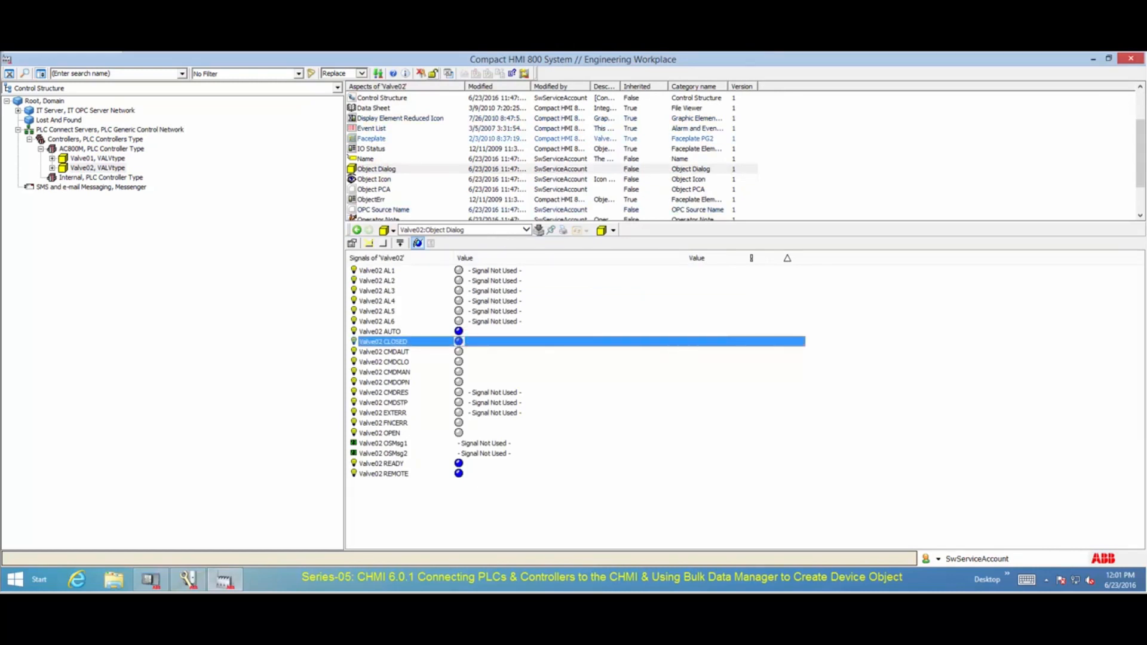
pyautogui.click(377, 138)
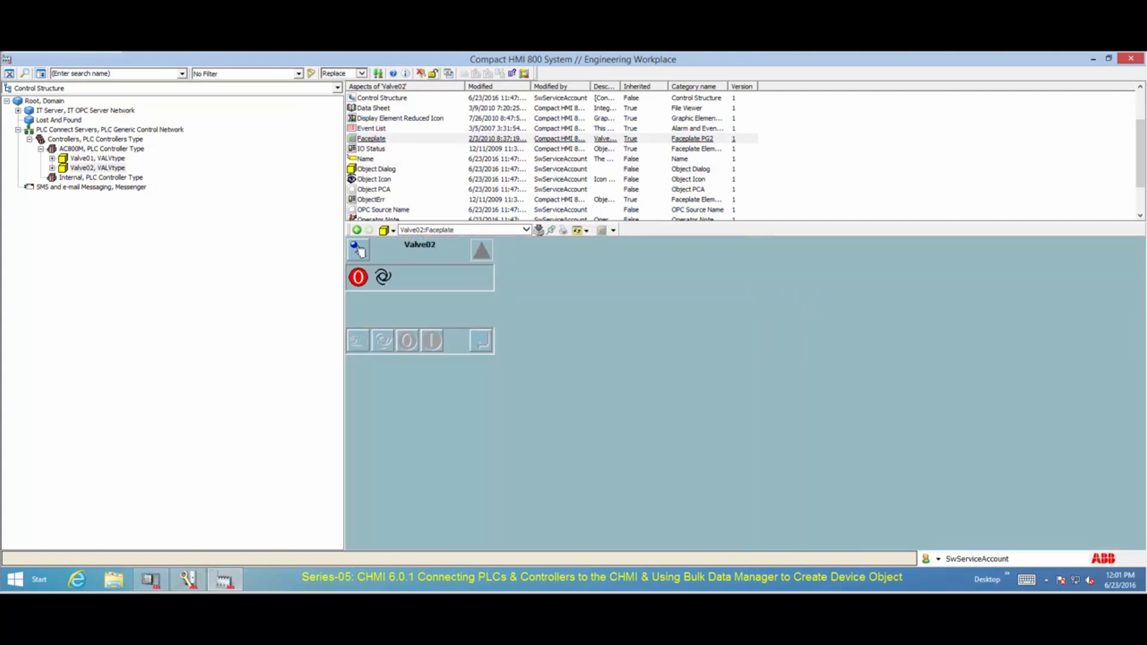
pyautogui.click(376, 169)
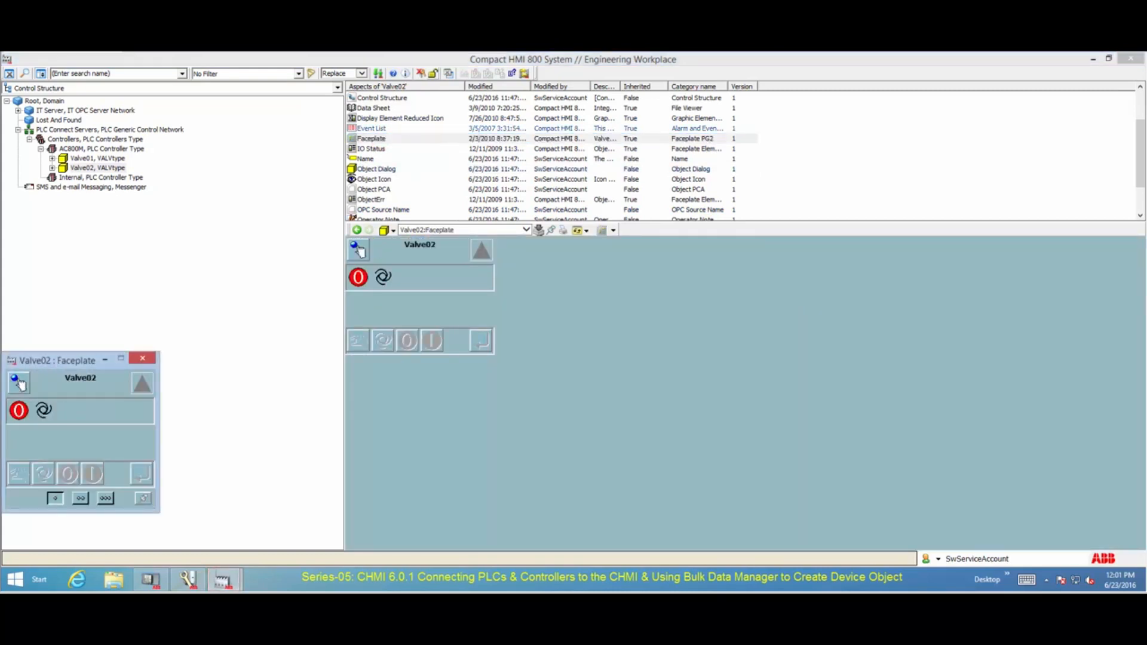
# Display the Valve02 reduced icon element and enable manual mode from its faceplate.
pyautogui.click(385, 118)
pyautogui.click(19, 384)
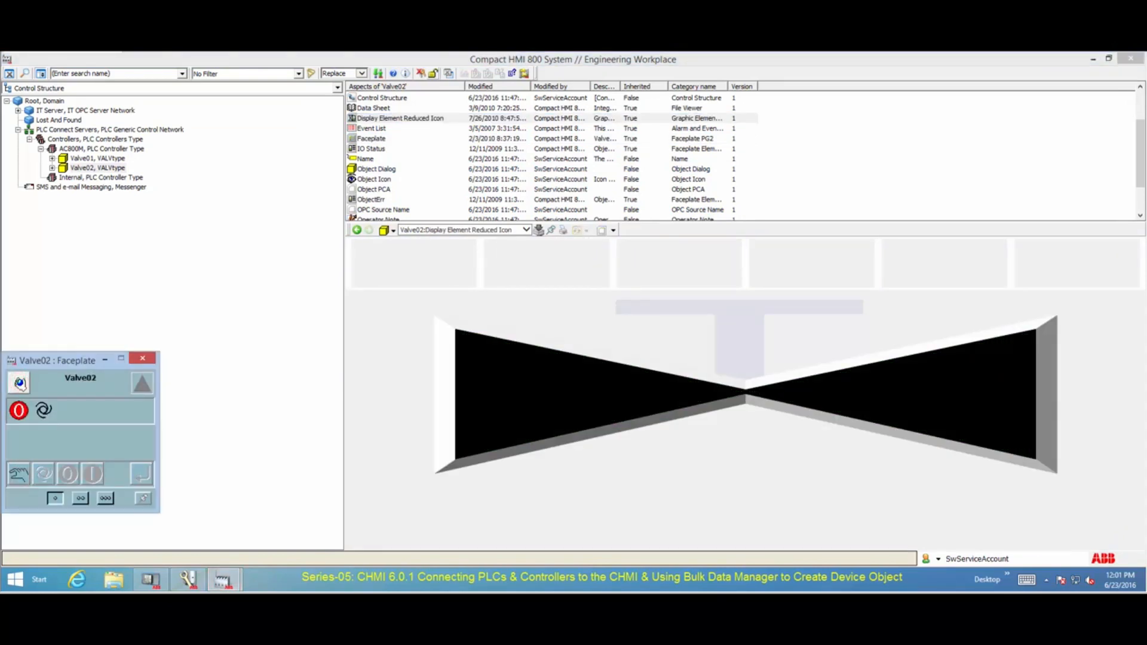
pyautogui.click(19, 473)
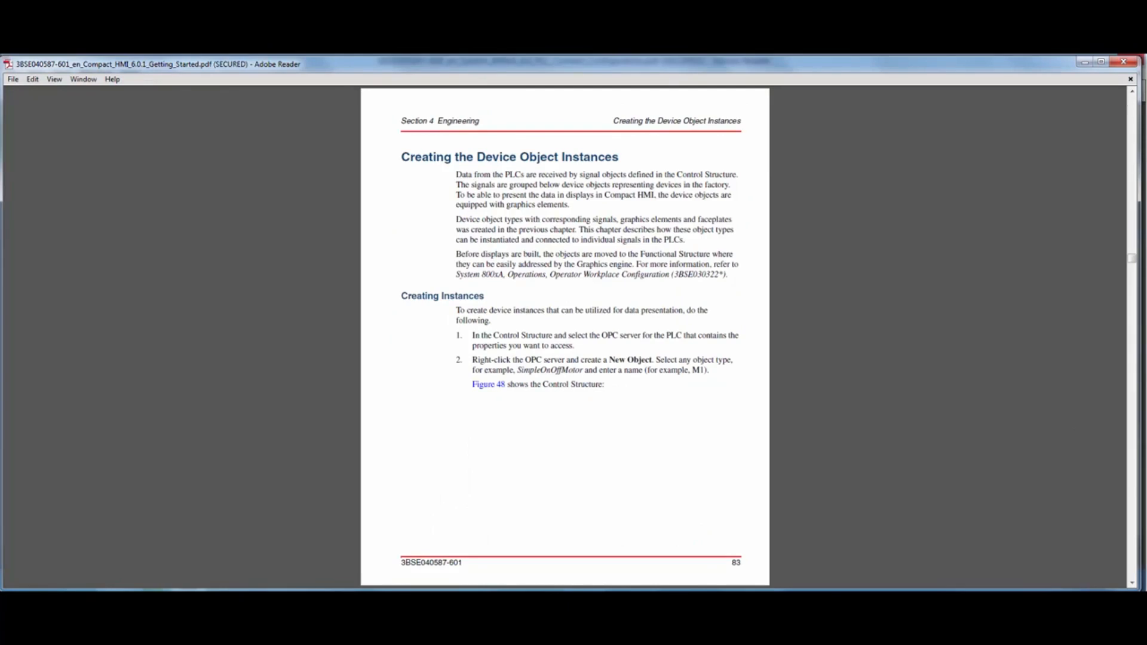
# Read the Getting Started PDF in Adobe Reader on creating device object instances and connecting them to real signals, through page 88.
pyautogui.press('pagedown')
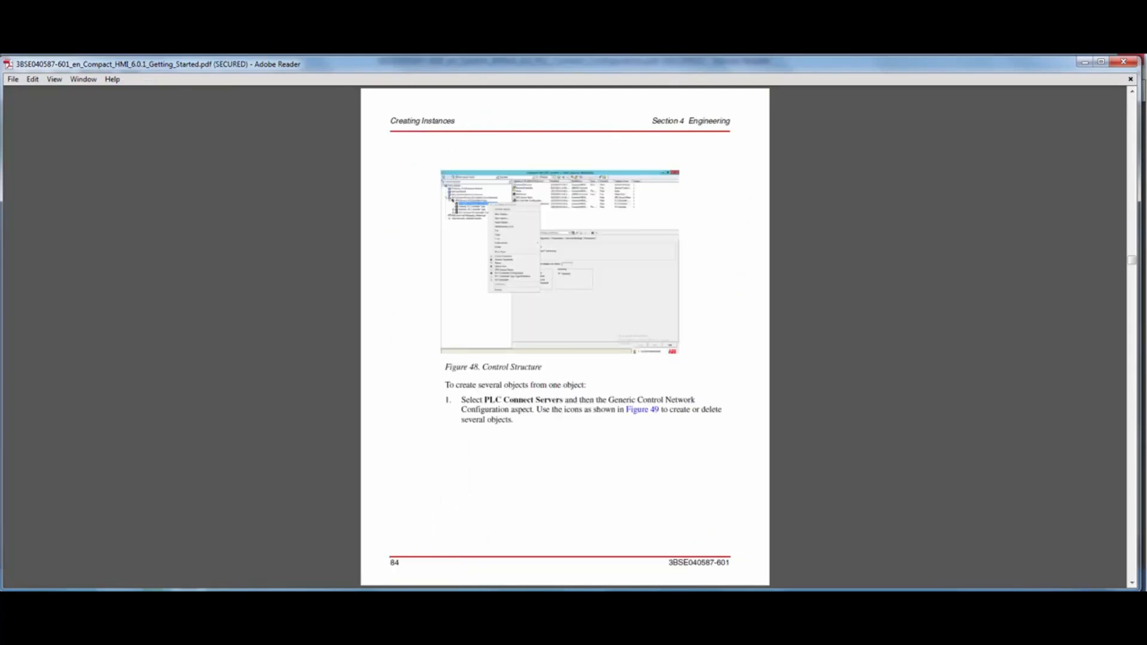
pyautogui.press('pagedown')
pyautogui.press('pagedown')
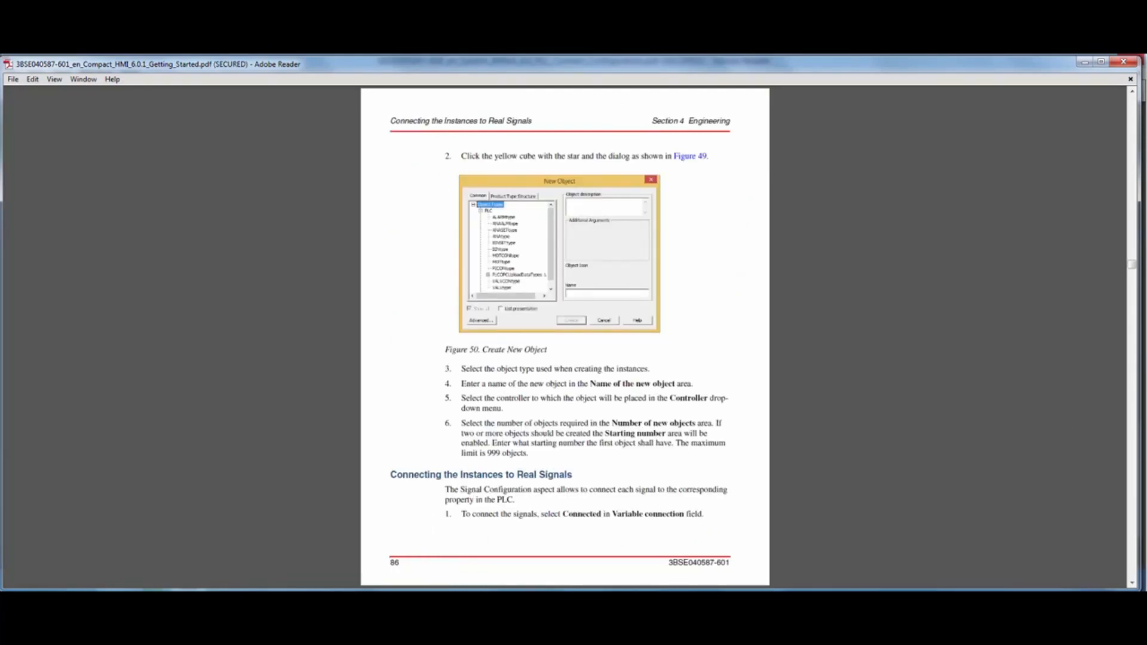
pyautogui.press('pagedown')
pyautogui.press('pagedown')
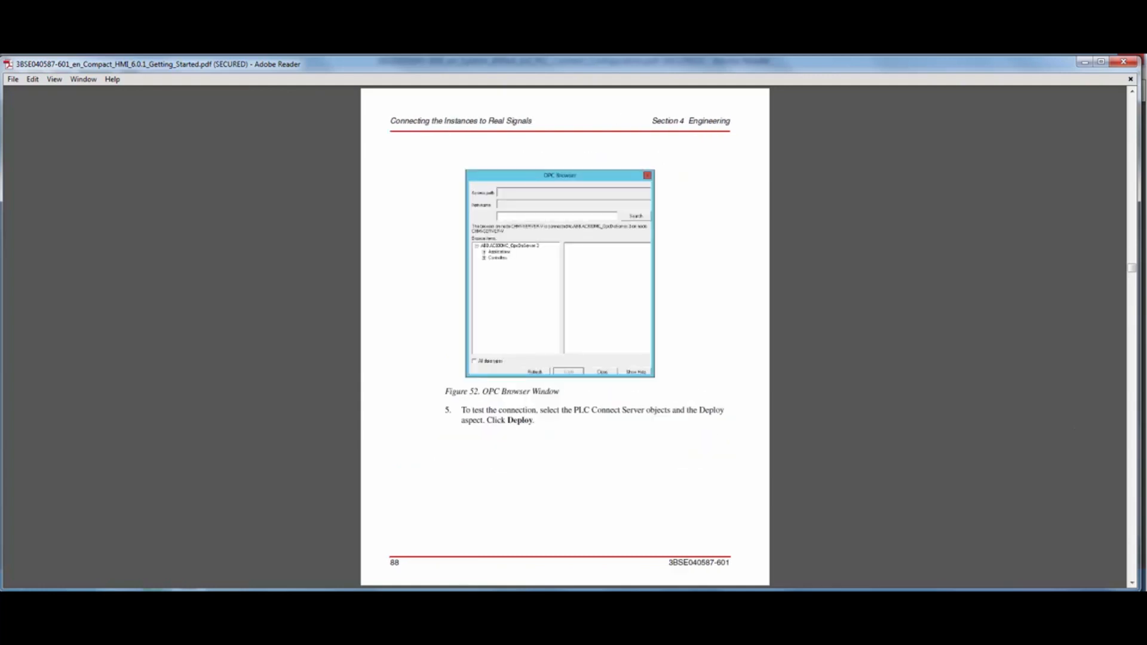